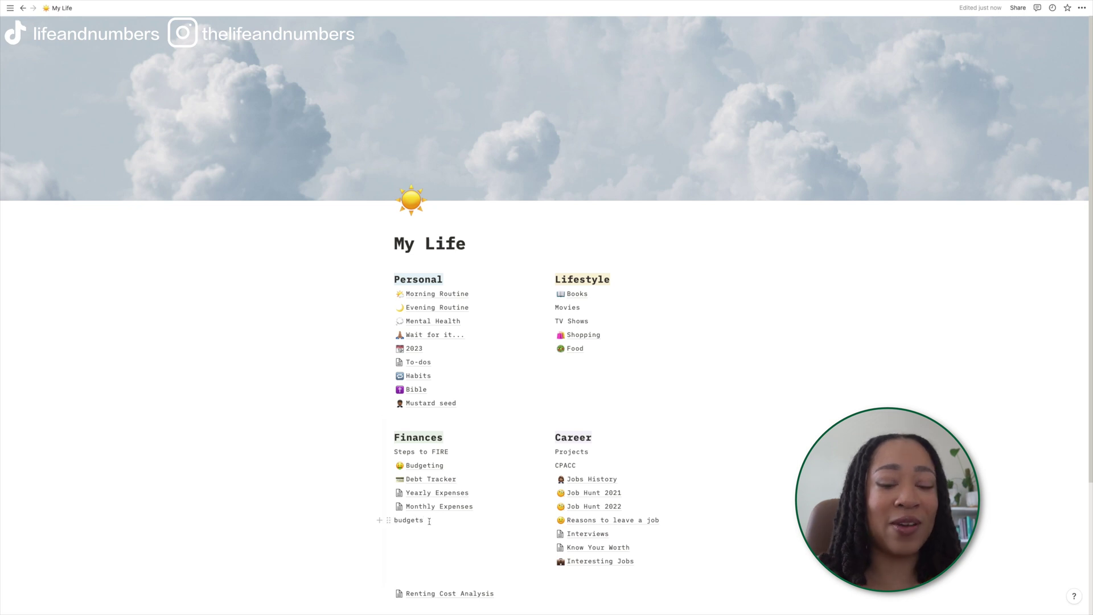
- Replace the lowercase "budgets" line under Finances with "Budgets" and start a new line below it
{"action": "key", "text": "BackSpace"}
{"action": "key", "text": "BackSpace"}
{"action": "key", "text": "BackSpace"}
{"action": "key", "text": "BackSpace"}
{"action": "key", "text": "BackSpace"}
{"action": "key", "text": "BackSpace"}
{"action": "key", "text": "BackSpace"}
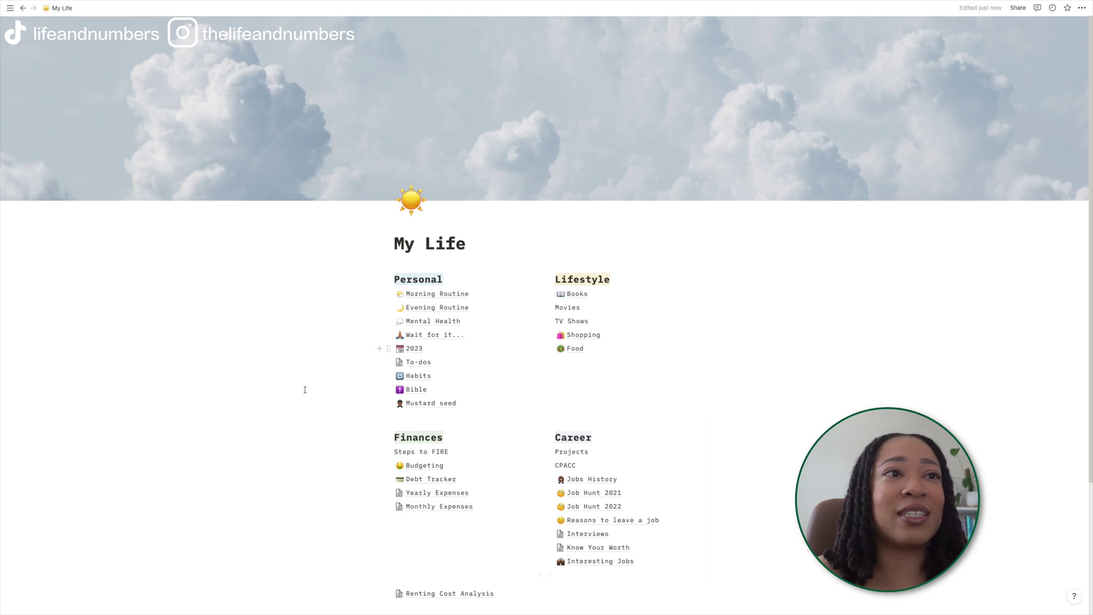
{"action": "left_click", "coordinate": [404, 528]}
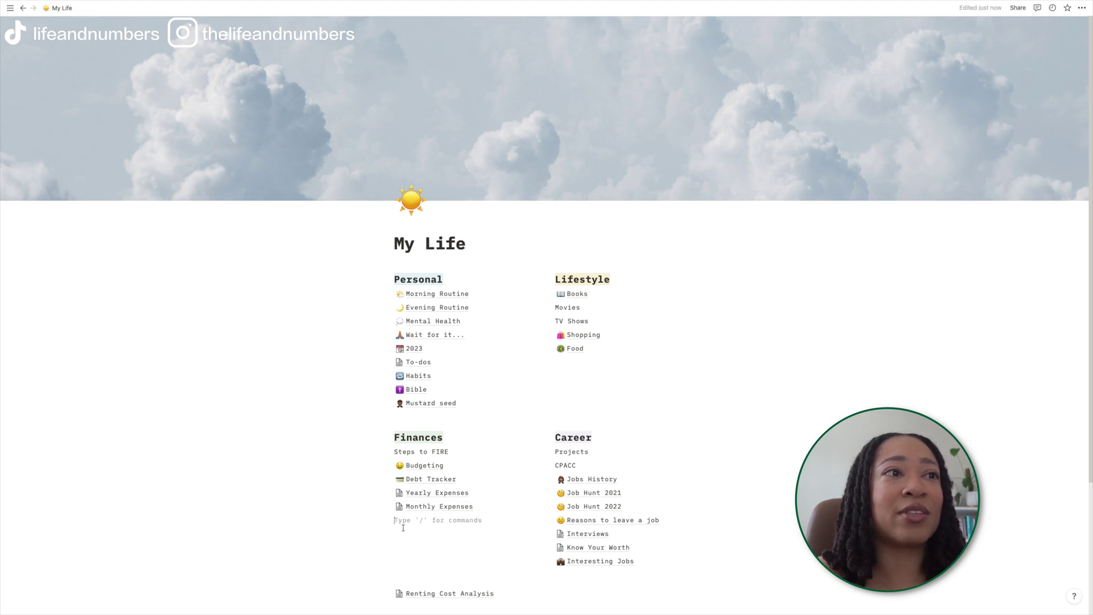
{"action": "type", "text": "Bu"}
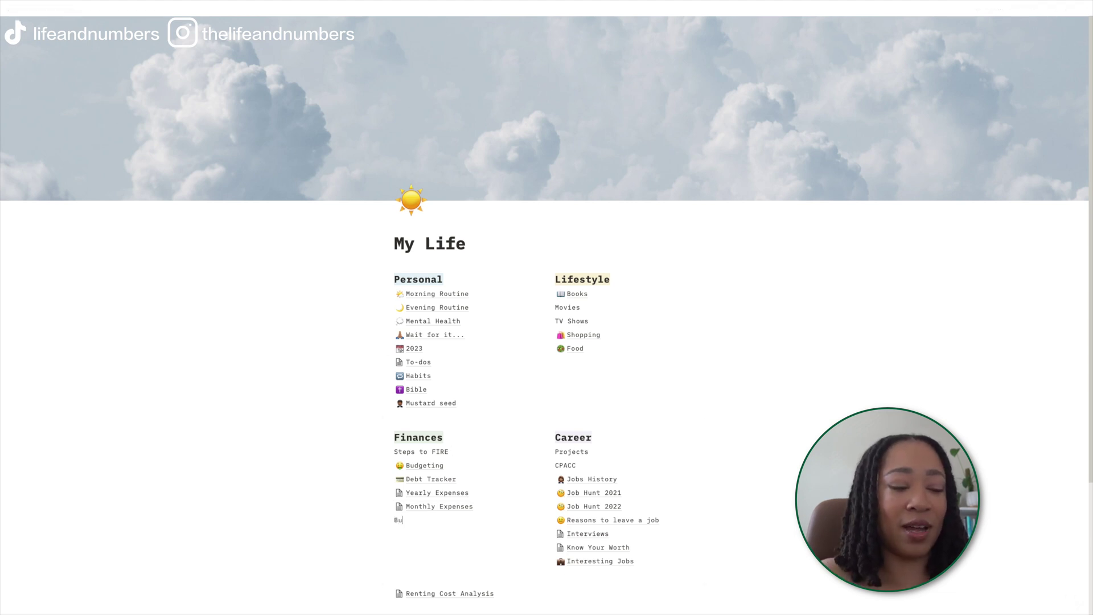
{"action": "type", "text": "dgets"}
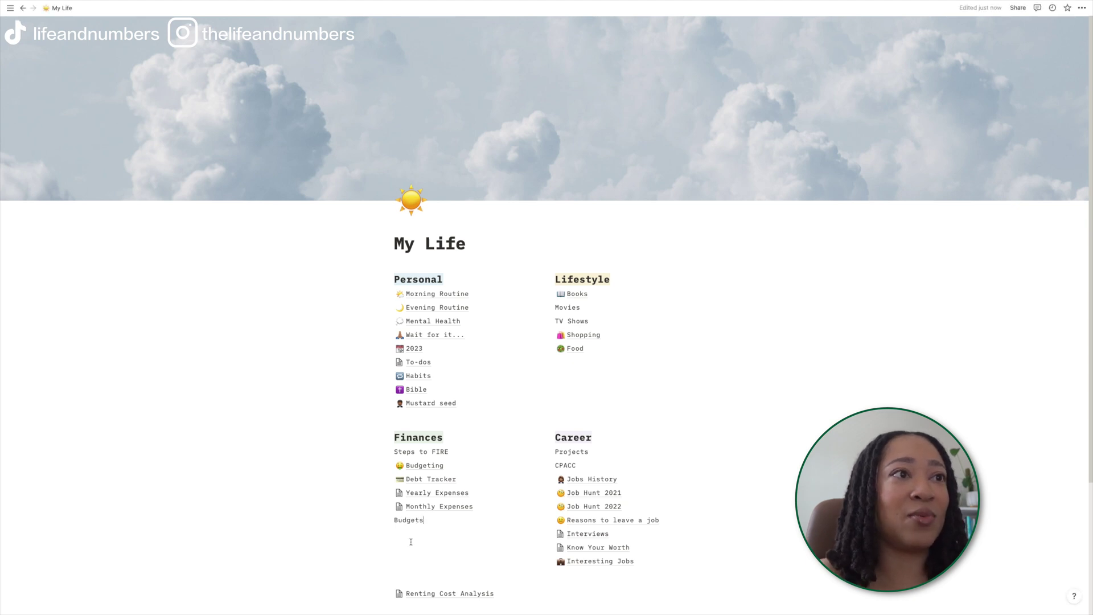
{"action": "key", "text": "Return"}
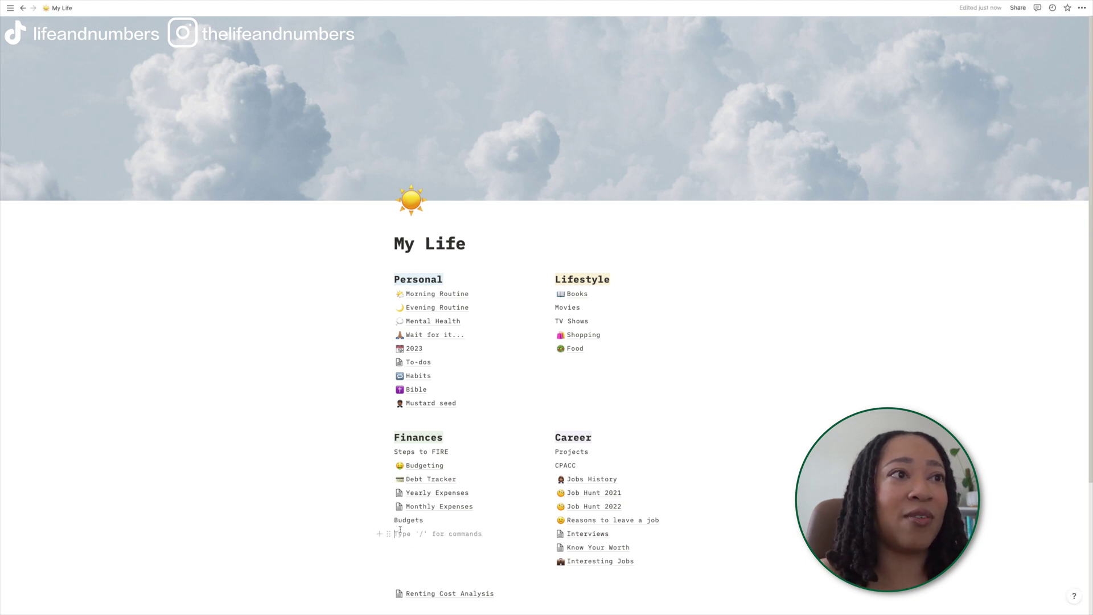
- Turn the "Budgets" line under Finances into a page and open that page
{"action": "left_click", "coordinate": [388, 520]}
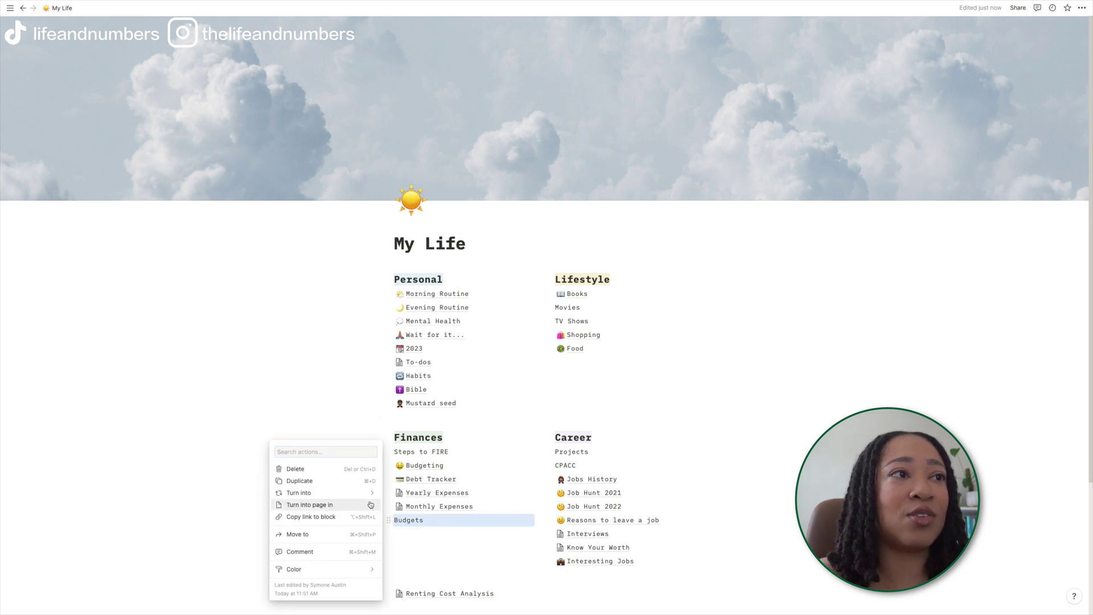
{"action": "mouse_move", "coordinate": [365, 497]}
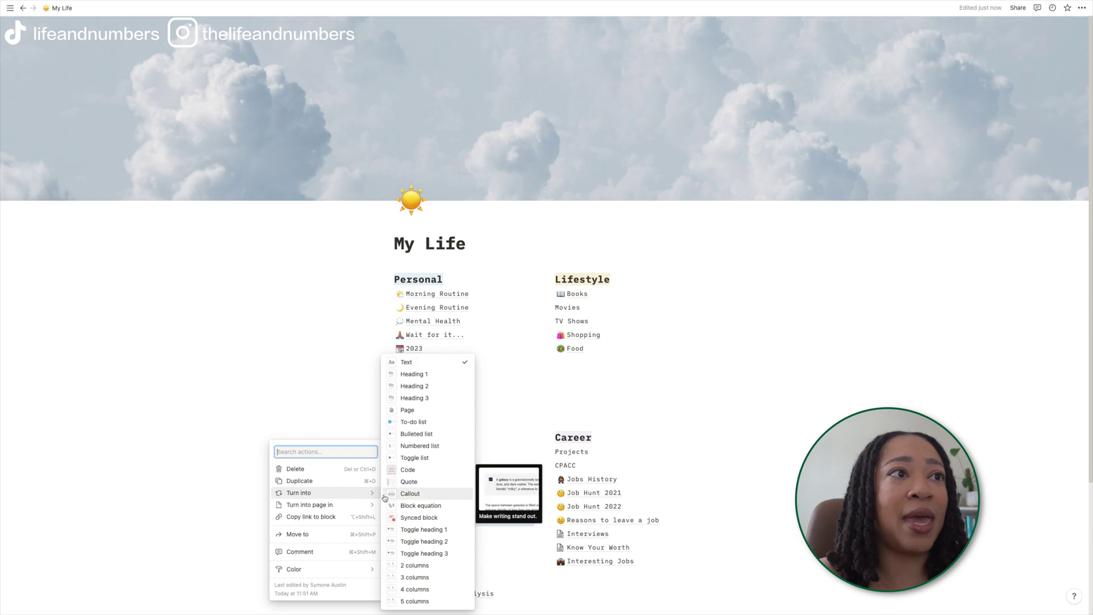
{"action": "left_click", "coordinate": [407, 410]}
{"action": "left_click", "coordinate": [419, 521]}
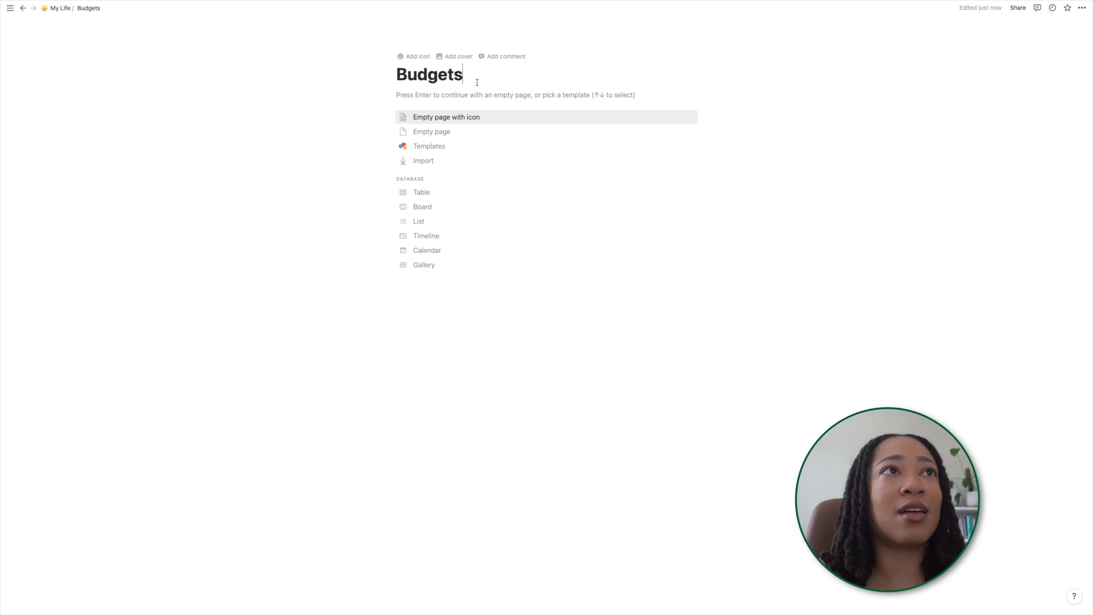
- Give the Budgets page the money-mouth face emoji as its icon
{"action": "left_click", "coordinate": [418, 56]}
{"action": "left_click", "coordinate": [419, 59]}
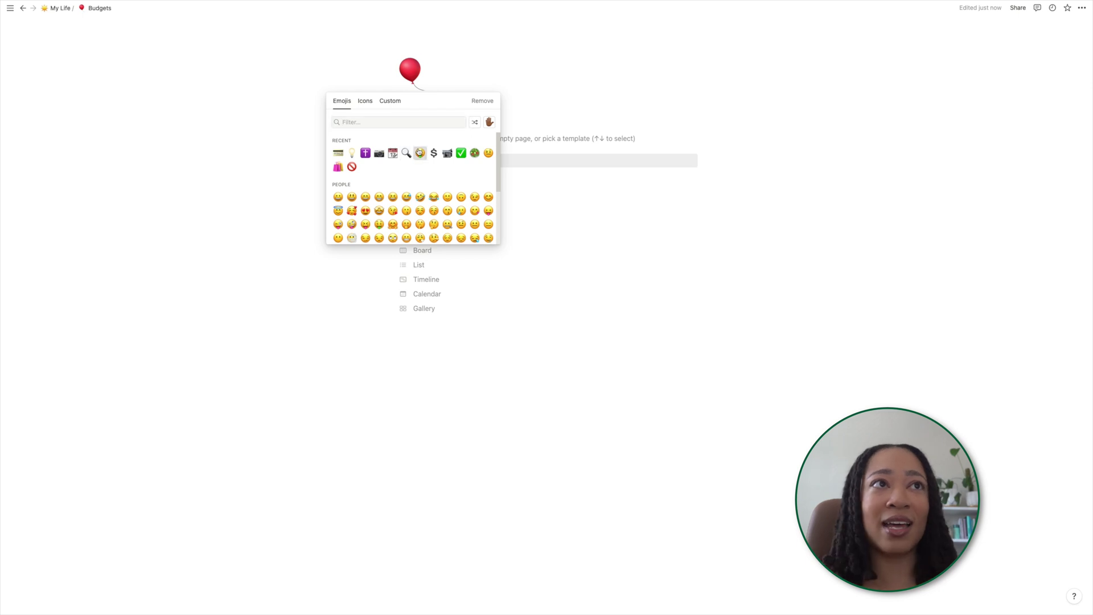
{"action": "left_click", "coordinate": [420, 153]}
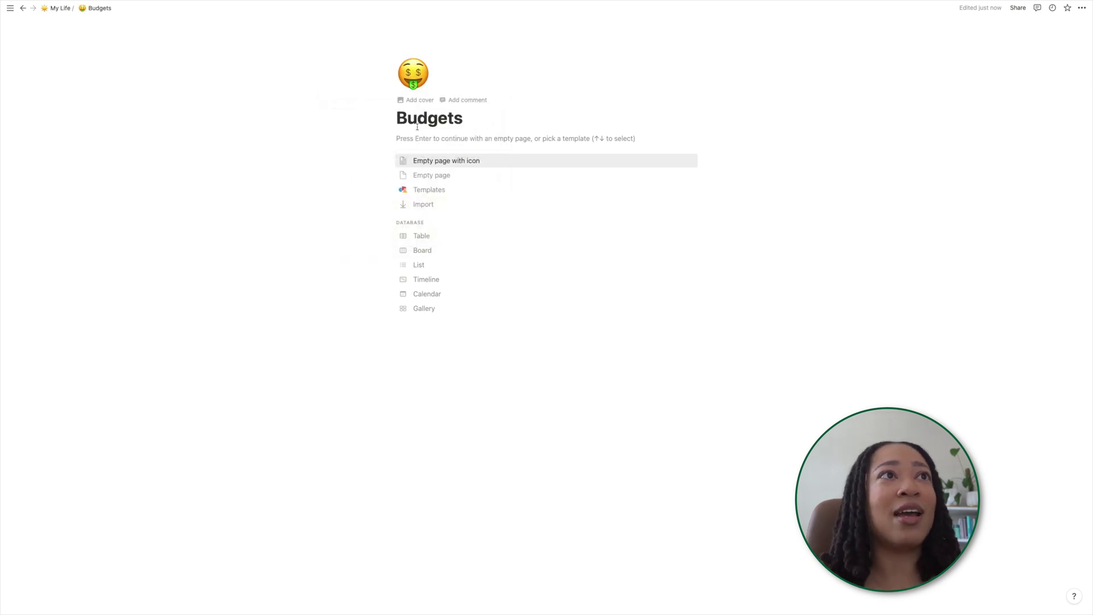
- Add a cover to the Budgets page and change it to an Unsplash image of dollar bills found by searching for "money"
{"action": "left_click", "coordinate": [420, 99]}
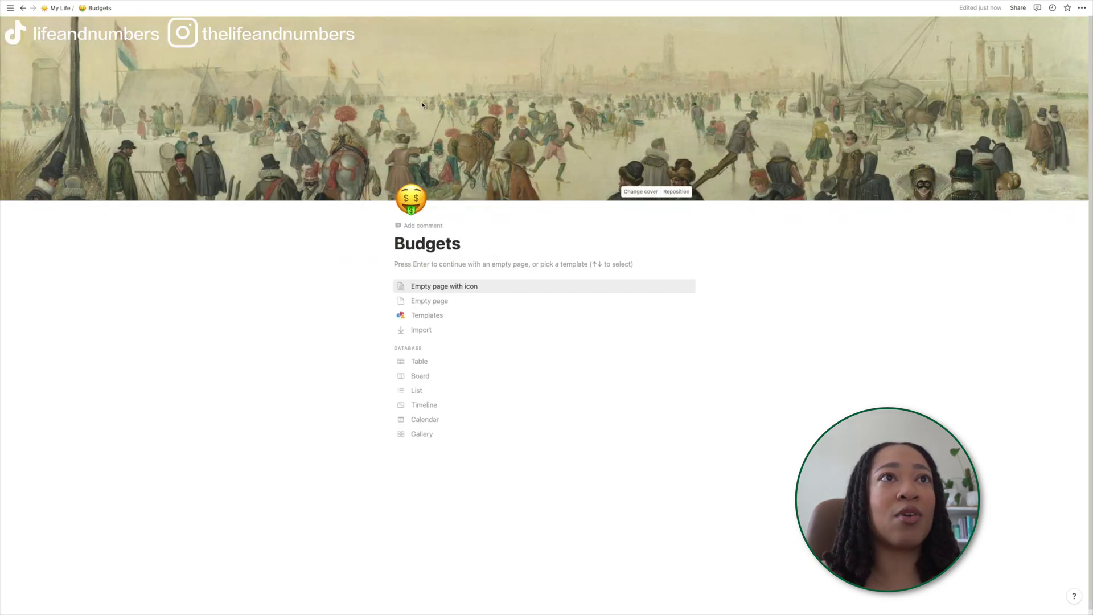
{"action": "left_click", "coordinate": [641, 191]}
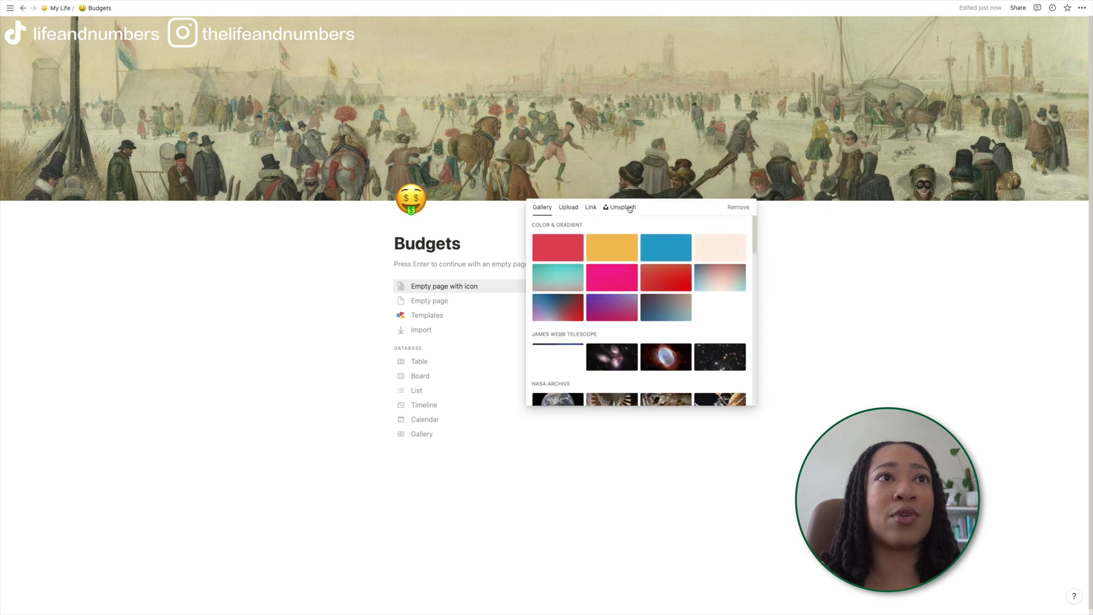
{"action": "left_click", "coordinate": [629, 208]}
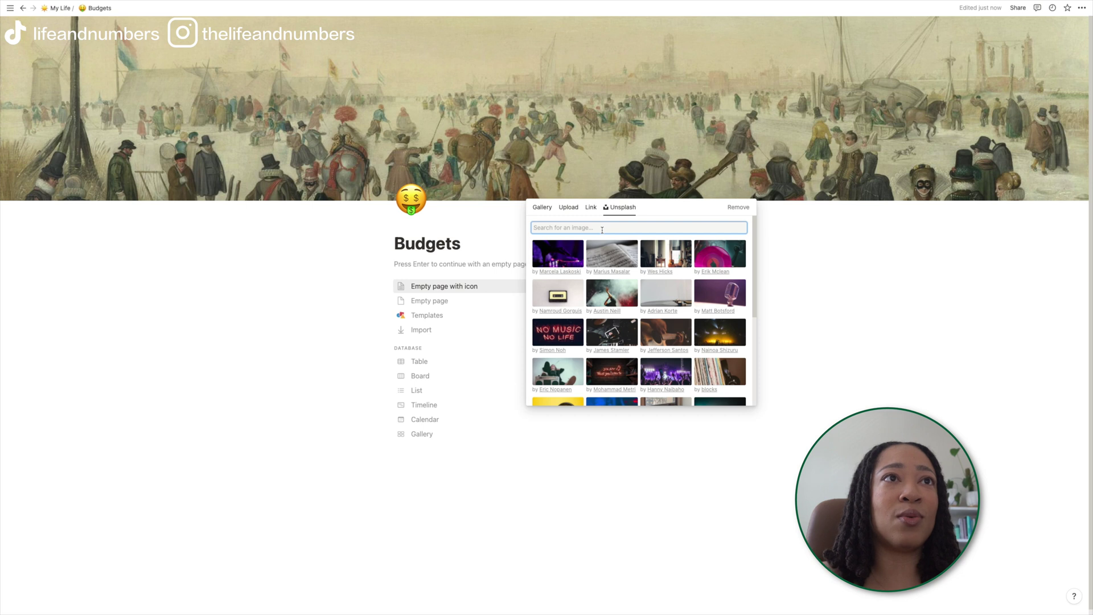
{"action": "type", "text": "money"}
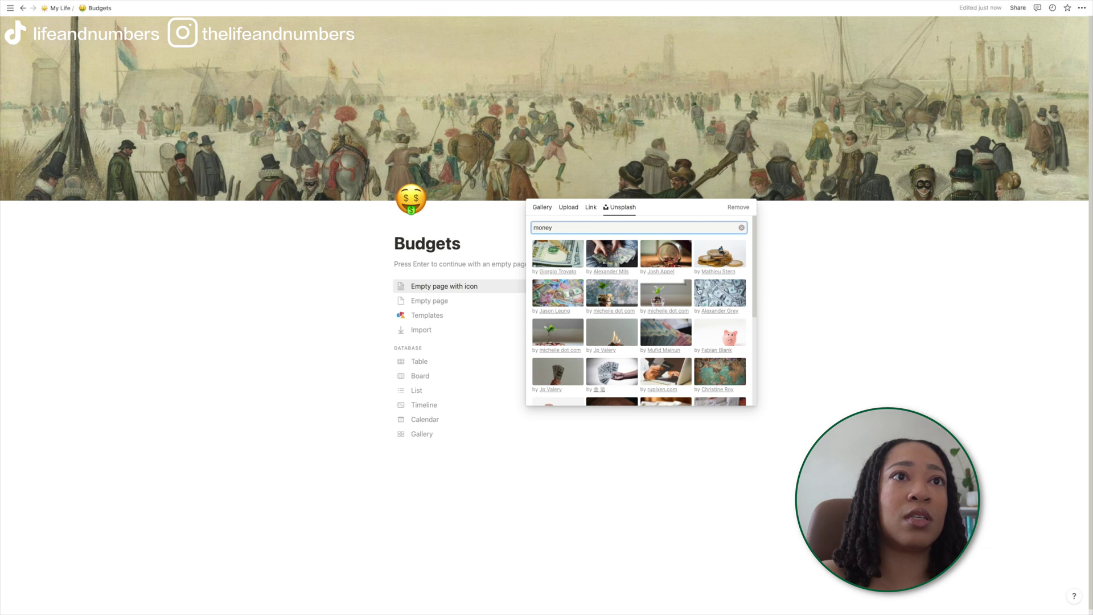
{"action": "left_click", "coordinate": [719, 288]}
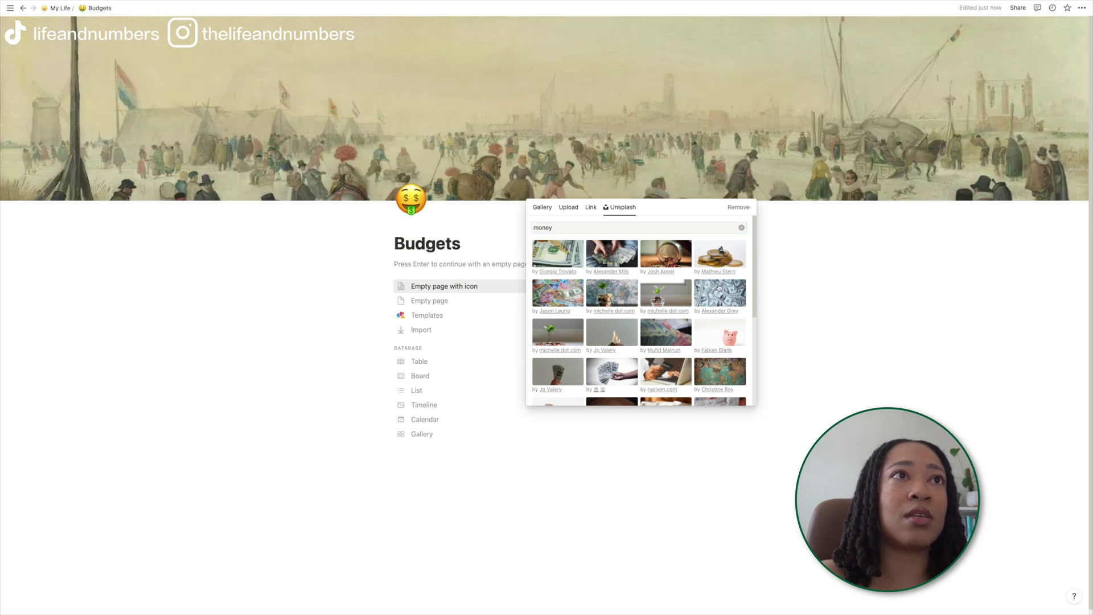
{"action": "left_click", "coordinate": [935, 306]}
- Reposition the dollar-bill cover image within the page banner
{"action": "left_click", "coordinate": [683, 192]}
{"action": "left_click_drag", "start_coordinate": [719, 156], "coordinate": [753, 3]}
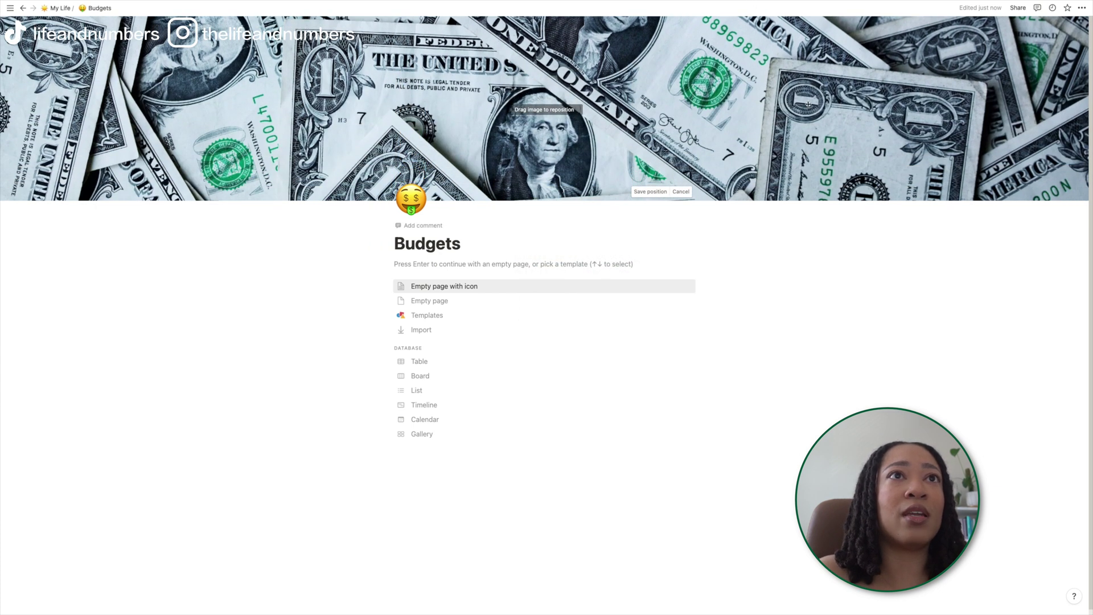
{"action": "left_click", "coordinate": [826, 370]}
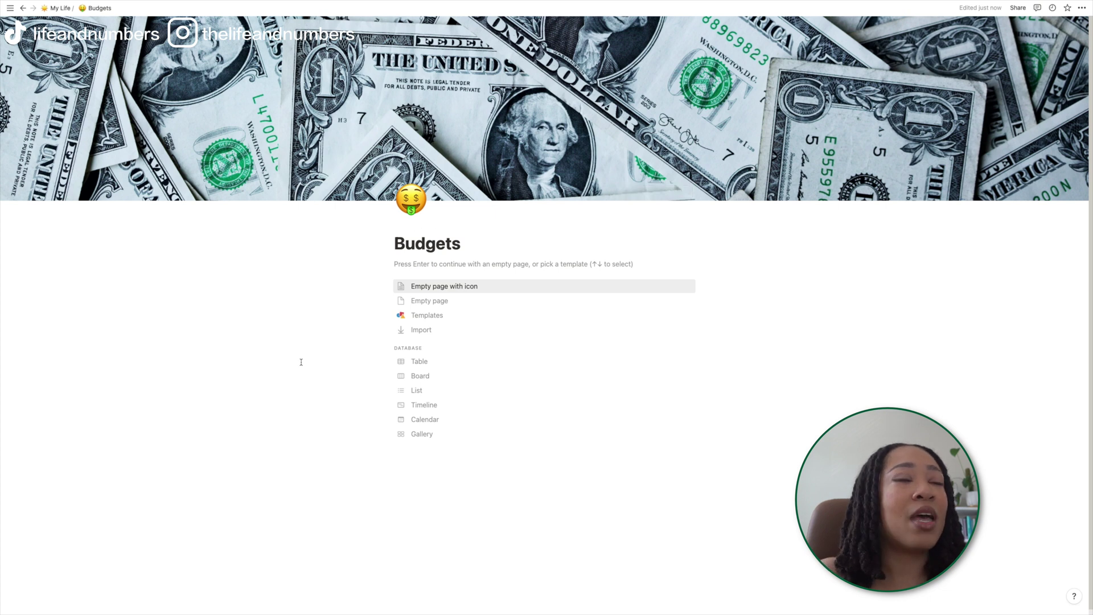
{"action": "mouse_move", "coordinate": [638, 194]}
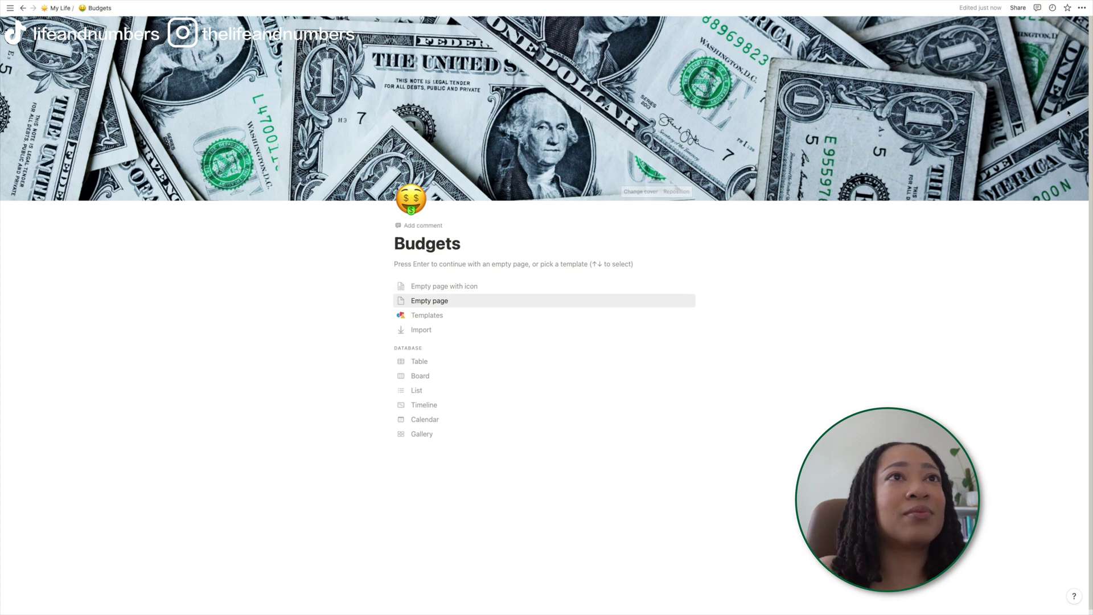
{"action": "left_click", "coordinate": [638, 193]}
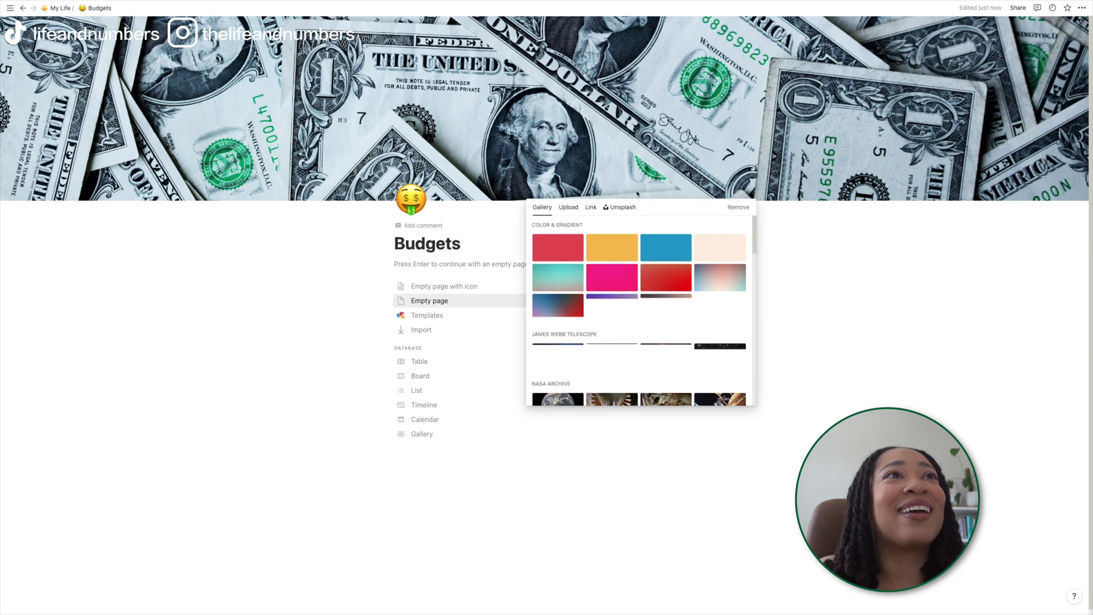
{"action": "left_click", "coordinate": [570, 208]}
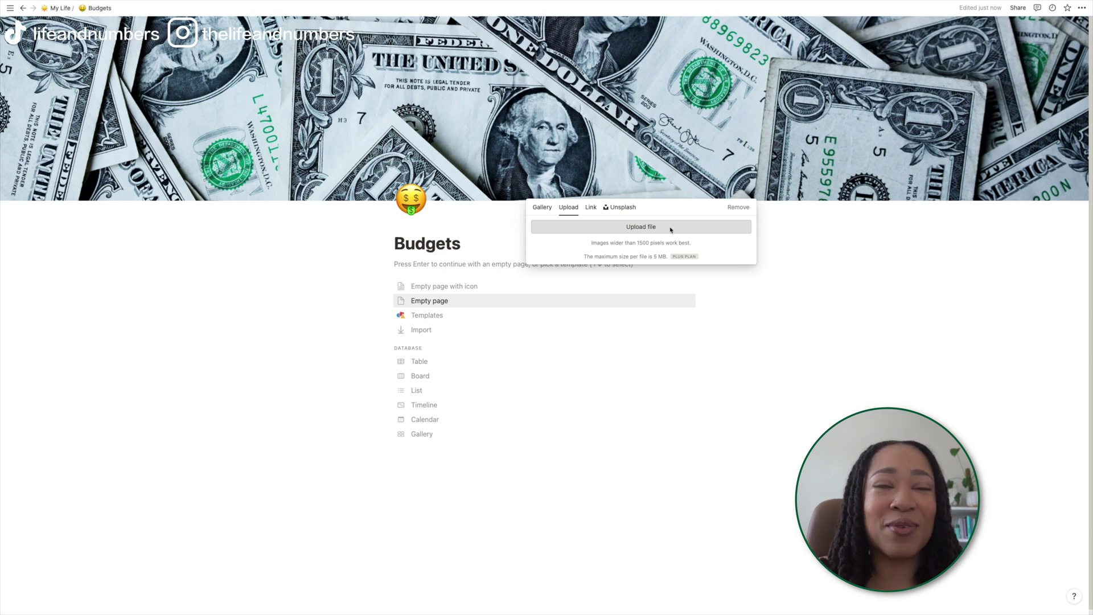
{"action": "left_click", "coordinate": [671, 230]}
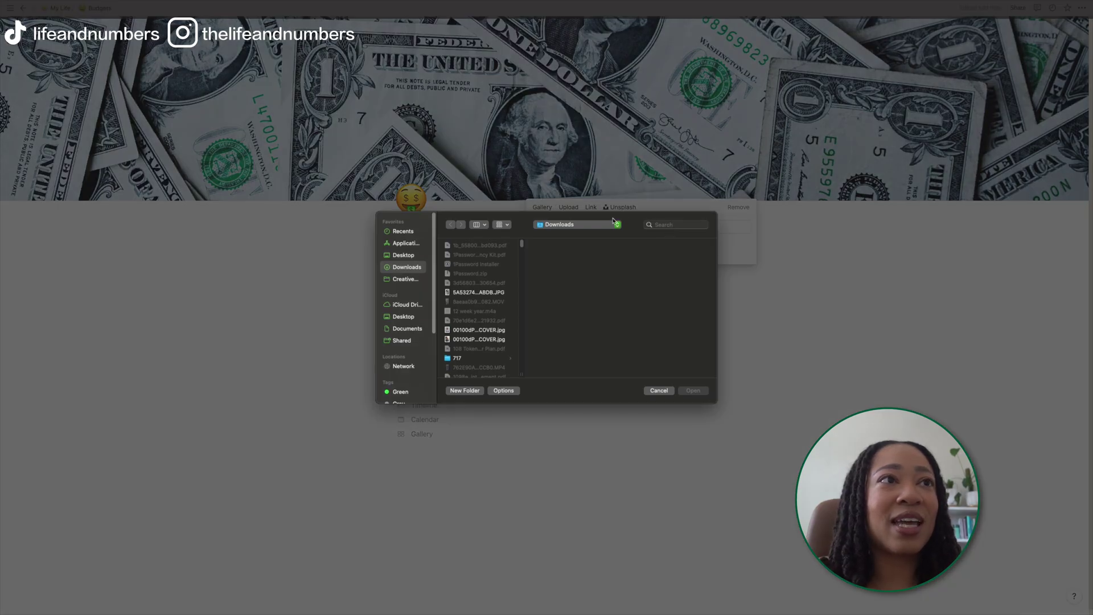
{"action": "left_click", "coordinate": [660, 390]}
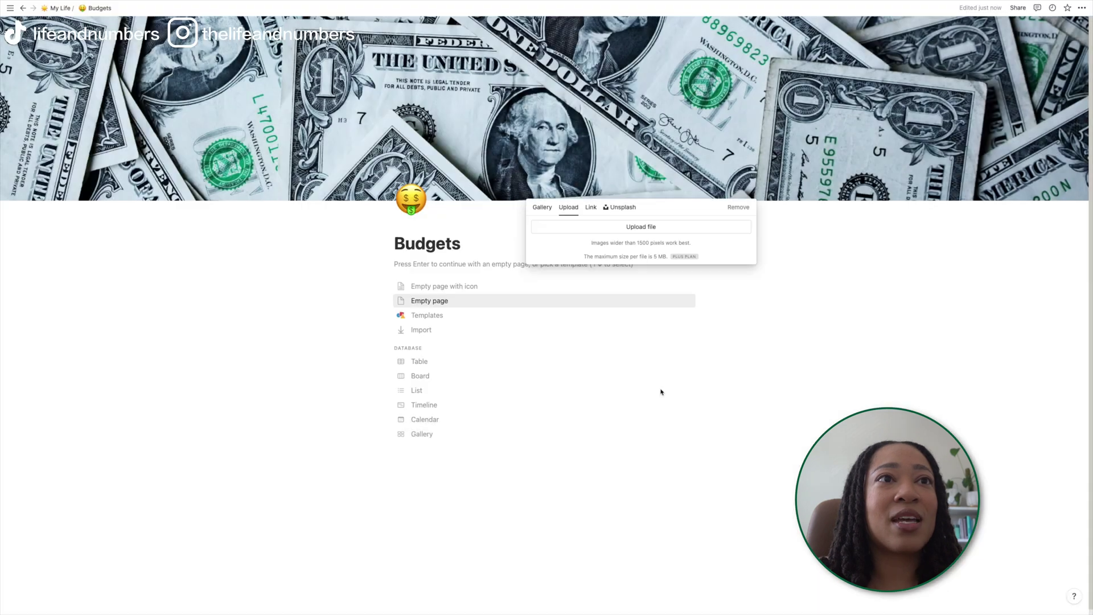
{"action": "left_click", "coordinate": [881, 312]}
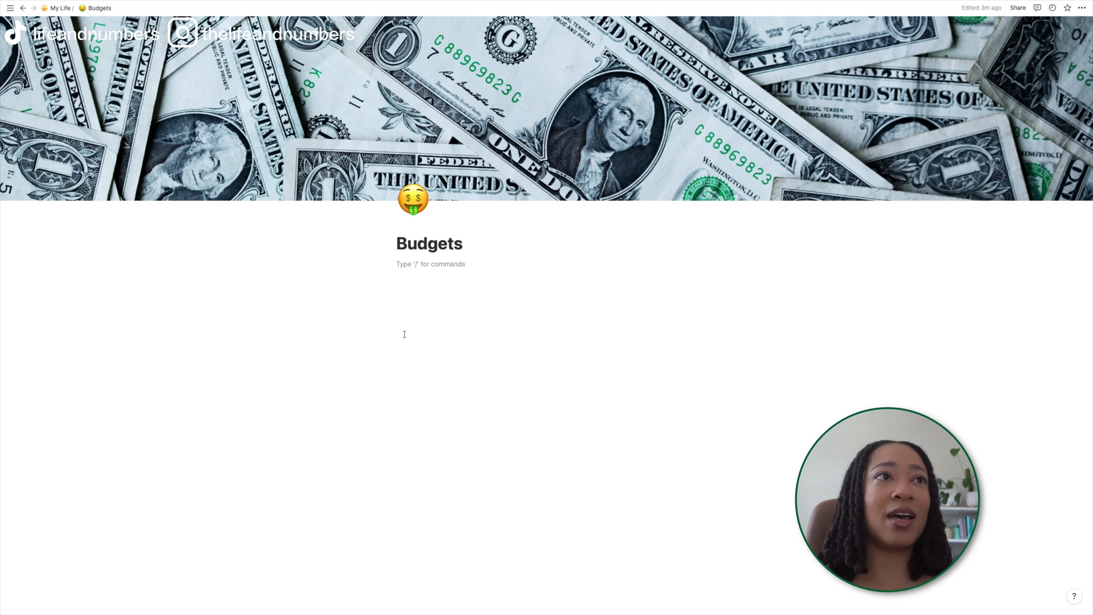
- Below a blank line on the Budgets page, enter "2023", "January", "1st paycheck" and "2nd paycheck" on separate lines
{"action": "key", "text": "Return"}
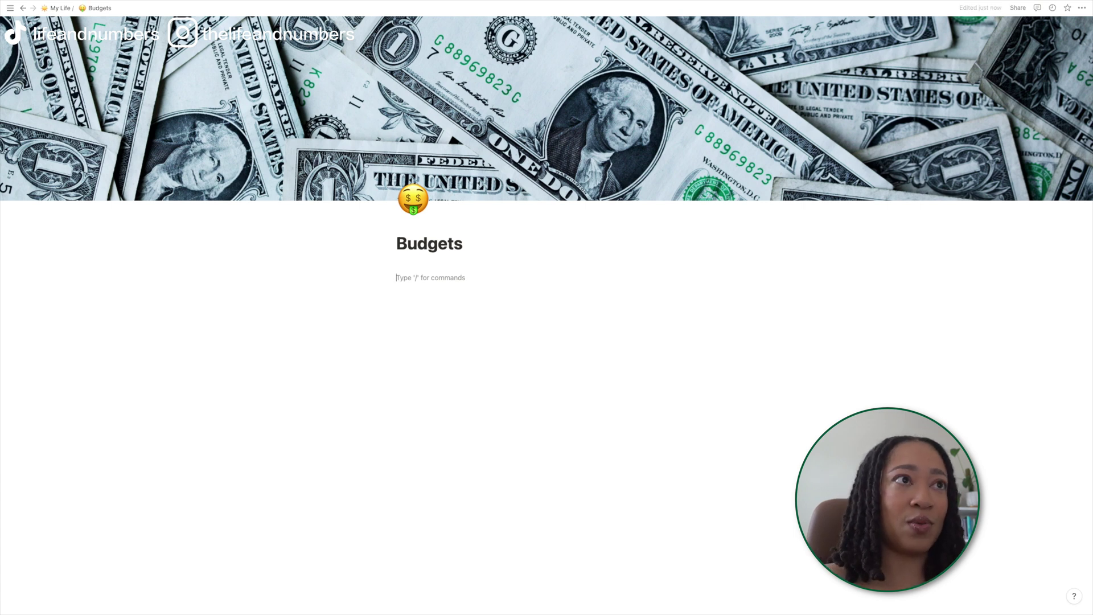
{"action": "type", "text": "202"}
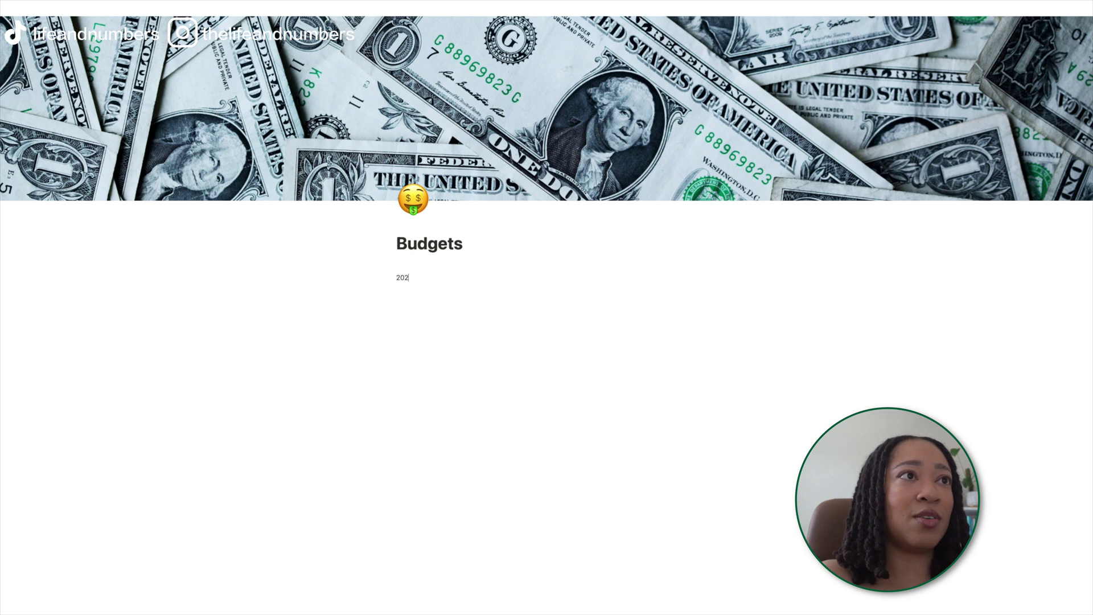
{"action": "type", "text": "3"}
{"action": "key", "text": "Return"}
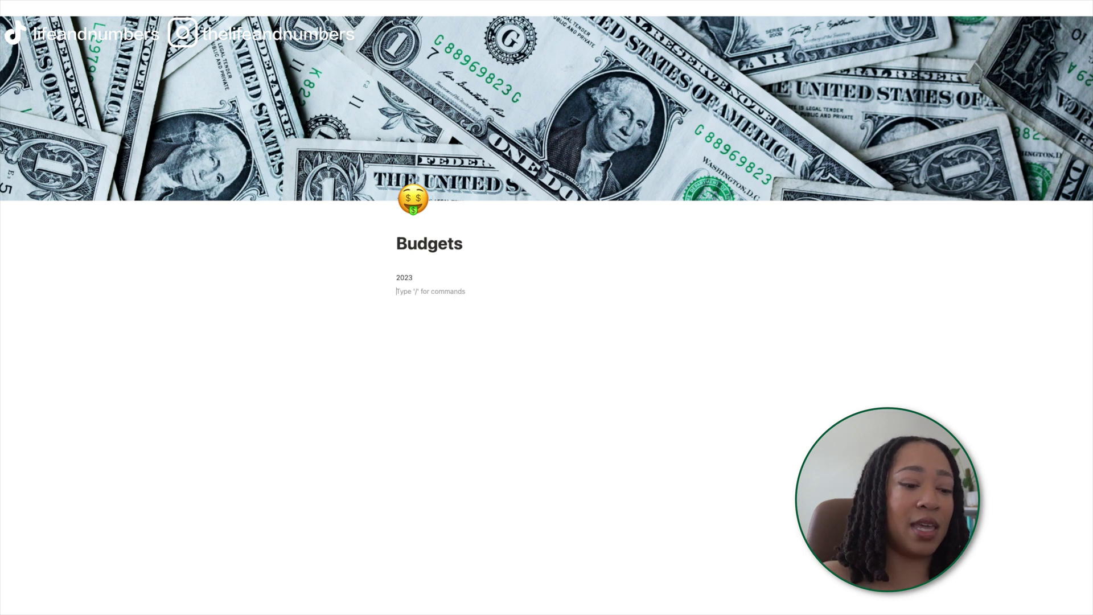
{"action": "type", "text": "January"}
{"action": "key", "text": "Return"}
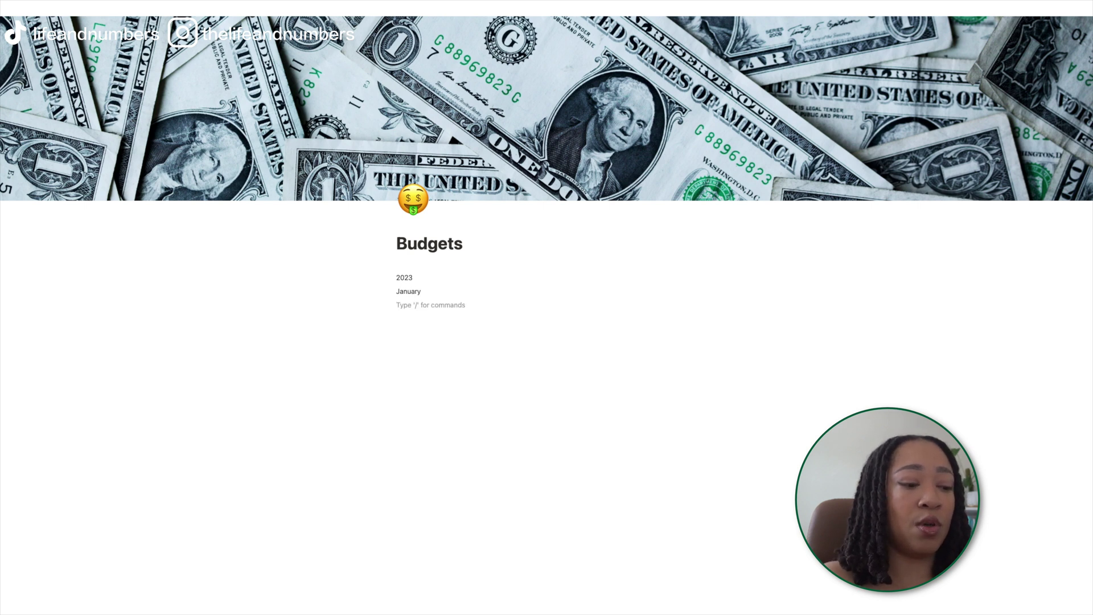
{"action": "type", "text": "1sr"}
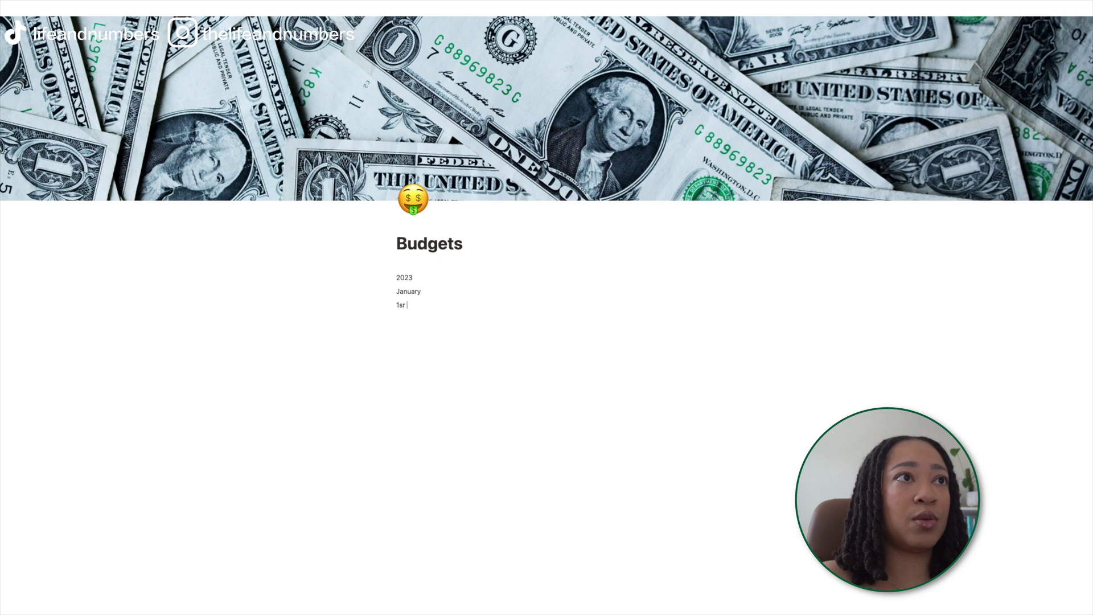
{"action": "type", "text": " paycheck"}
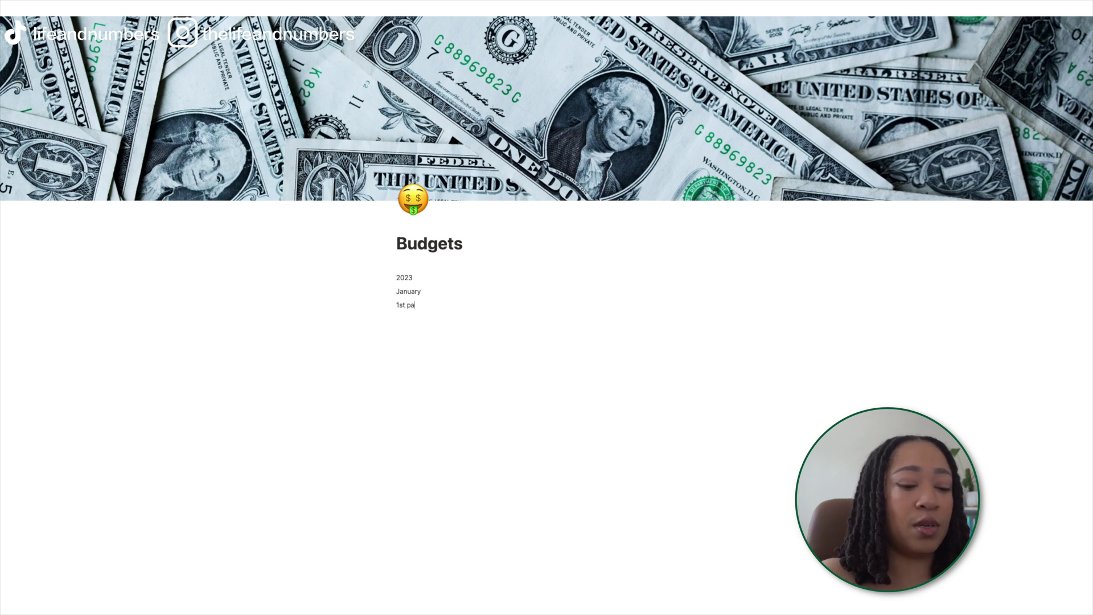
{"action": "key", "text": "Return"}
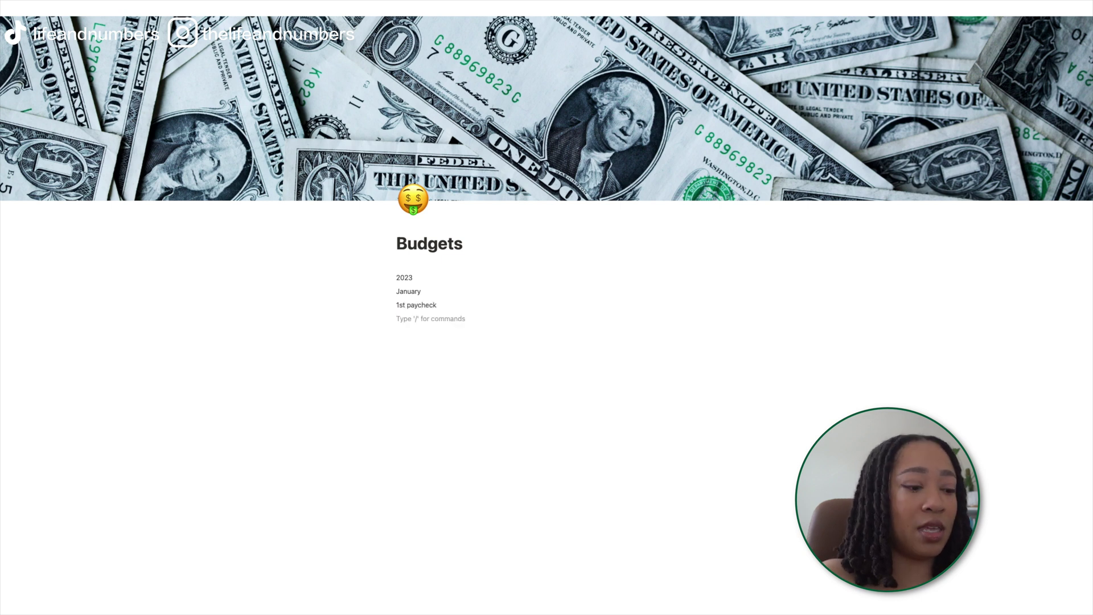
{"action": "type", "text": "2nd payche"}
{"action": "type", "text": "ck"}
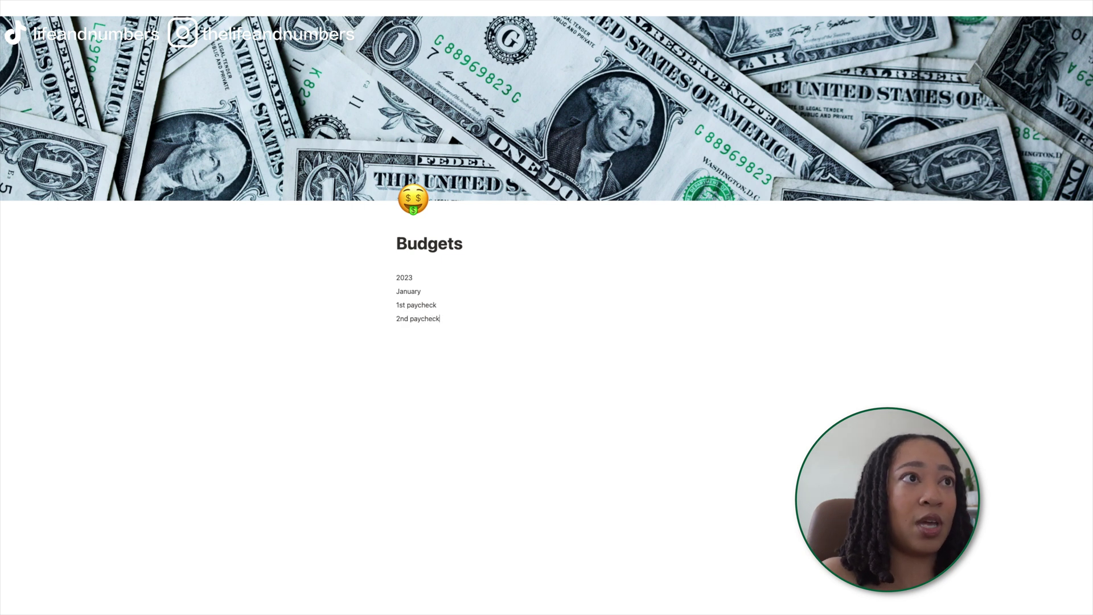
- Turn the "2023" line into a Heading 2
{"action": "left_click", "coordinate": [391, 278]}
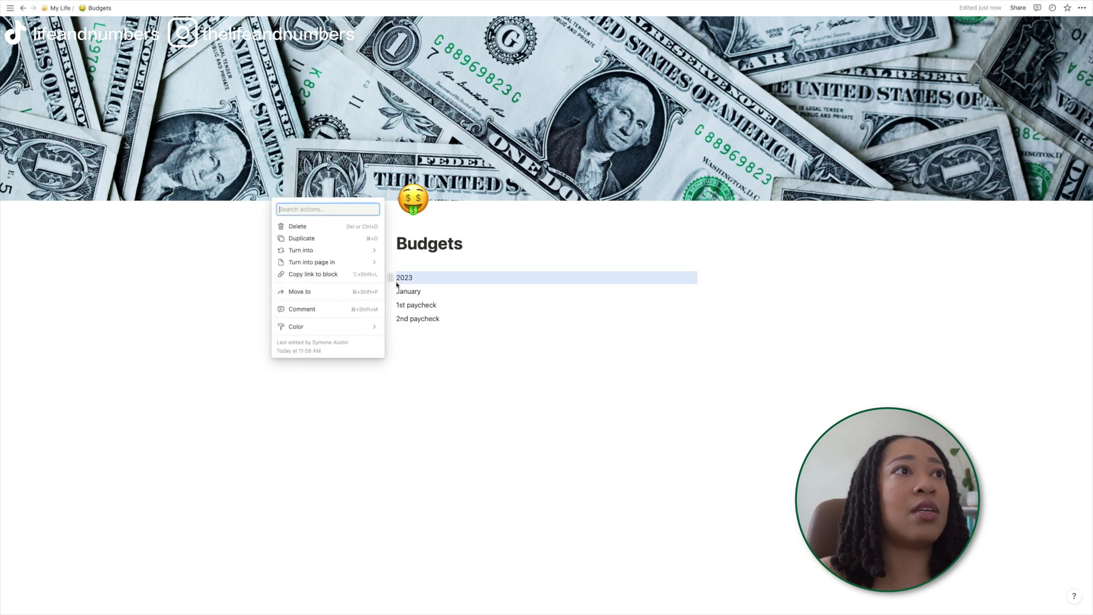
{"action": "mouse_move", "coordinate": [313, 248]}
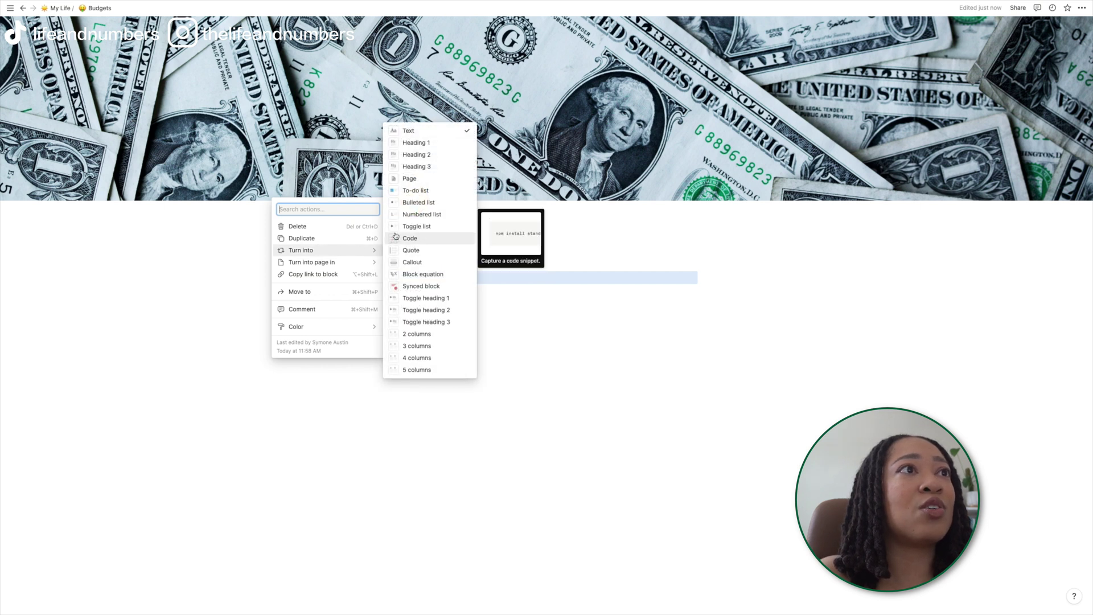
{"action": "left_click", "coordinate": [416, 154]}
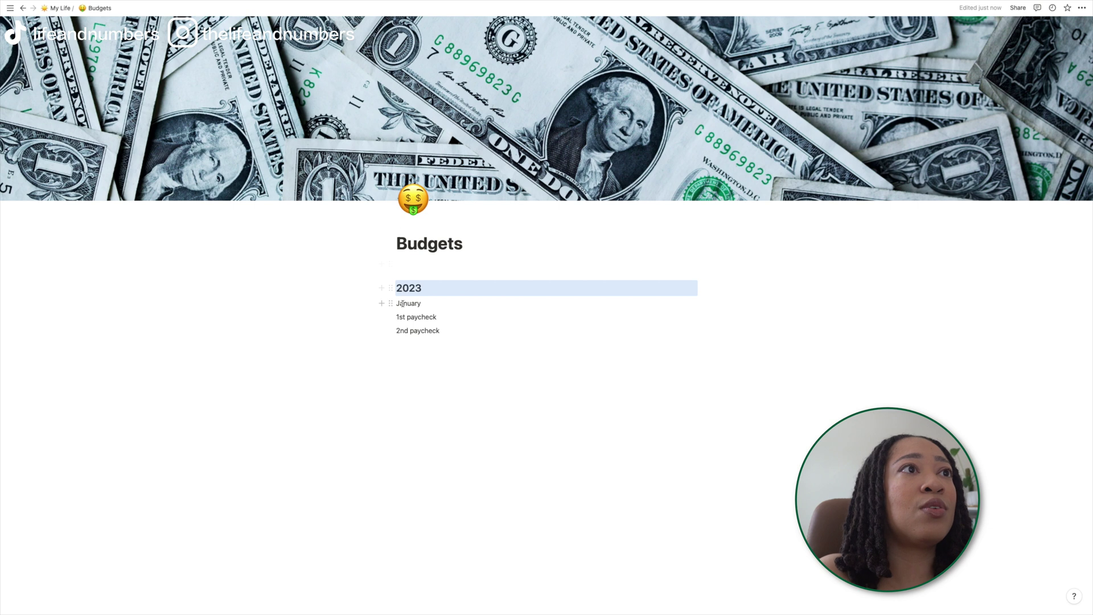
- Give the "2023" heading a gray background
{"action": "left_click", "coordinate": [391, 288]}
{"action": "mouse_move", "coordinate": [351, 338]}
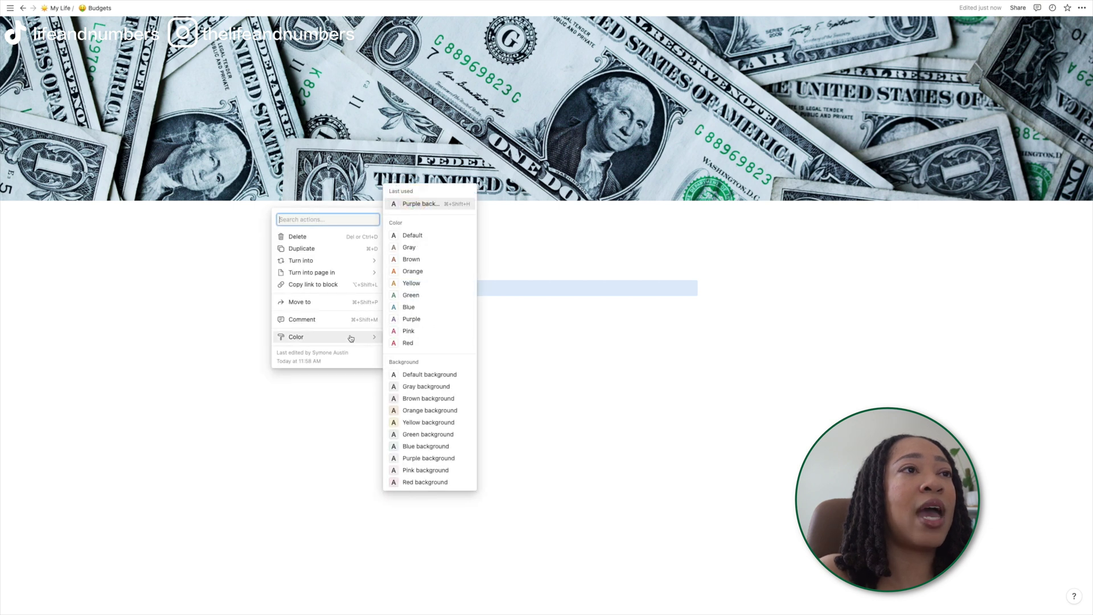
{"action": "left_click", "coordinate": [418, 387]}
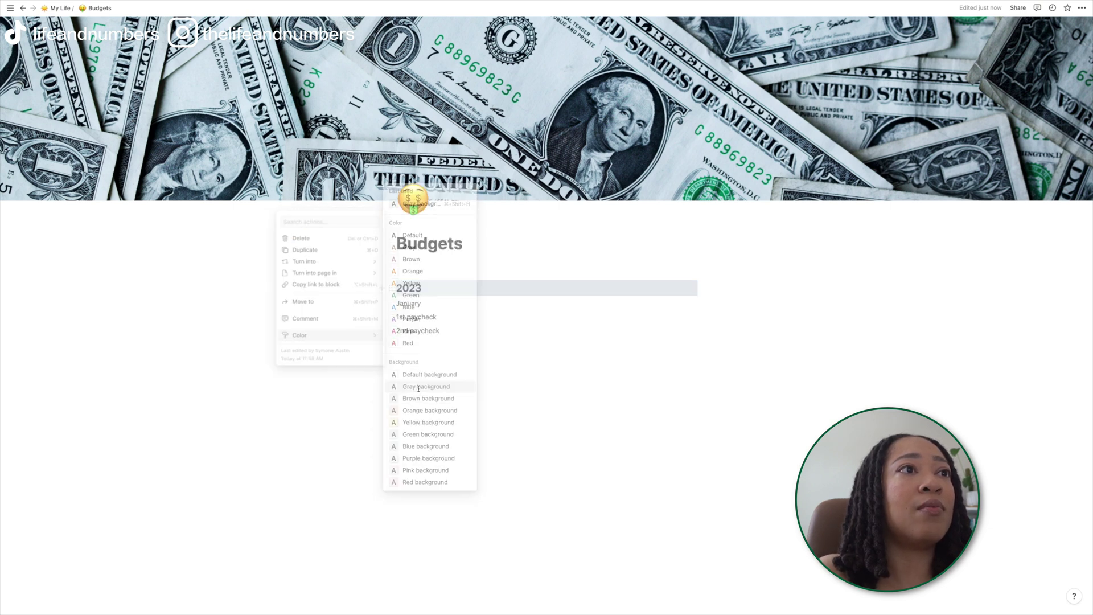
{"action": "left_click", "coordinate": [464, 448]}
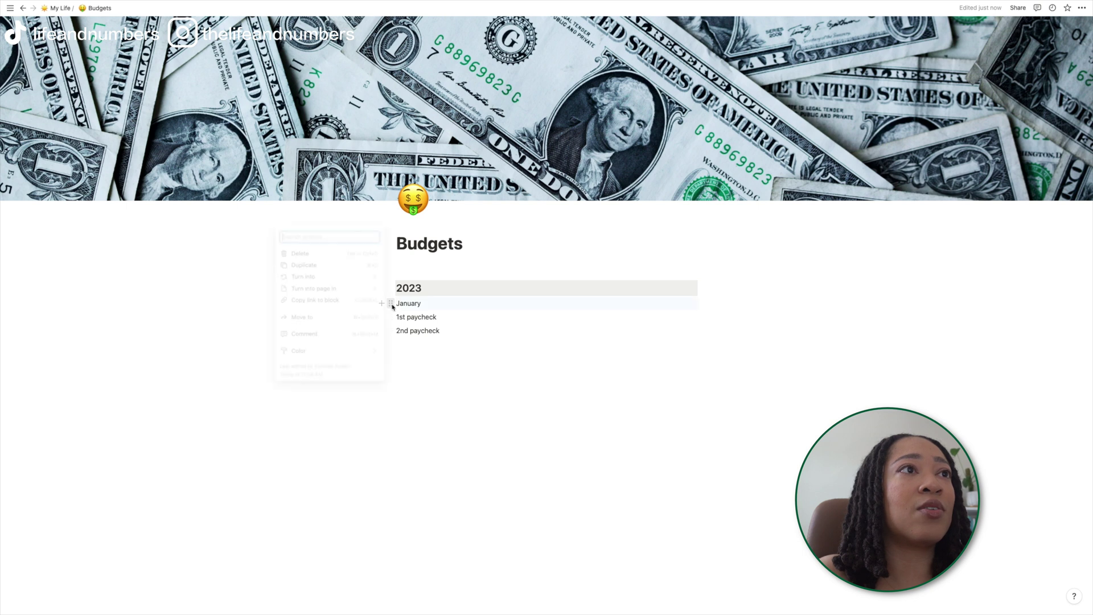
- Turn the "January" line into a Heading 3 and give it a blue background
{"action": "left_click", "coordinate": [391, 303]}
{"action": "mouse_move", "coordinate": [355, 277]}
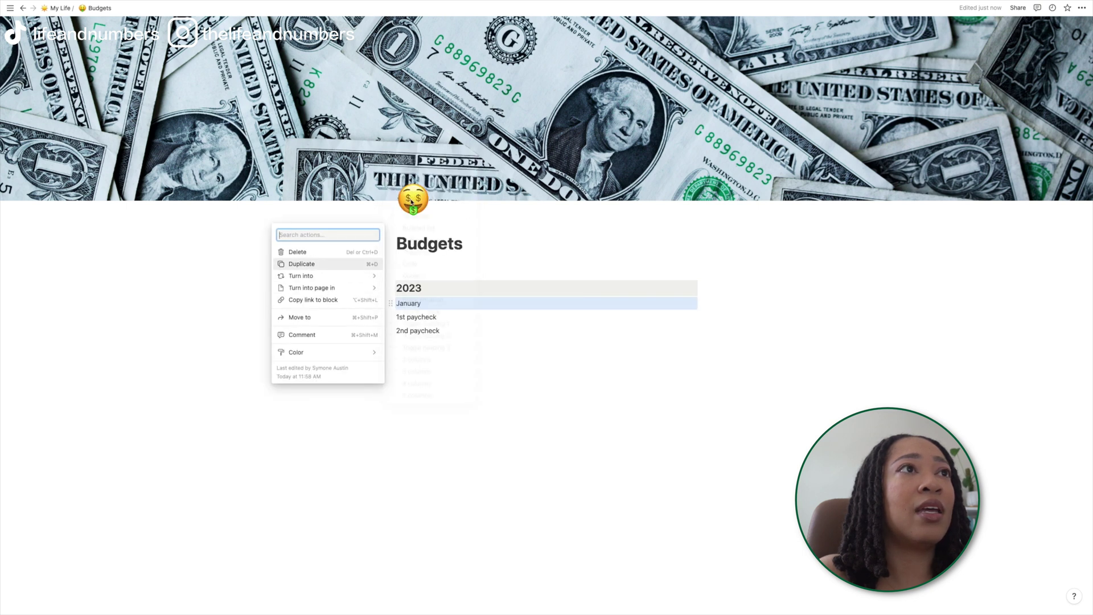
{"action": "left_click", "coordinate": [417, 192]}
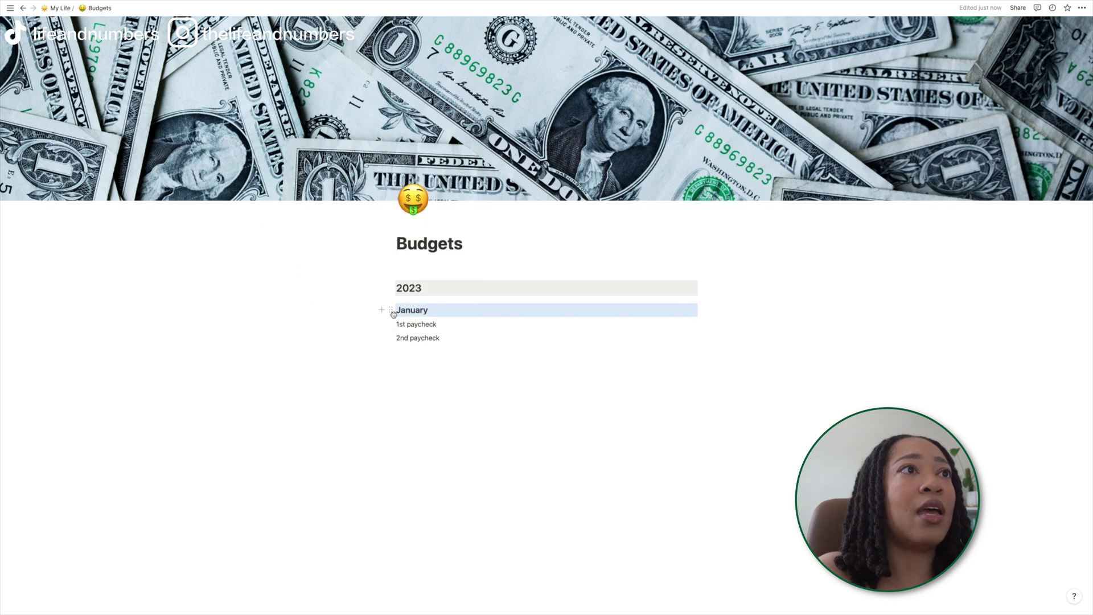
{"action": "left_click", "coordinate": [393, 312]}
{"action": "left_click", "coordinate": [393, 310]}
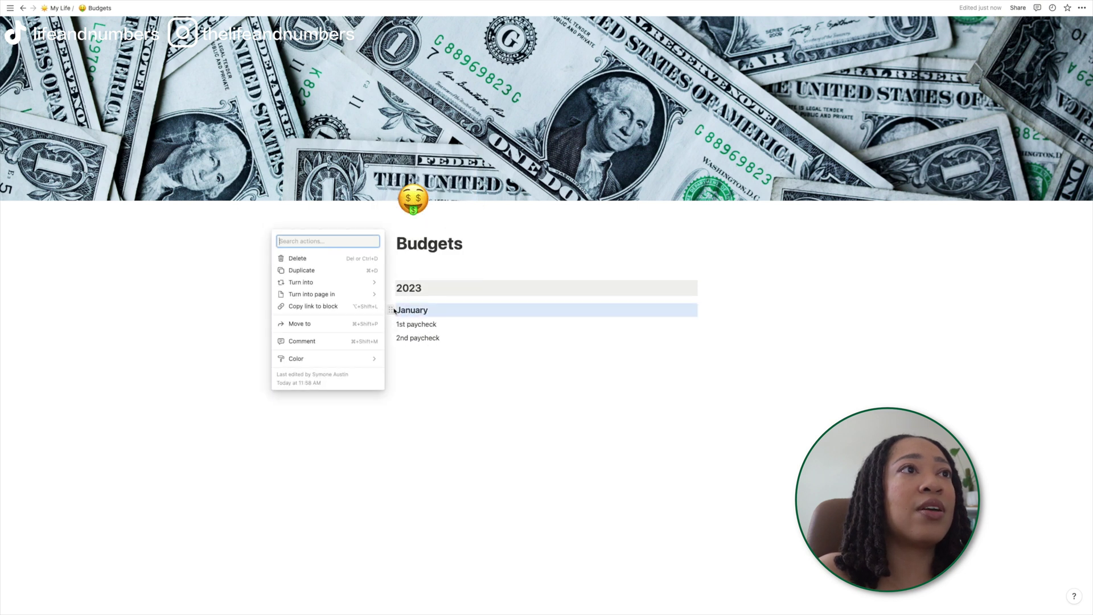
{"action": "mouse_move", "coordinate": [359, 360]}
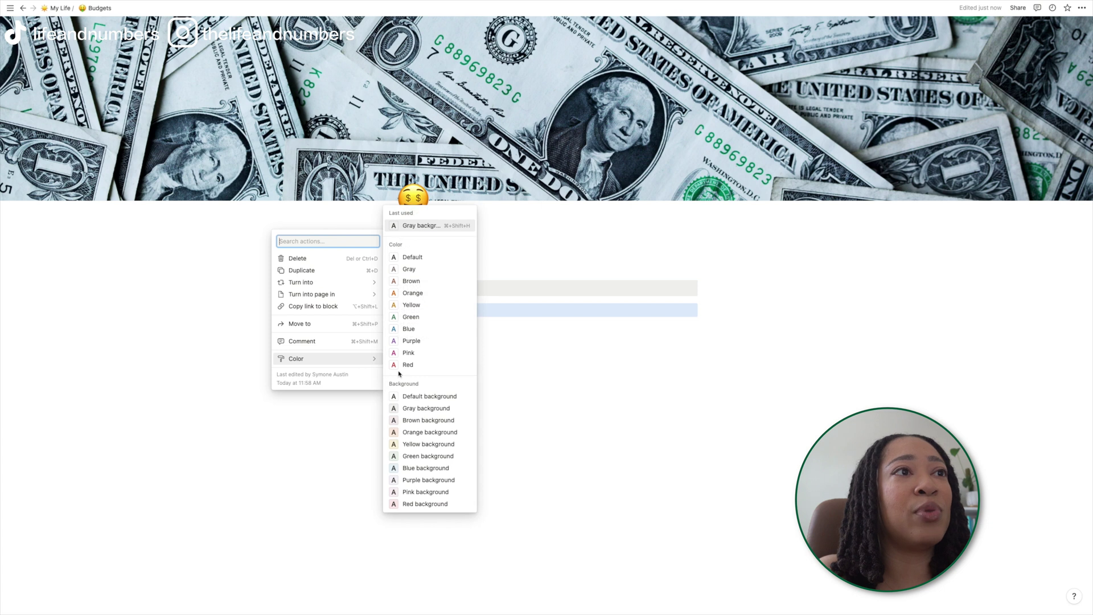
{"action": "left_click", "coordinate": [418, 463]}
- Below the "2nd paycheck" line, leave one blank line and enter "February"
{"action": "left_click", "coordinate": [441, 438]}
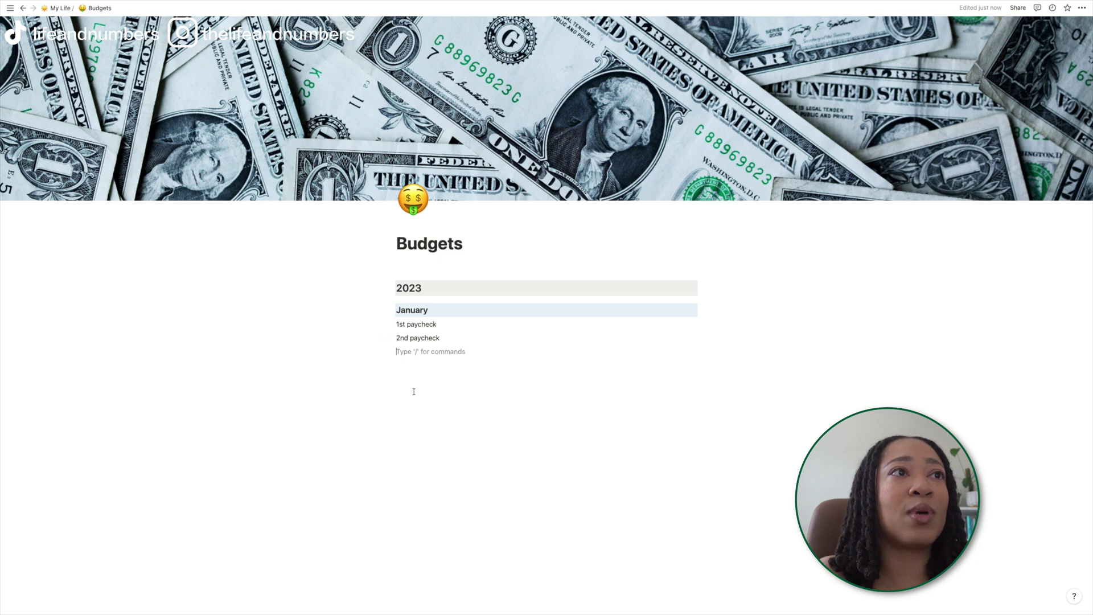
{"action": "key", "text": "Return"}
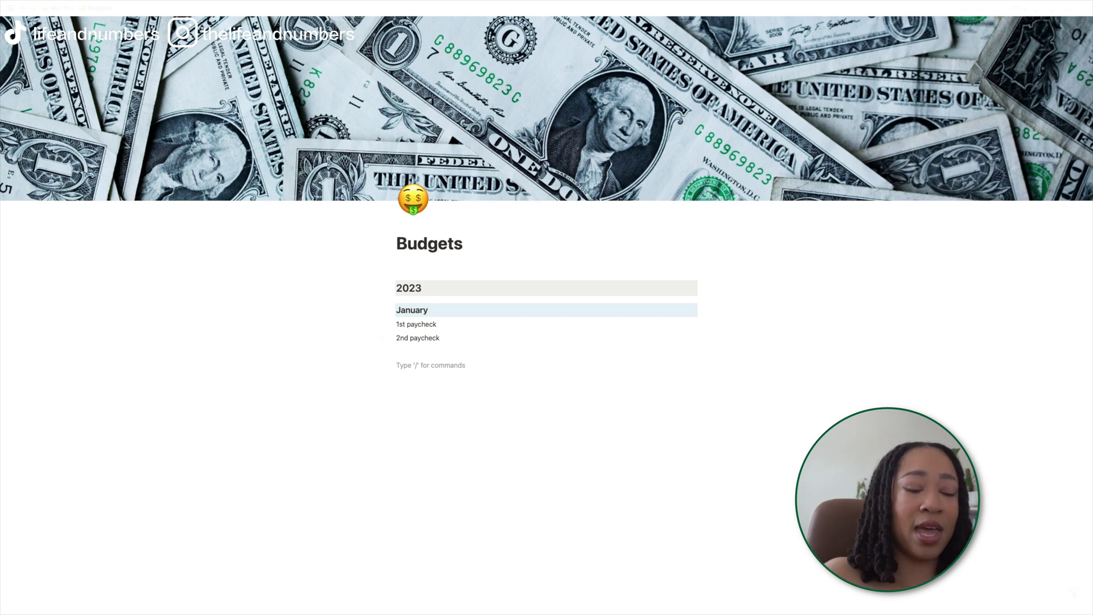
{"action": "type", "text": "F"}
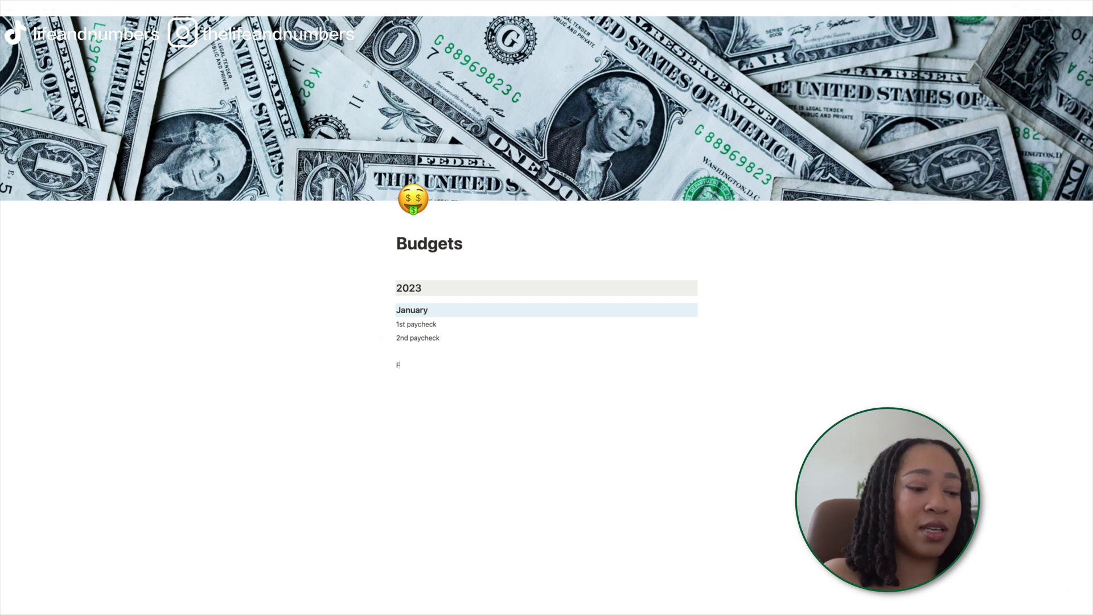
{"action": "type", "text": "ebruary"}
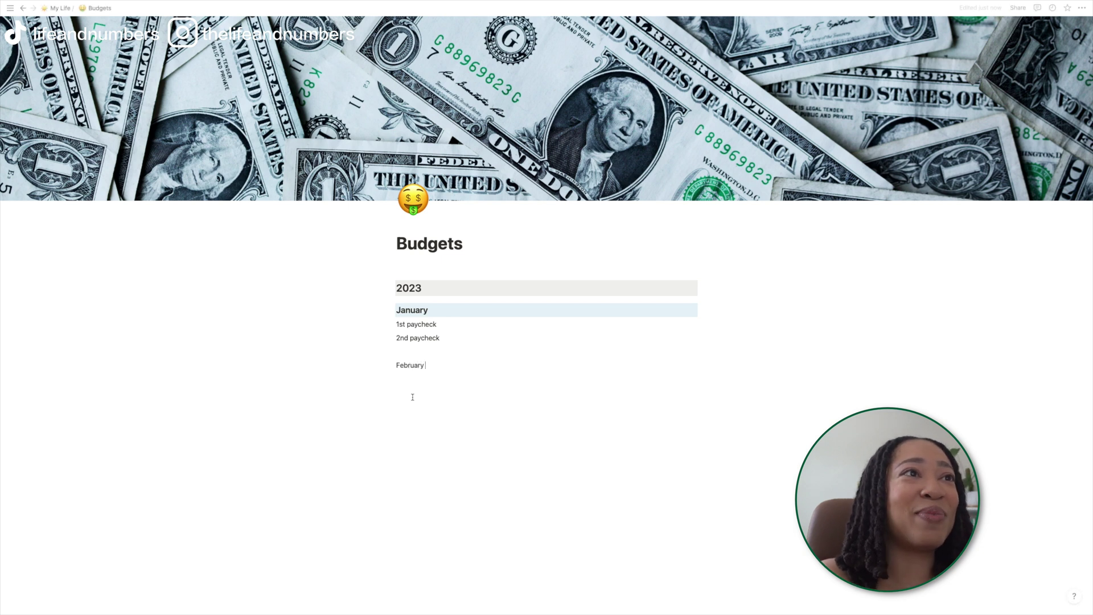
- Turn the "February" line into a Heading 3 and give it a pink background
{"action": "left_click", "coordinate": [391, 366]}
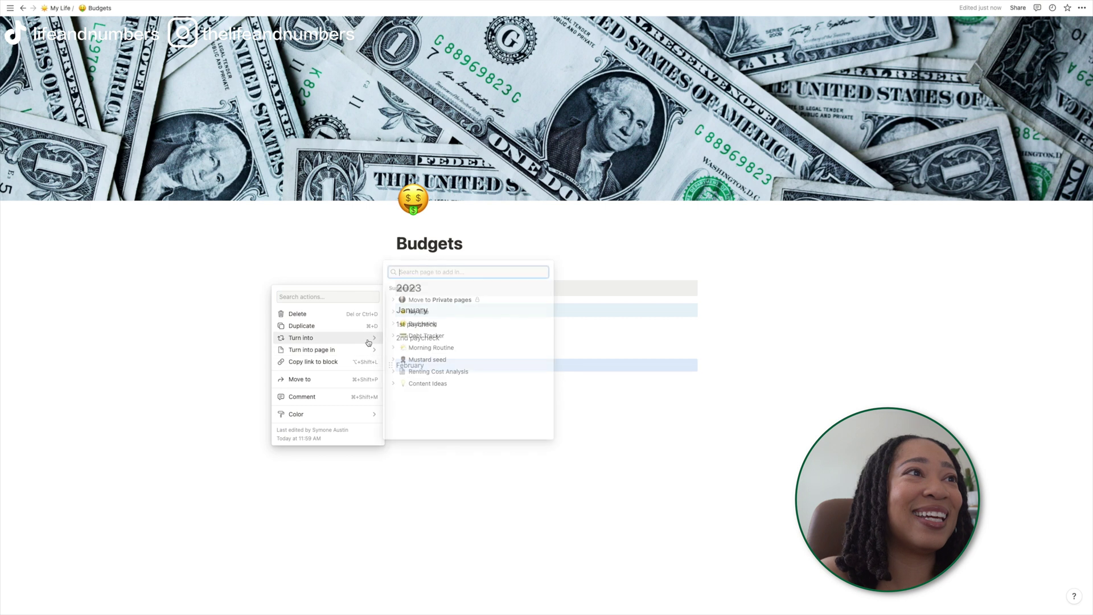
{"action": "mouse_move", "coordinate": [370, 338]}
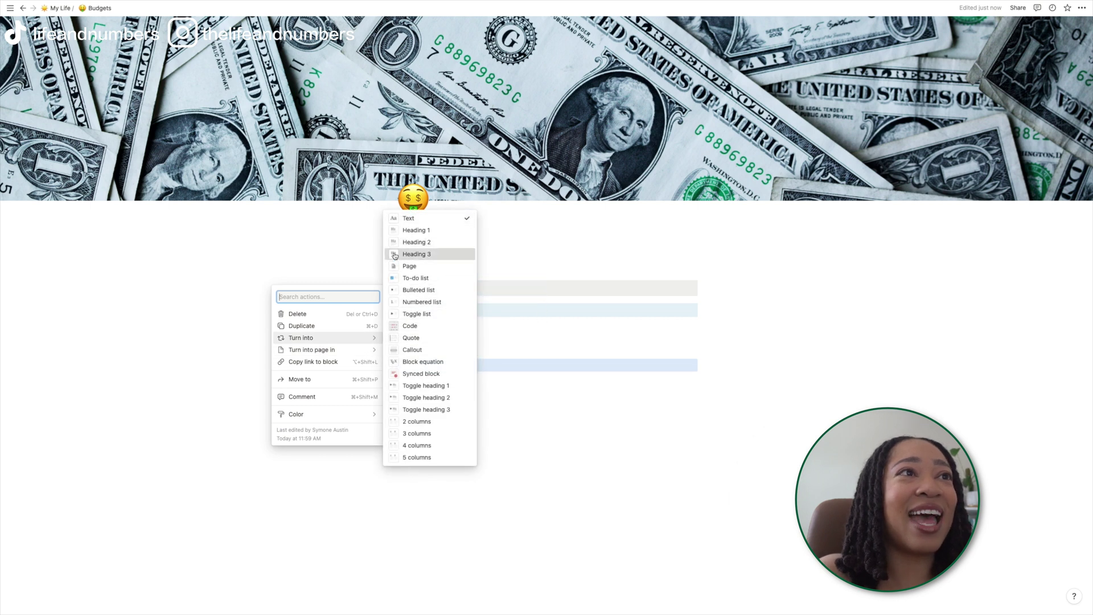
{"action": "left_click", "coordinate": [416, 254]}
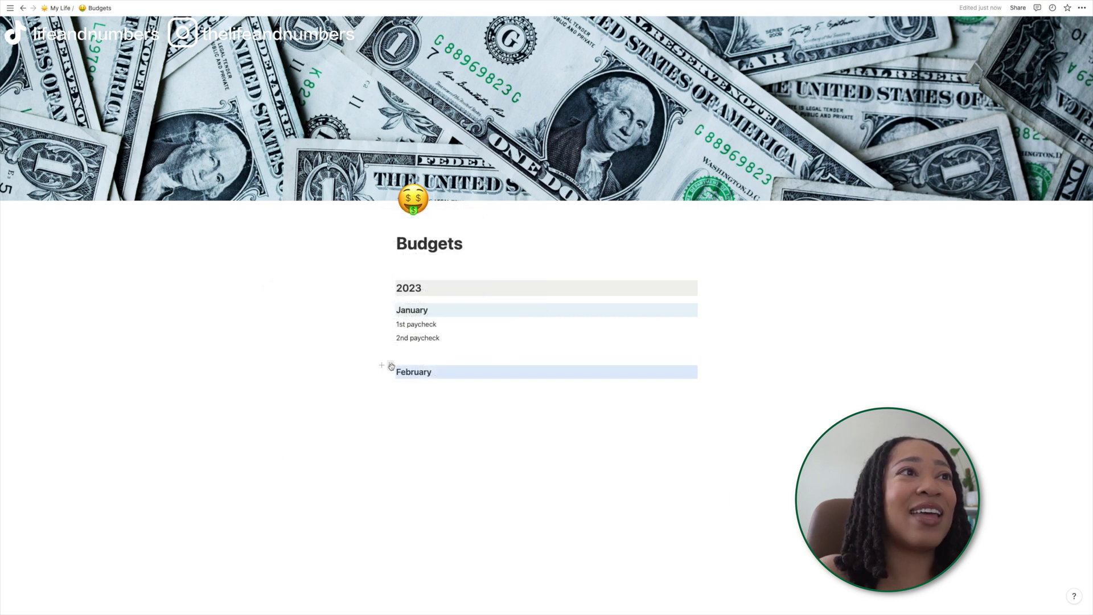
{"action": "left_click", "coordinate": [390, 365]}
{"action": "mouse_move", "coordinate": [376, 417]}
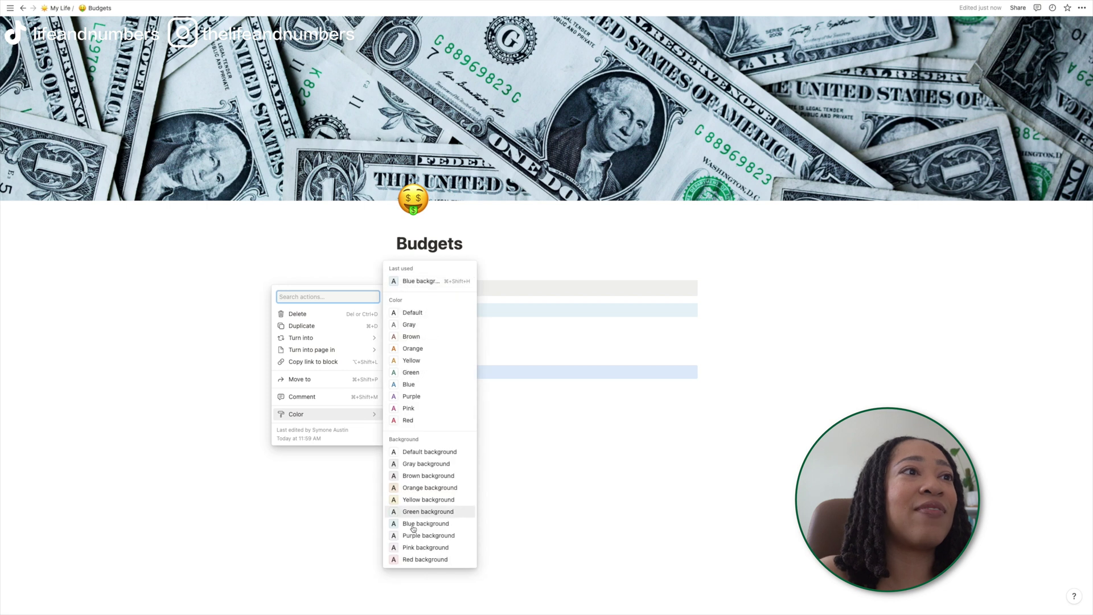
{"action": "left_click", "coordinate": [415, 548]}
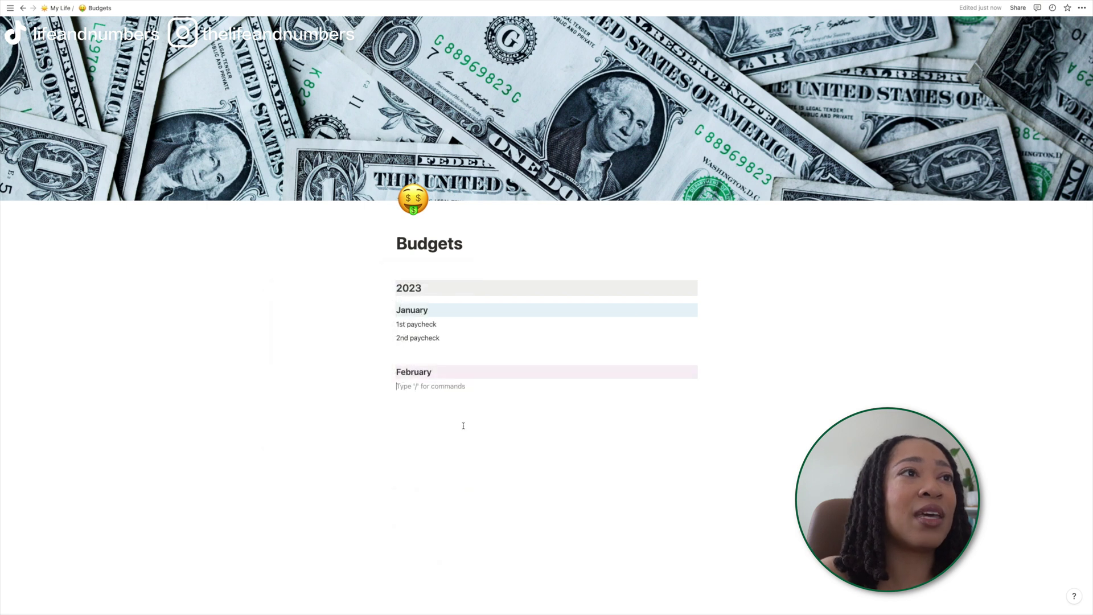
- Move the "February" heading beside "January" so the two months form side-by-side columns
{"action": "left_click_drag", "start_coordinate": [391, 372], "coordinate": [723, 305]}
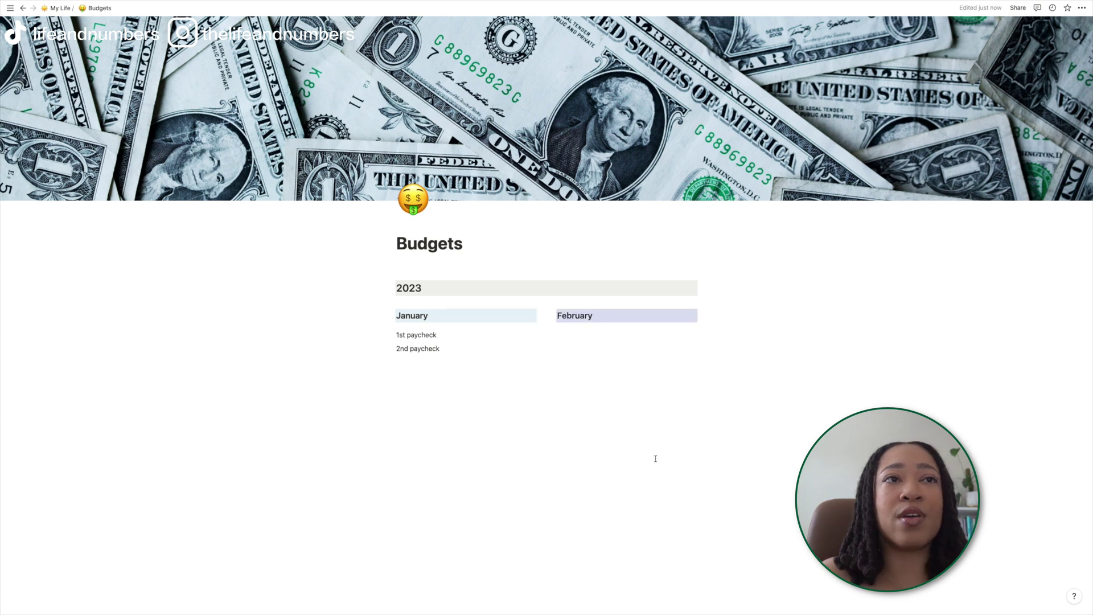
{"action": "left_click", "coordinate": [598, 401]}
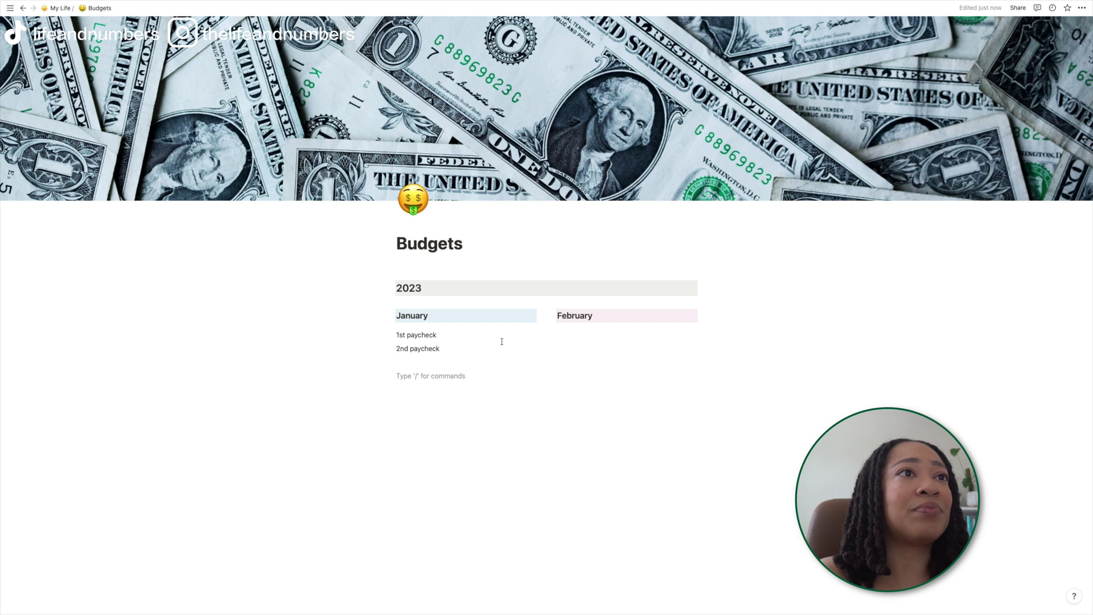
- Turn the "1st paycheck" line under January into a page
{"action": "left_click", "coordinate": [403, 336]}
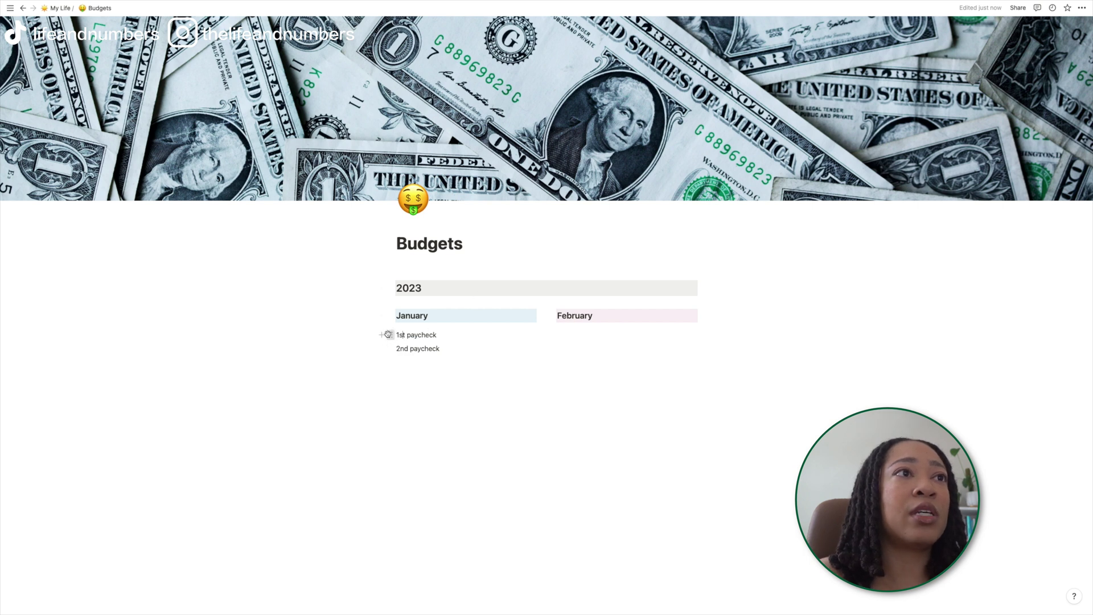
{"action": "left_click", "coordinate": [390, 336]}
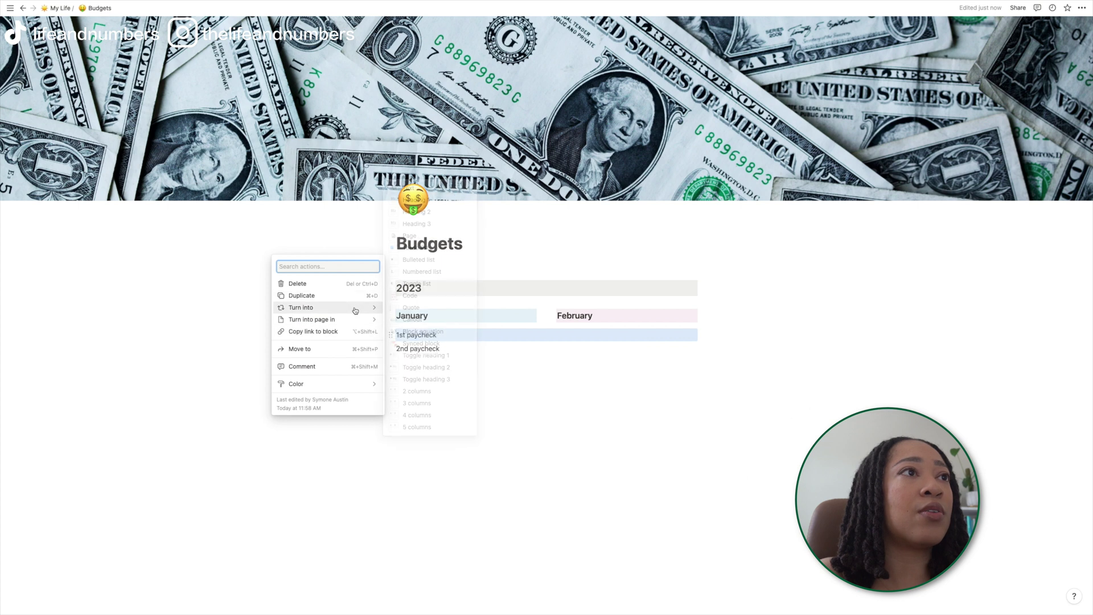
{"action": "mouse_move", "coordinate": [353, 308]}
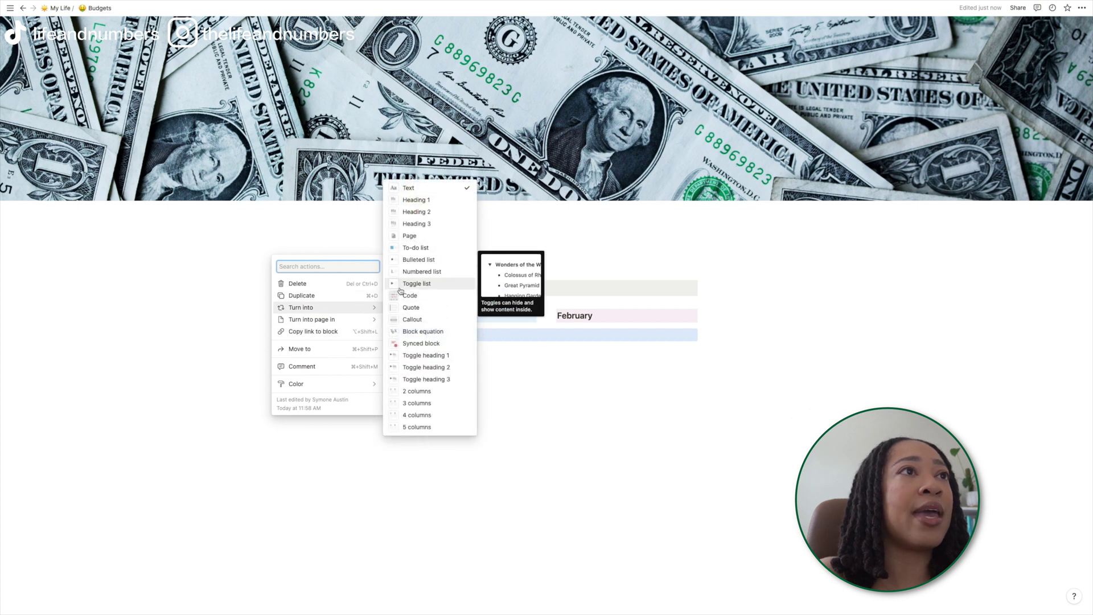
{"action": "left_click", "coordinate": [394, 235]}
{"action": "left_click", "coordinate": [403, 381]}
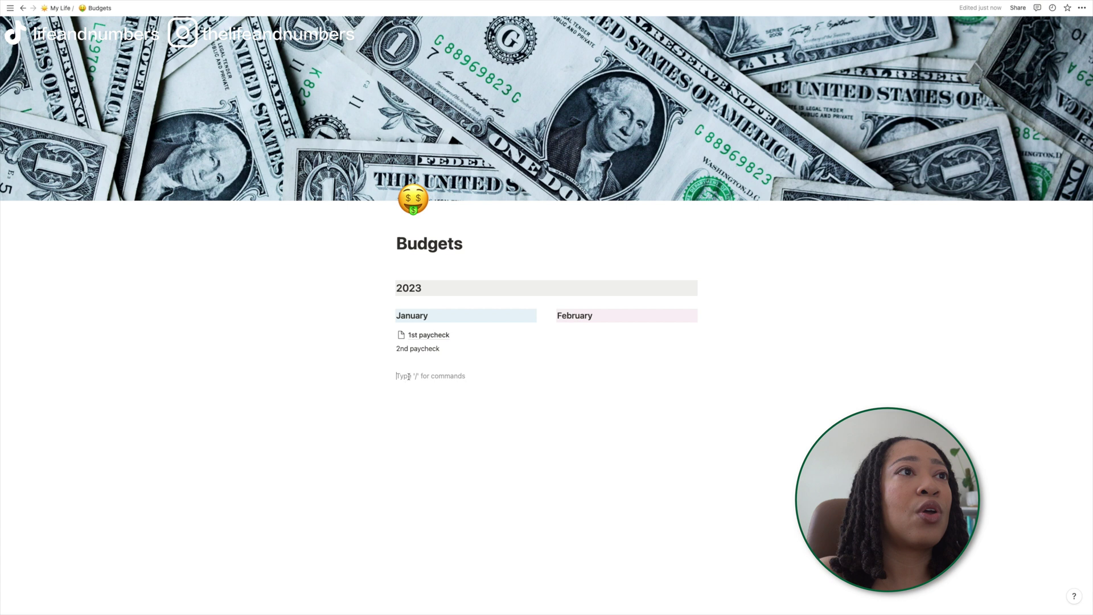
- Open the "1st paycheck" page and apply the Simple Budget template to it
{"action": "left_click", "coordinate": [420, 337]}
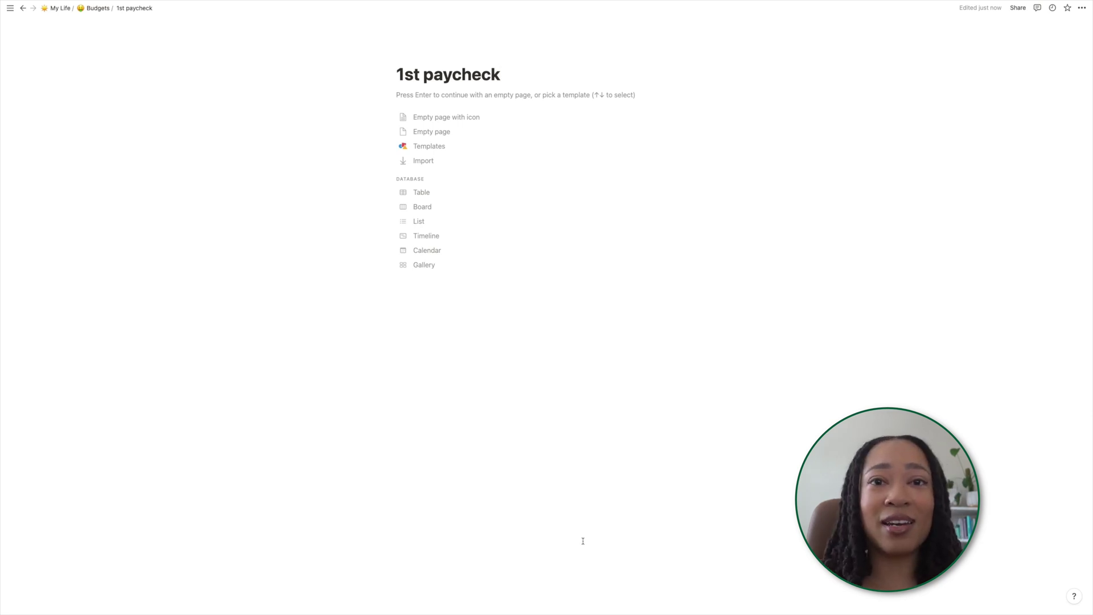
{"action": "left_click", "coordinate": [477, 151]}
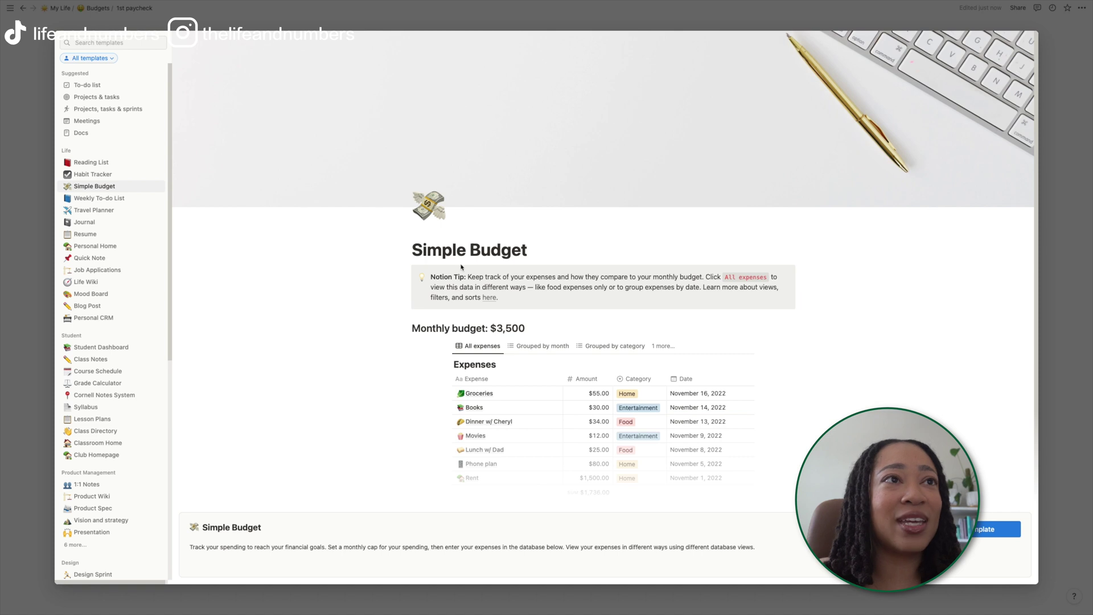
{"action": "scroll", "coordinate": [446, 348], "scroll_direction": "down", "scroll_amount": 1}
{"action": "scroll", "coordinate": [446, 348], "scroll_direction": "up", "scroll_amount": 1}
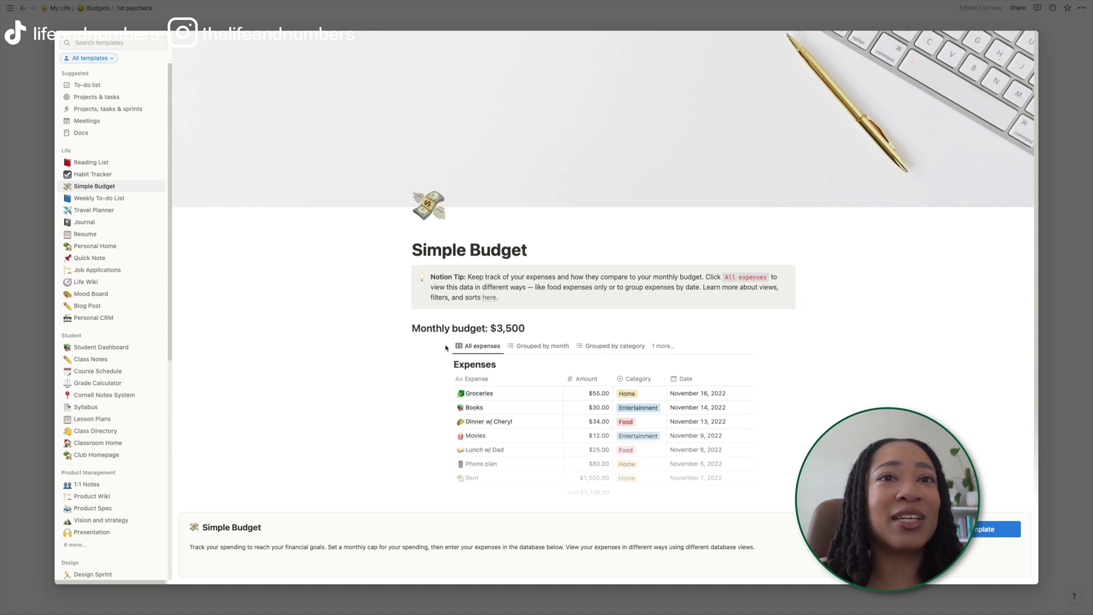
{"action": "scroll", "coordinate": [445, 348], "scroll_direction": "down", "scroll_amount": 1}
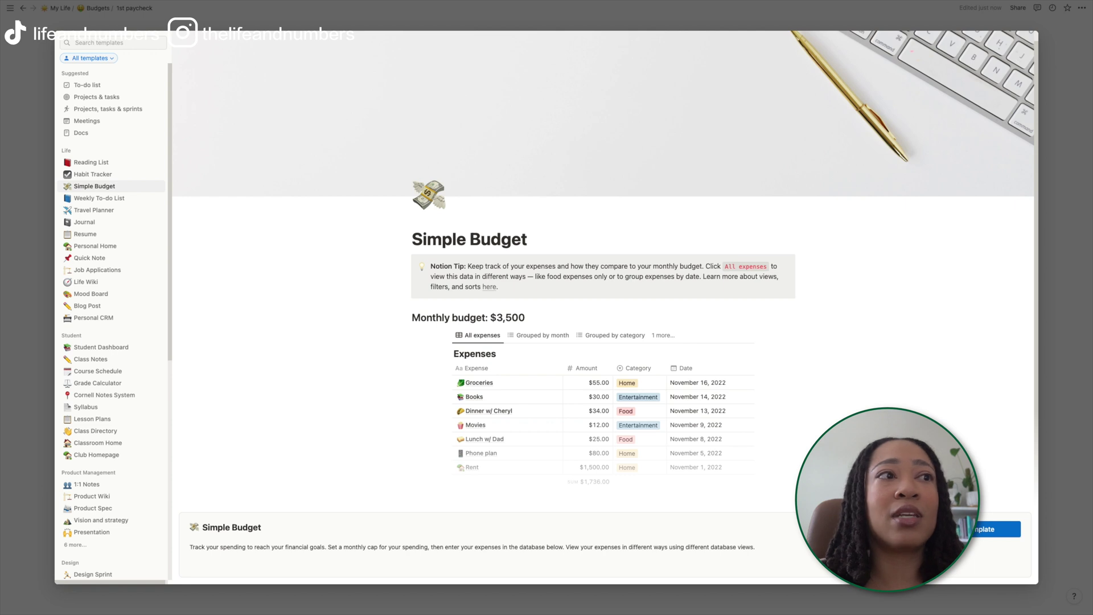
{"action": "left_click", "coordinate": [968, 530]}
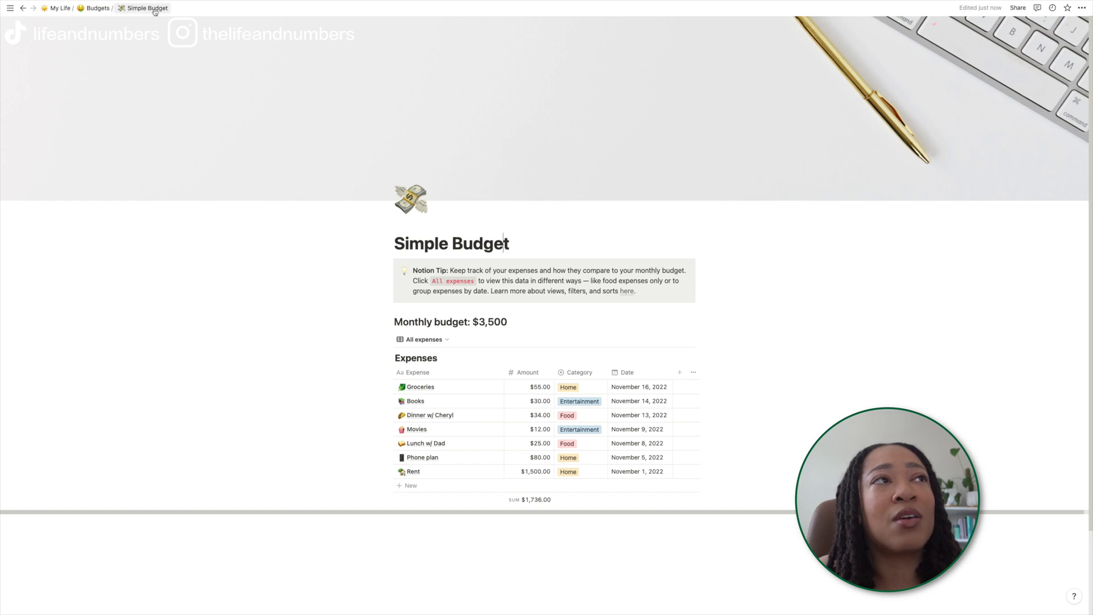
- Rename the Simple Budget page to "1st paycheck"
{"action": "triple_click", "coordinate": [476, 246]}
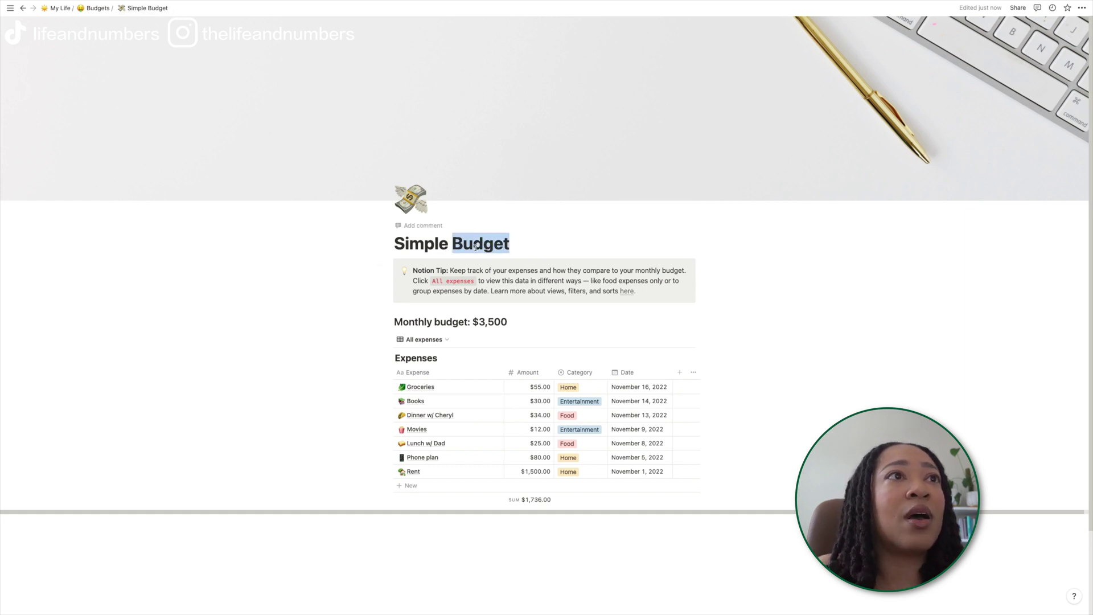
{"action": "type", "text": "1st"}
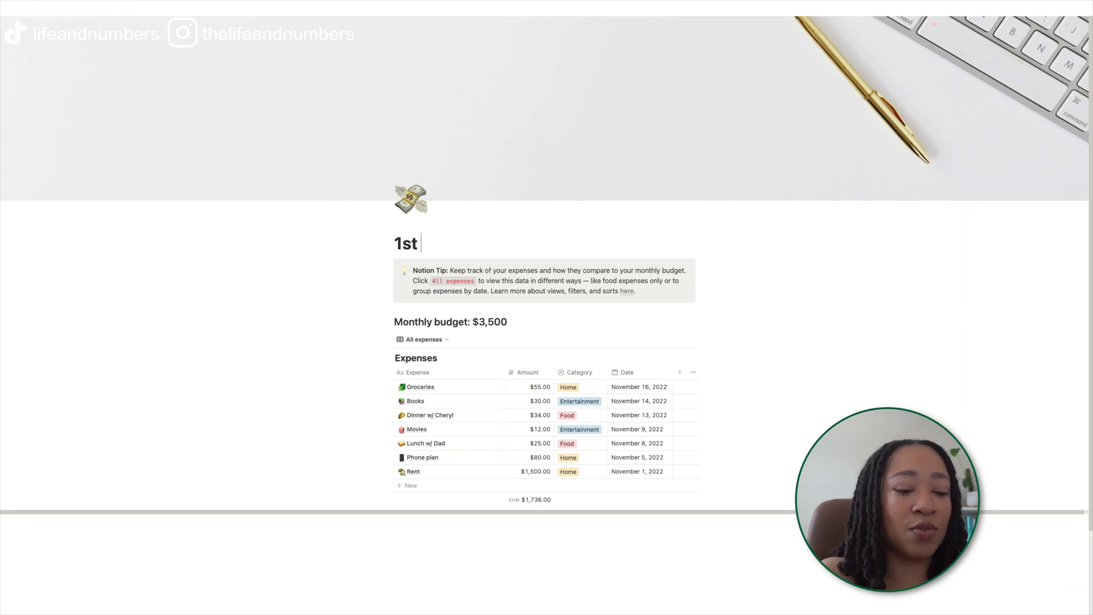
{"action": "type", "text": " paycheck"}
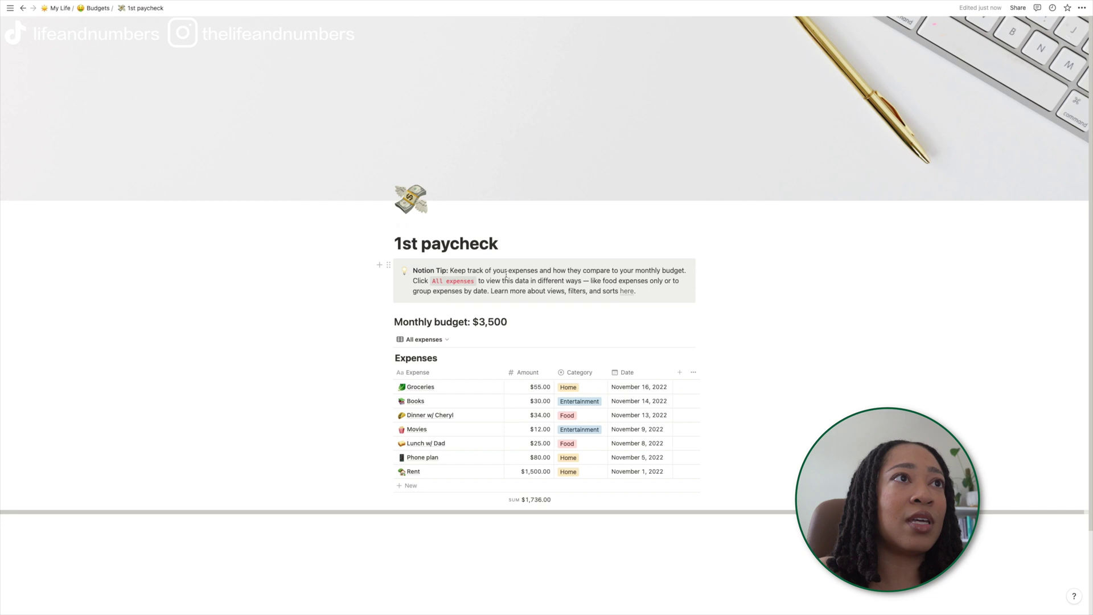
- Search Unsplash for "money" and set the page cover to the photo of fanned dollar bills after trying other images
{"action": "left_click", "coordinate": [643, 192]}
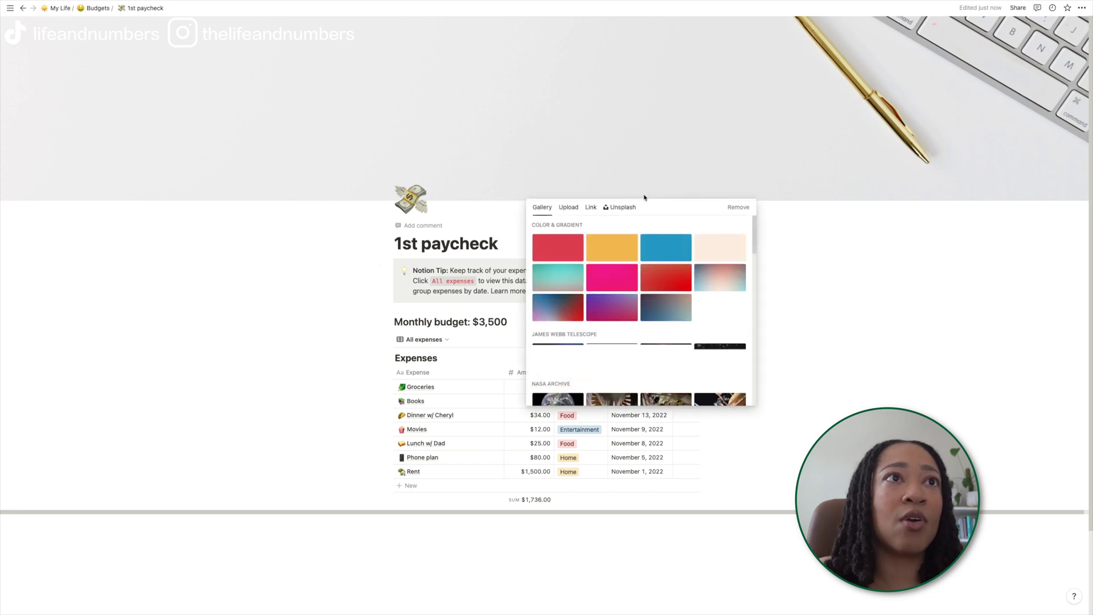
{"action": "left_click", "coordinate": [623, 209]}
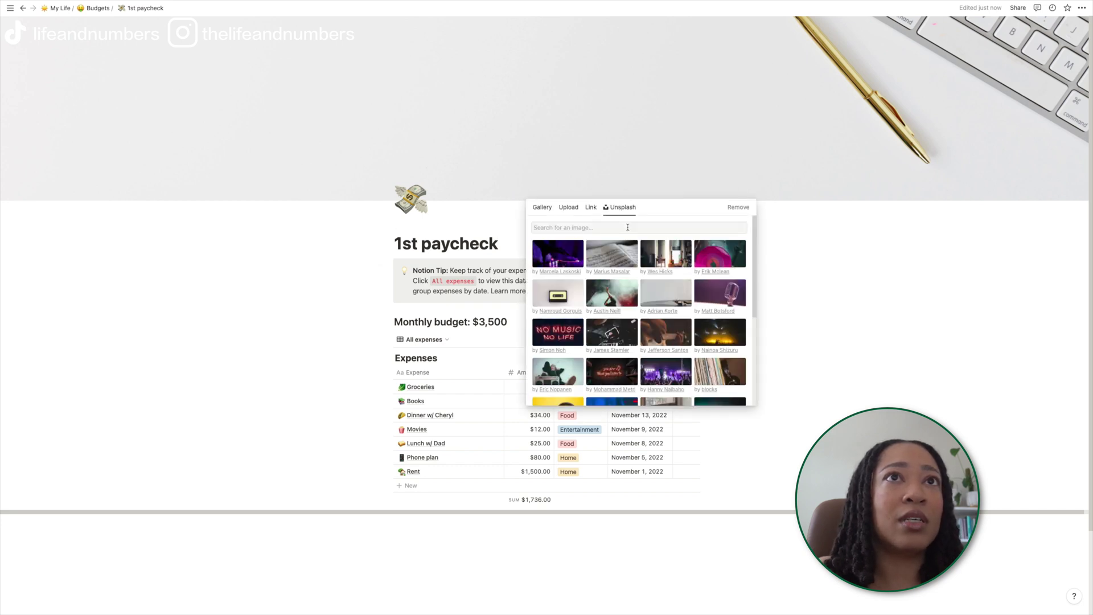
{"action": "left_click", "coordinate": [629, 226]}
{"action": "type", "text": "money"}
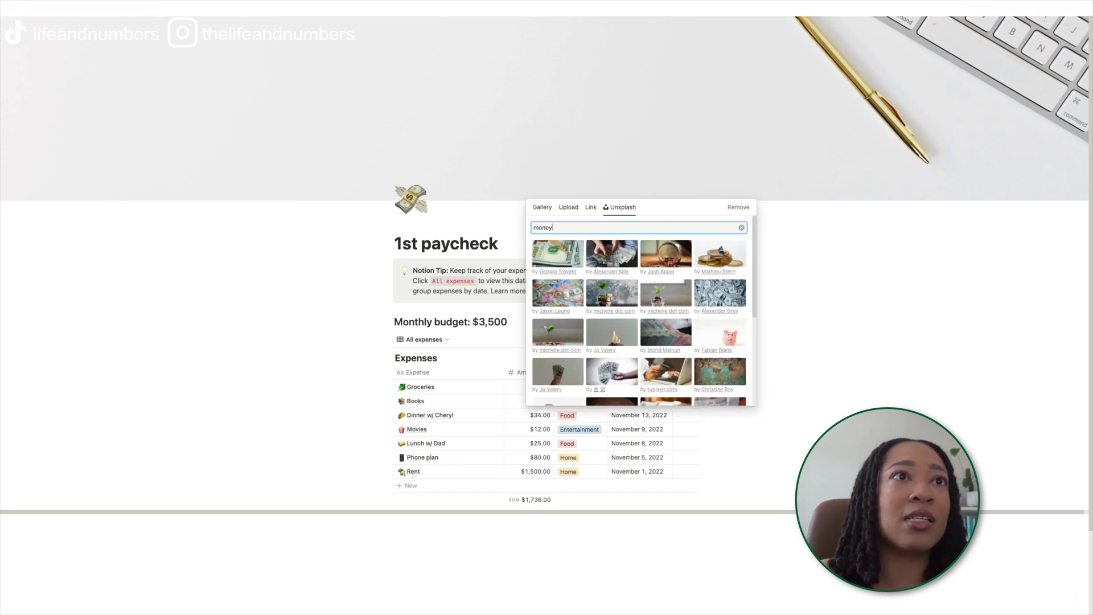
{"action": "left_click", "coordinate": [728, 334]}
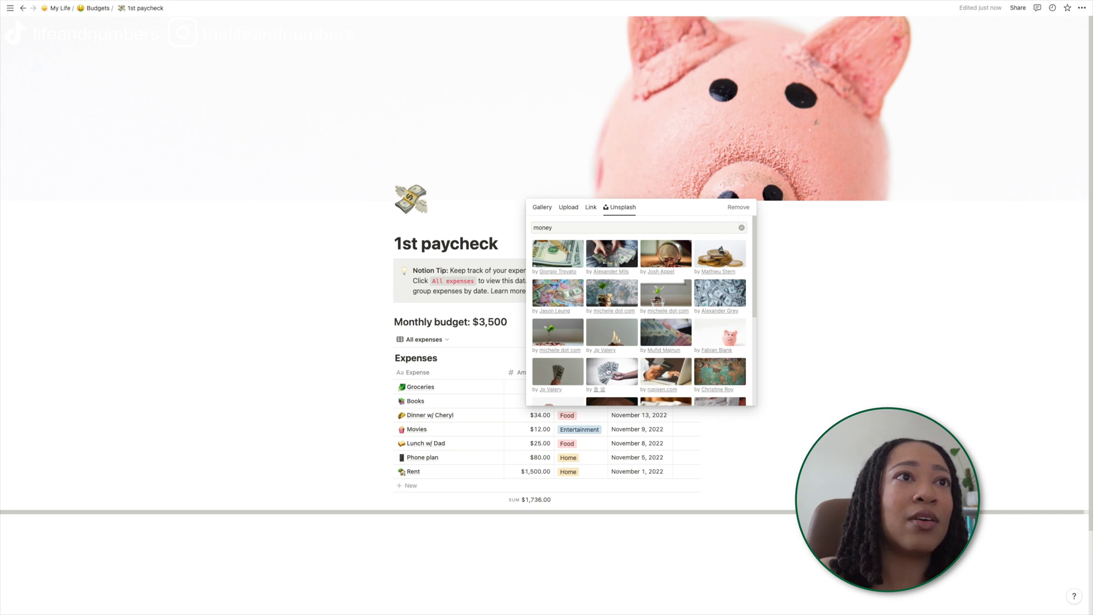
{"action": "left_click", "coordinate": [677, 375]}
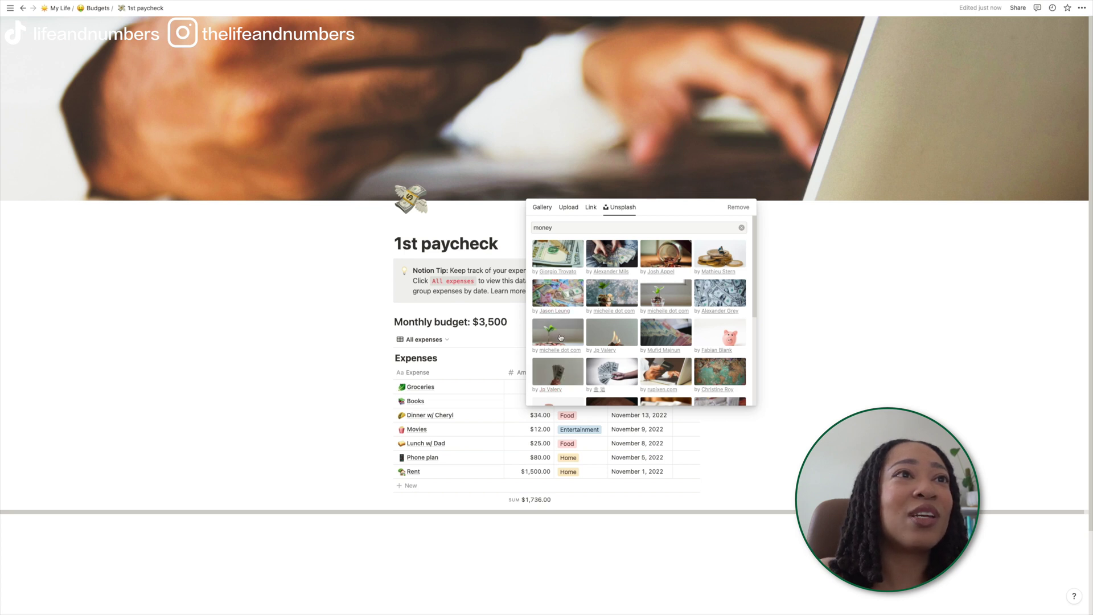
{"action": "left_click", "coordinate": [567, 372]}
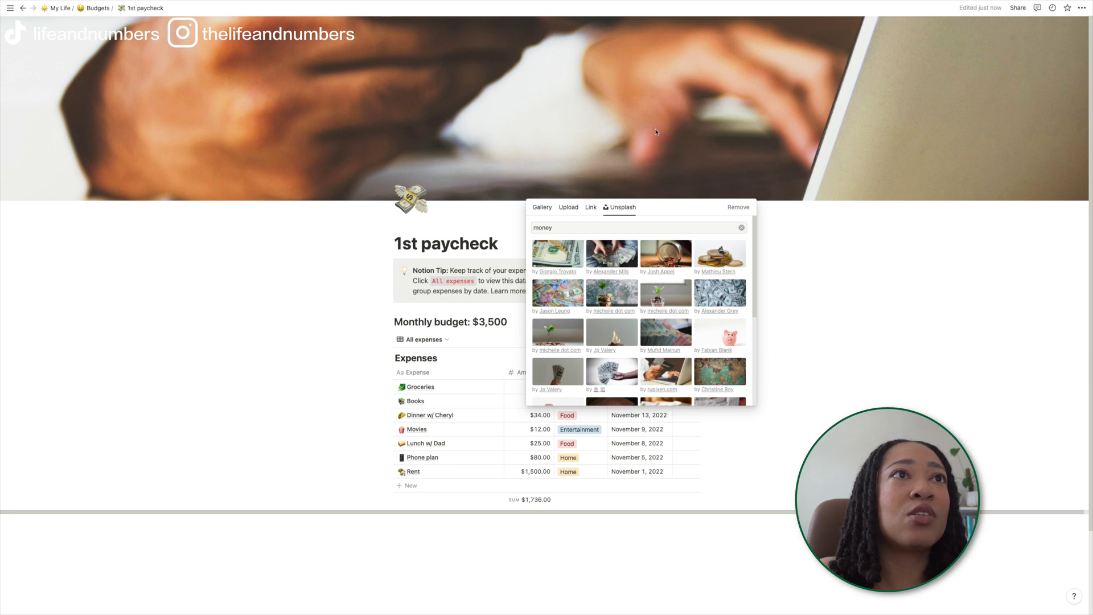
- Reposition the cover photo so the fanned dollar bills sit in the lower part of the cover
{"action": "left_click", "coordinate": [751, 182]}
{"action": "left_click", "coordinate": [677, 192]}
{"action": "left_click_drag", "start_coordinate": [584, 182], "coordinate": [678, 283]}
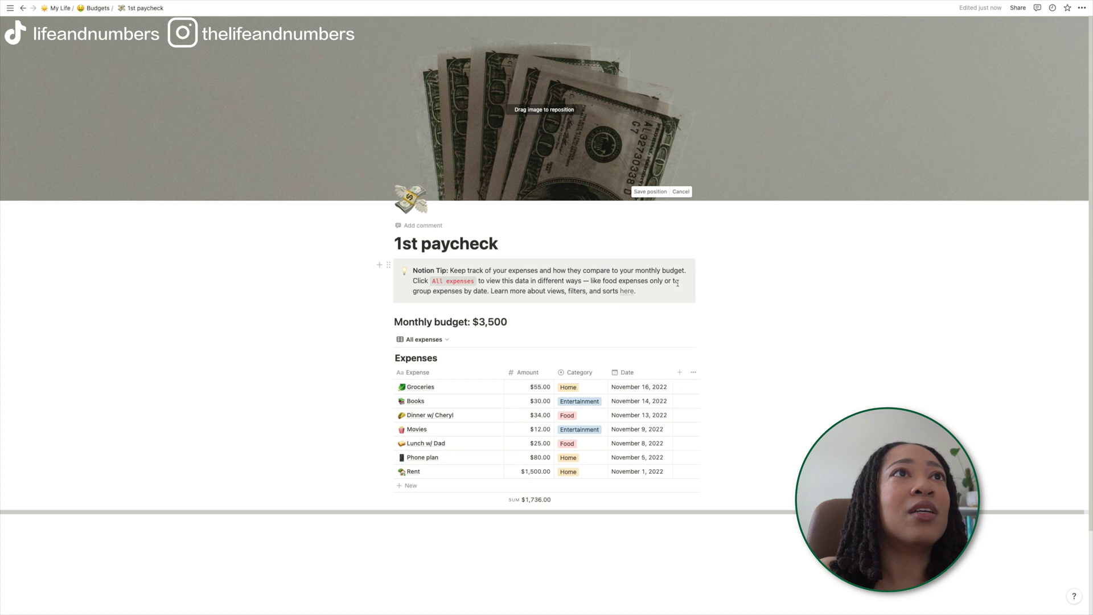
{"action": "left_click", "coordinate": [290, 373]}
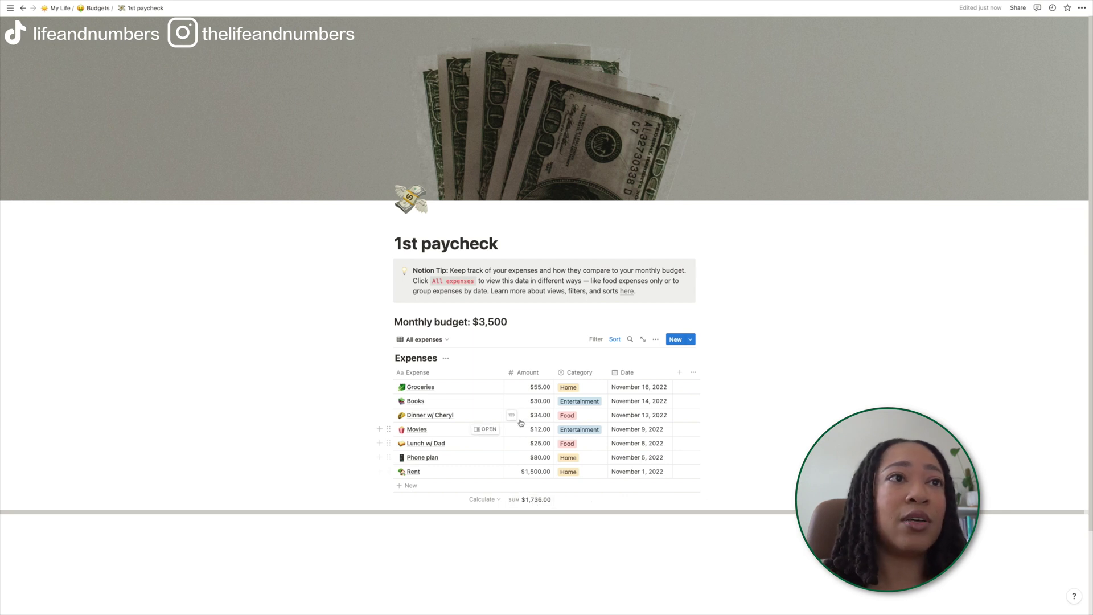
- Add a "Paycheck" entry of $3,500 to the Expenses table and move it to the first row, removing the sorting
{"action": "left_click", "coordinate": [403, 485]}
{"action": "type", "text": "Paycheck"}
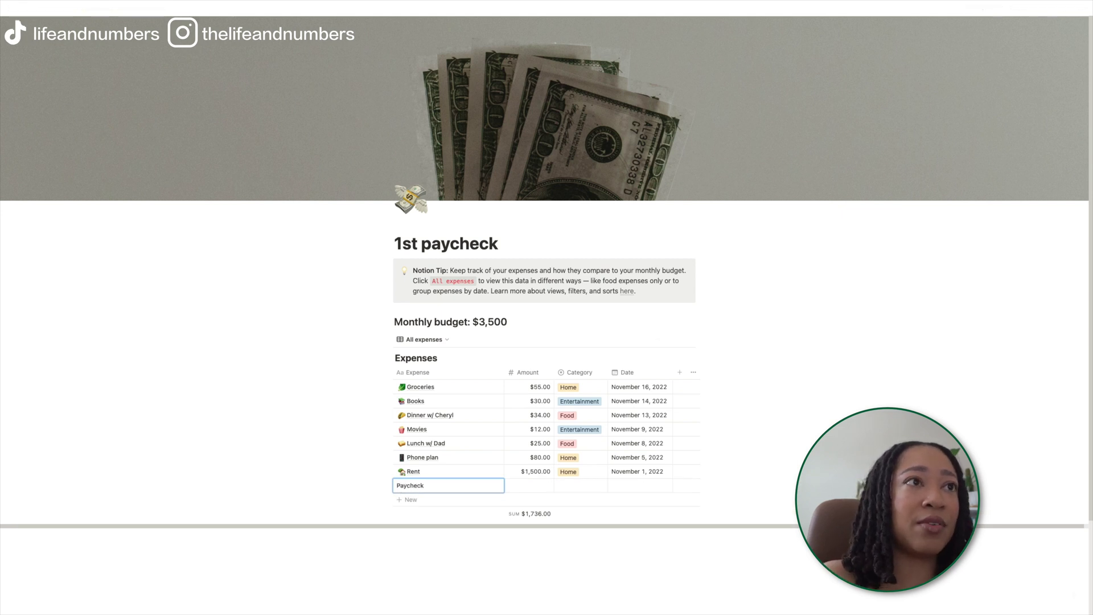
{"action": "left_click", "coordinate": [530, 486]}
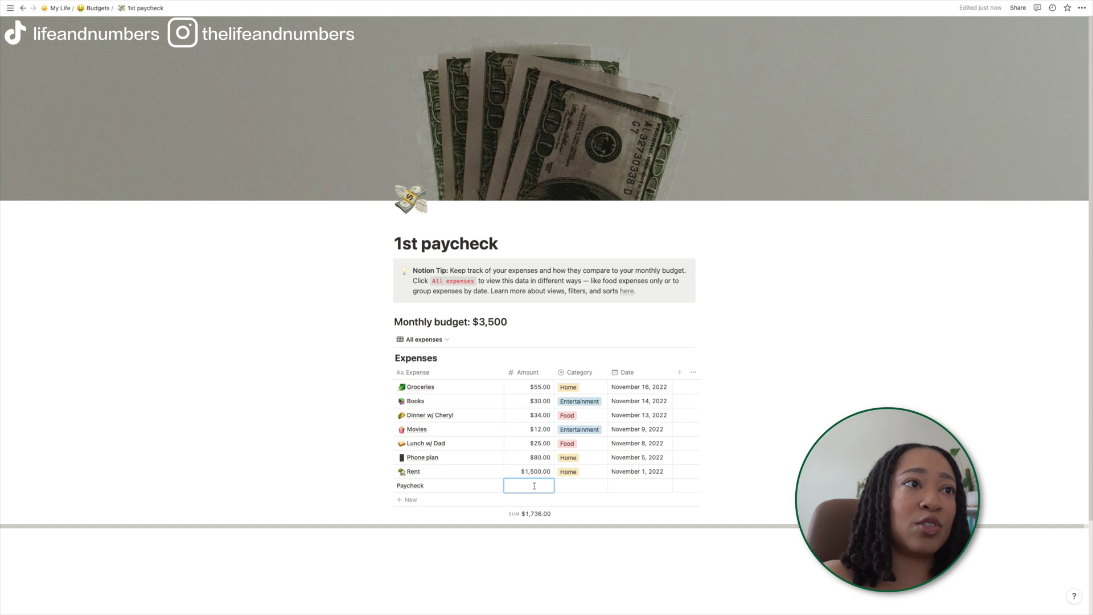
{"action": "type", "text": "3,50"}
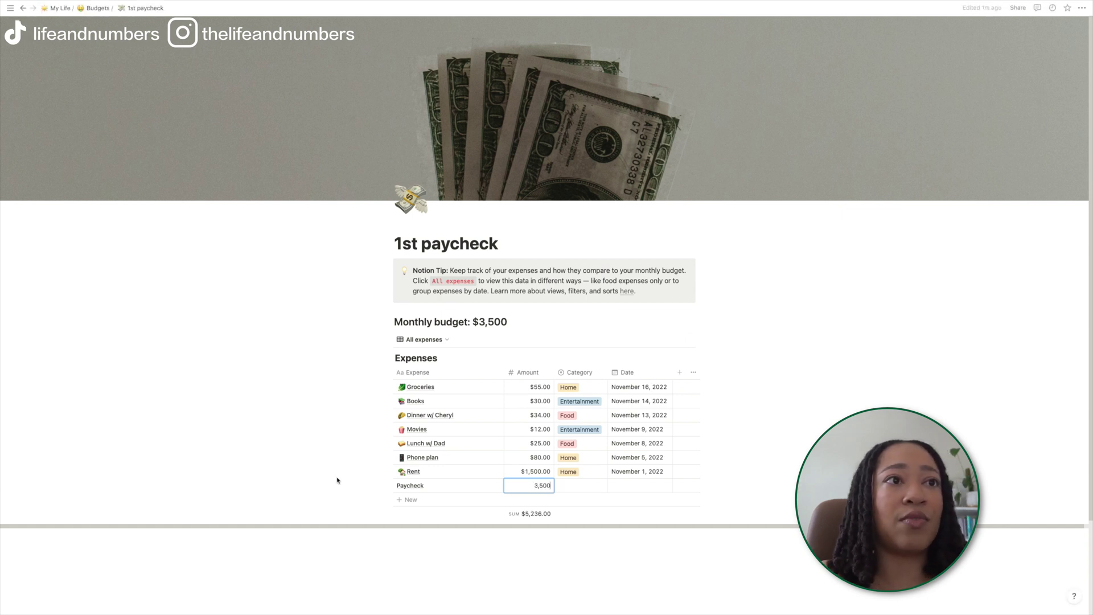
{"action": "key", "text": "Return"}
{"action": "left_click_drag", "start_coordinate": [389, 478], "coordinate": [389, 385]}
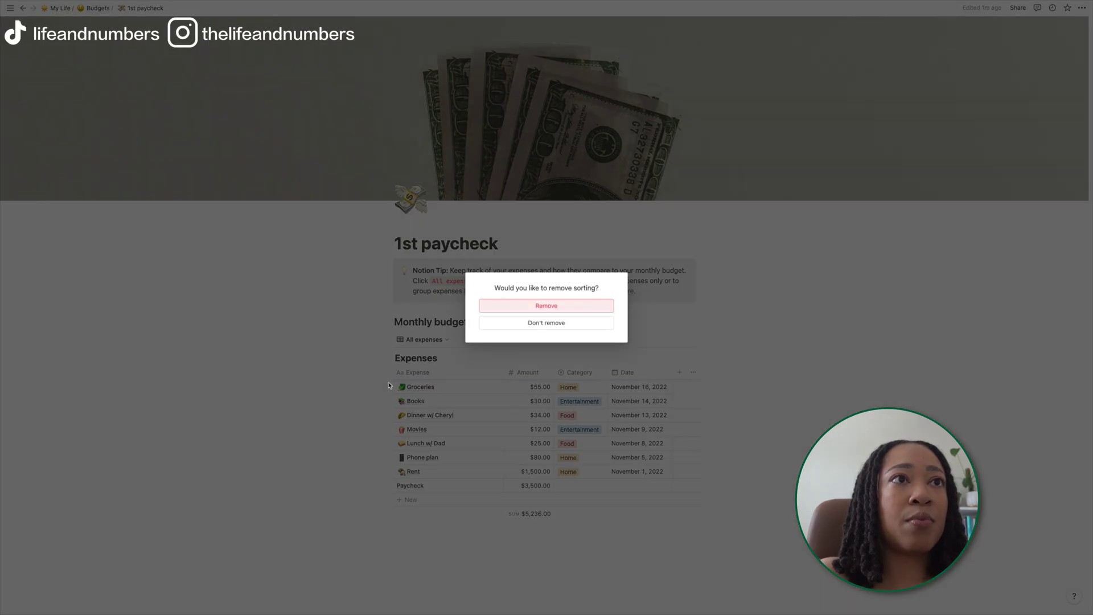
{"action": "left_click", "coordinate": [546, 308]}
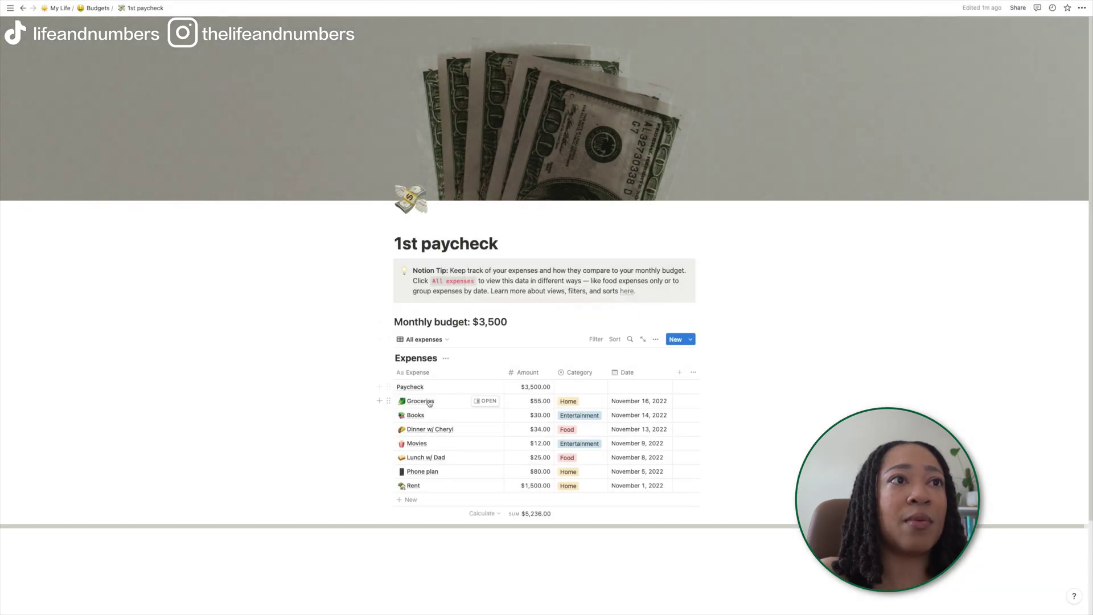
- Assign the Paycheck row a new "Income" category and color that option green
{"action": "left_click", "coordinate": [580, 389]}
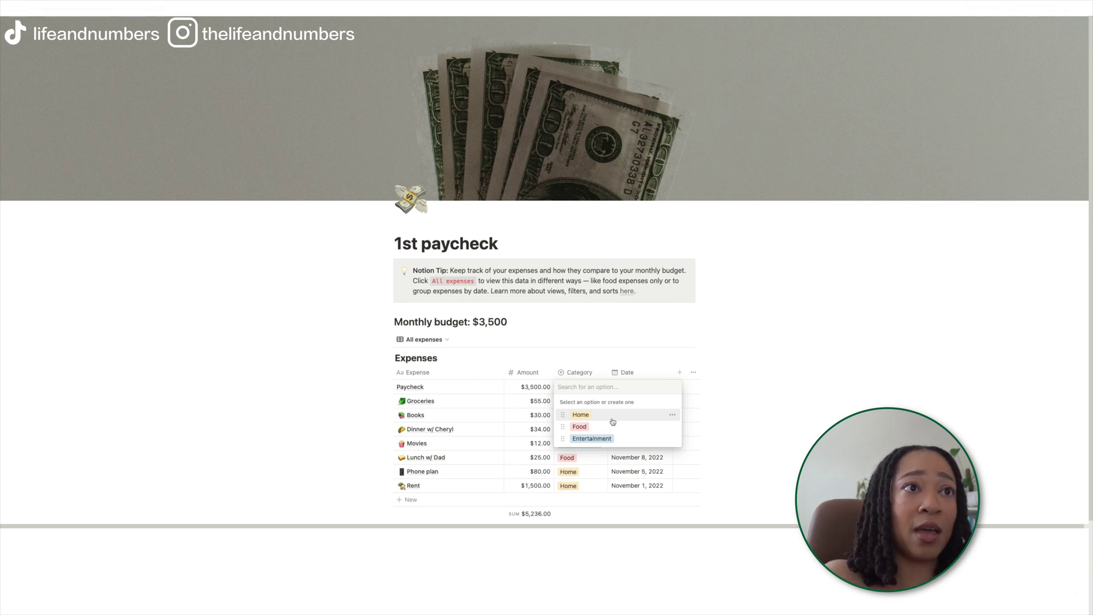
{"action": "type", "text": "Incomed"}
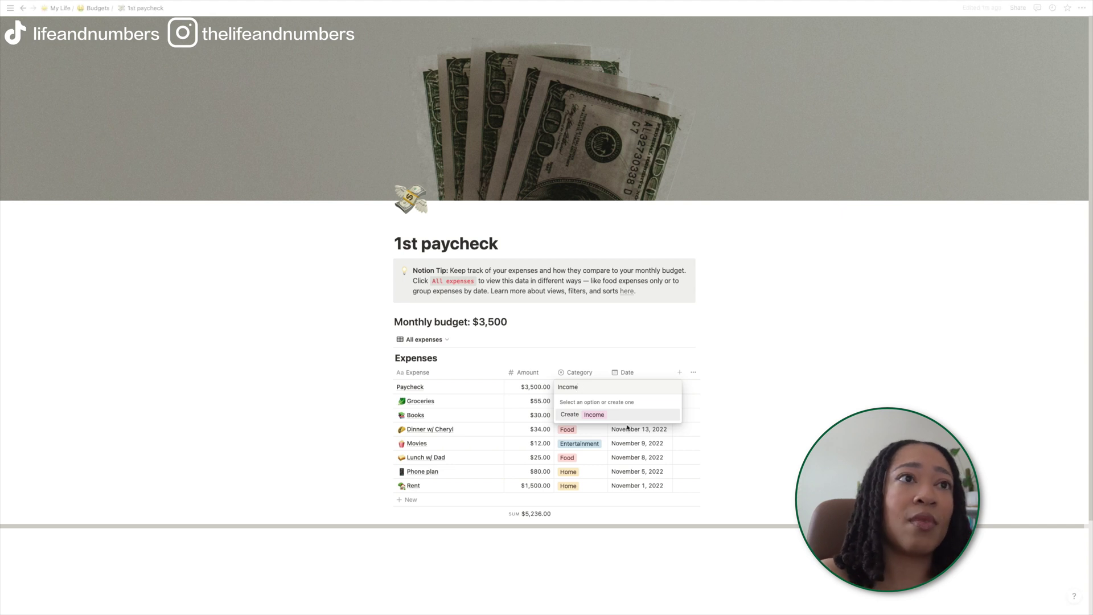
{"action": "key", "text": "Return"}
{"action": "left_click", "coordinate": [573, 389]}
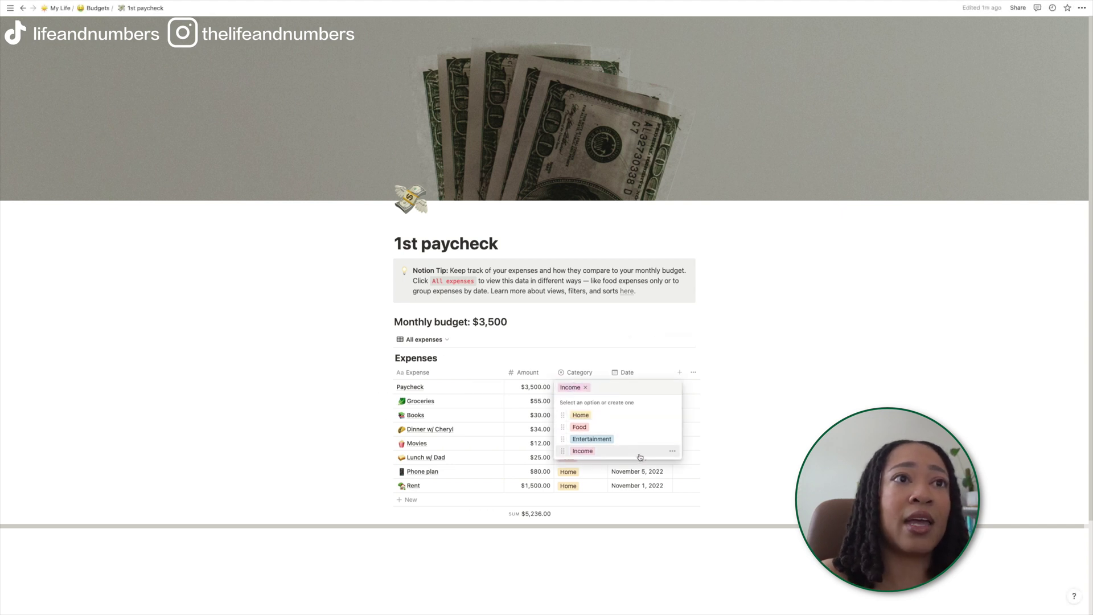
{"action": "left_click", "coordinate": [673, 451]}
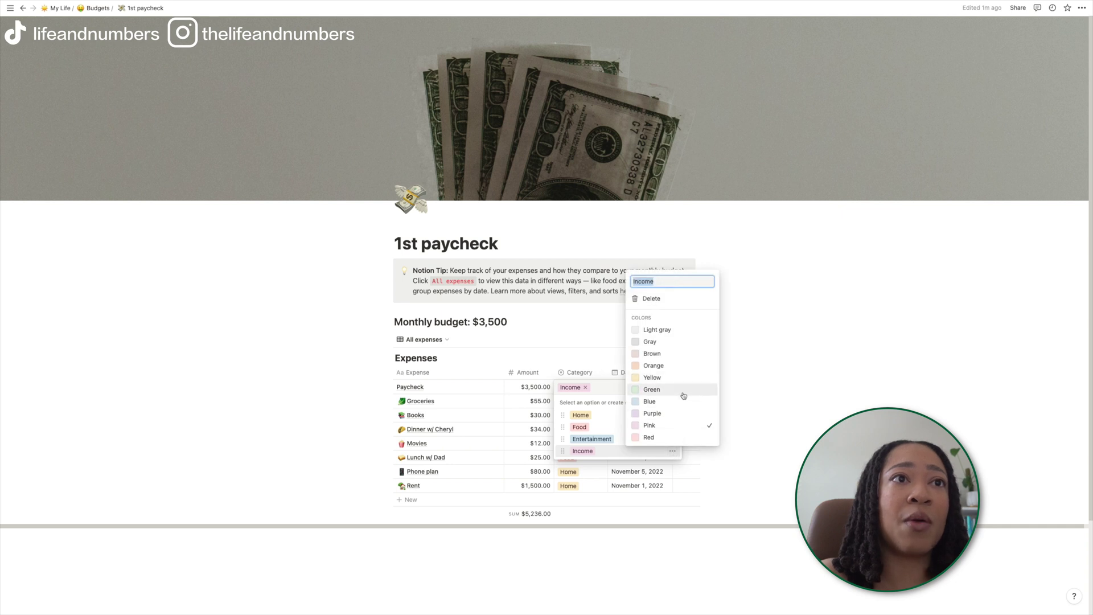
{"action": "left_click", "coordinate": [308, 472]}
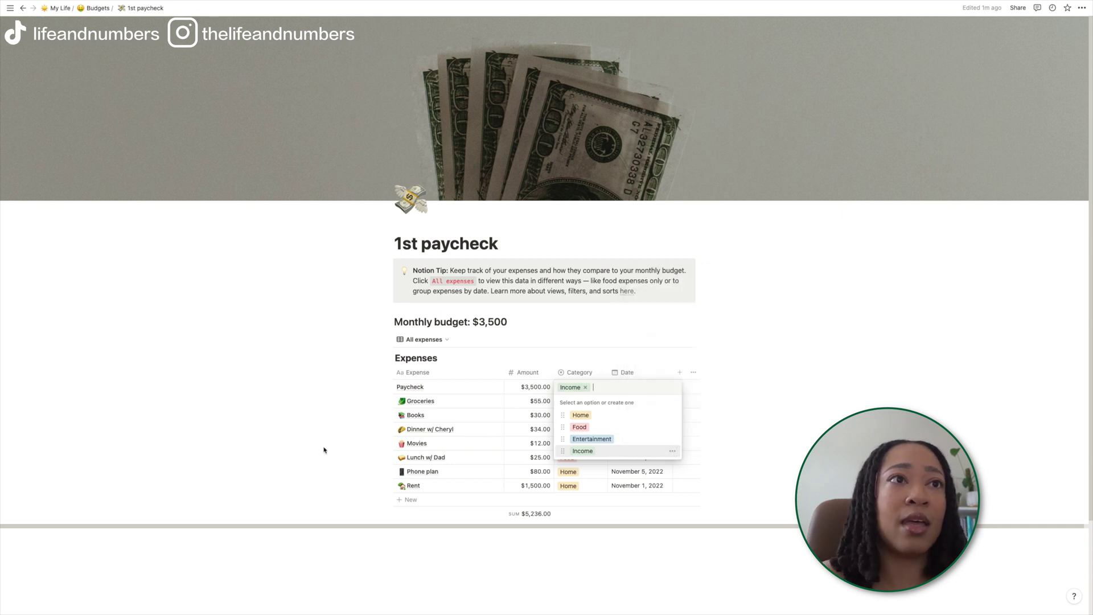
{"action": "left_click", "coordinate": [325, 445]}
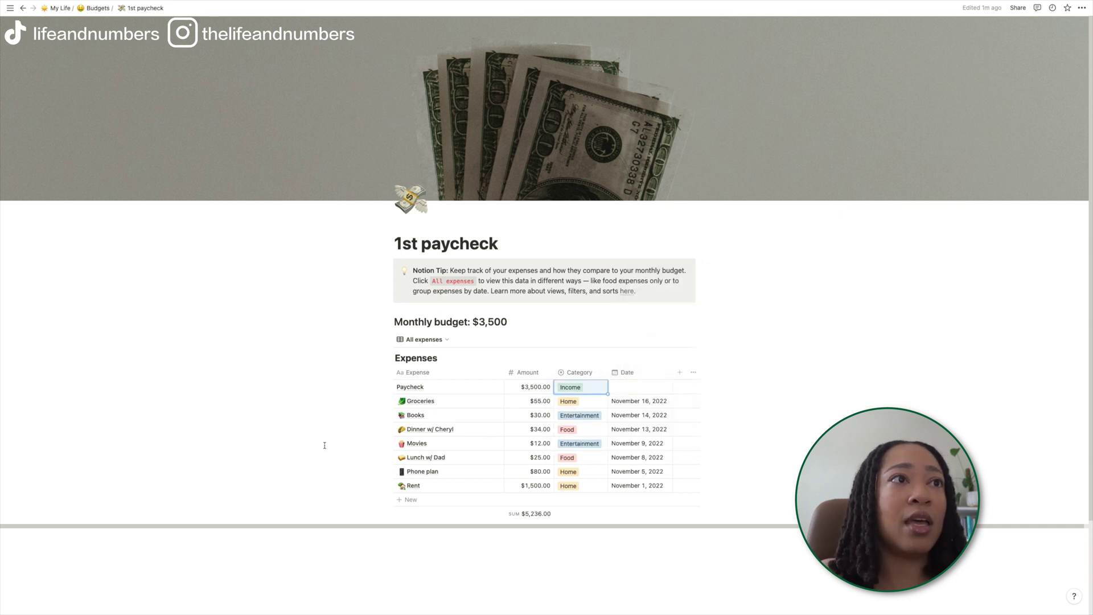
- Set the Paycheck row's date to January 2, 2023
{"action": "left_click", "coordinate": [634, 388]}
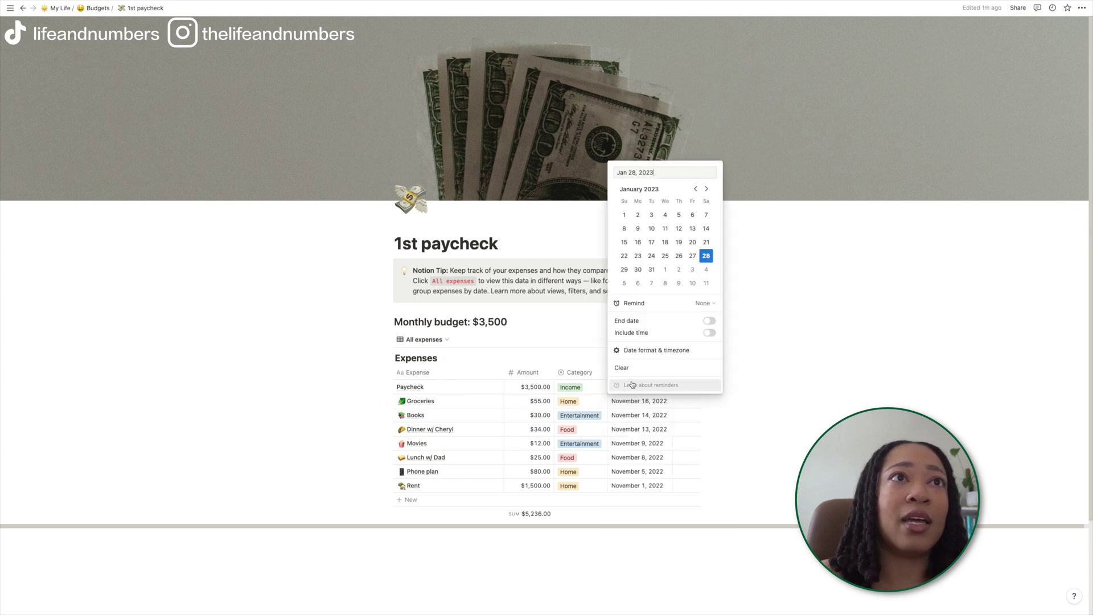
{"action": "left_click", "coordinate": [638, 215]}
{"action": "left_click", "coordinate": [766, 496]}
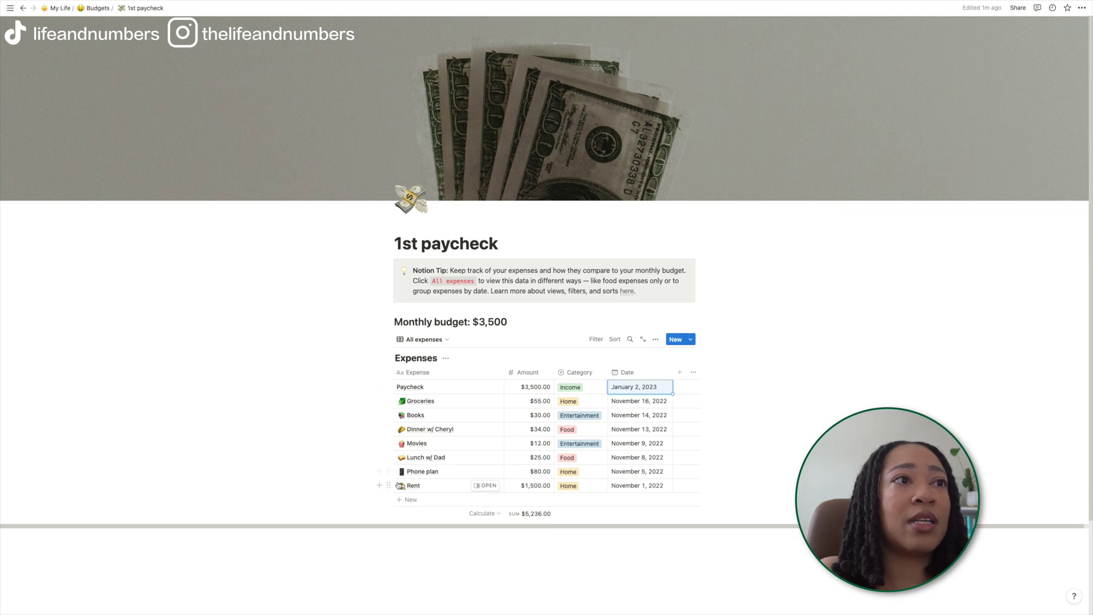
- Move the Rent row directly below Paycheck and set its date to January 1, 2023
{"action": "left_click_drag", "start_coordinate": [389, 485], "coordinate": [392, 394]}
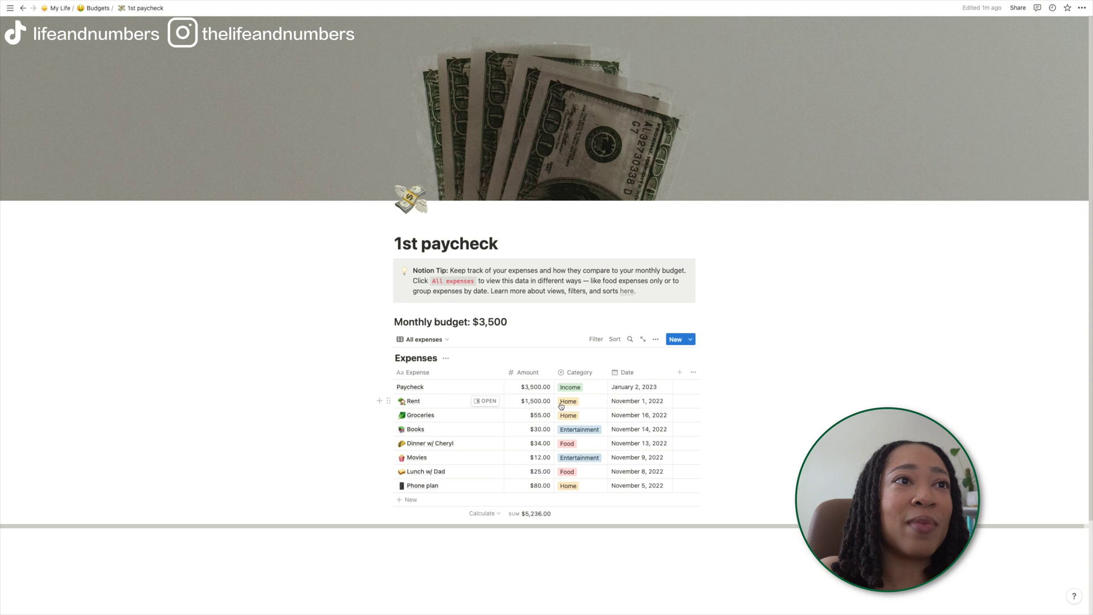
{"action": "left_click", "coordinate": [643, 399]}
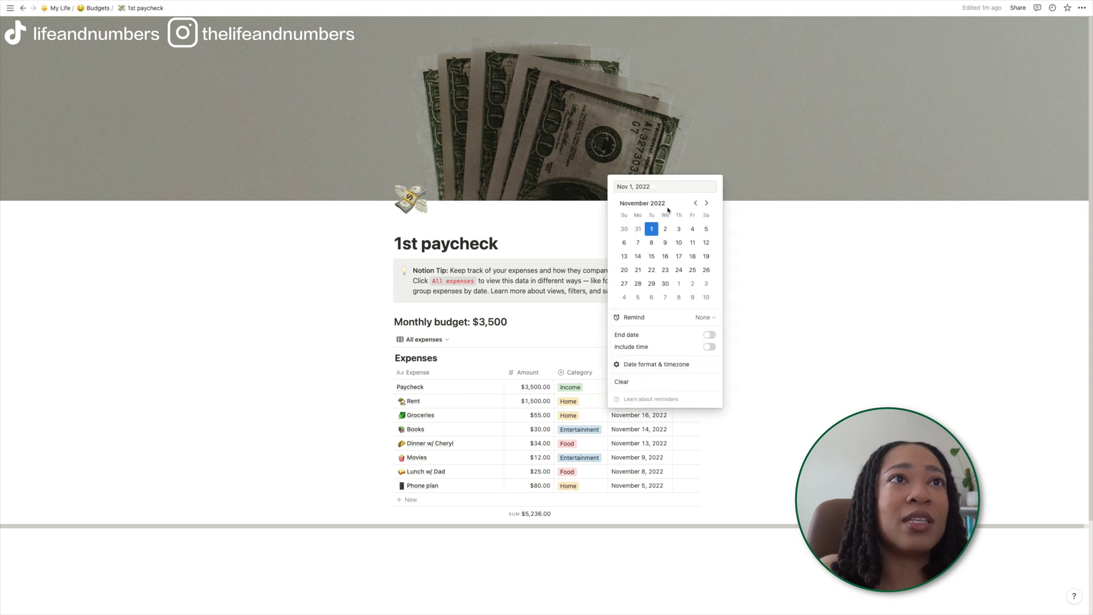
{"action": "left_click", "coordinate": [706, 203]}
{"action": "left_click", "coordinate": [706, 204]}
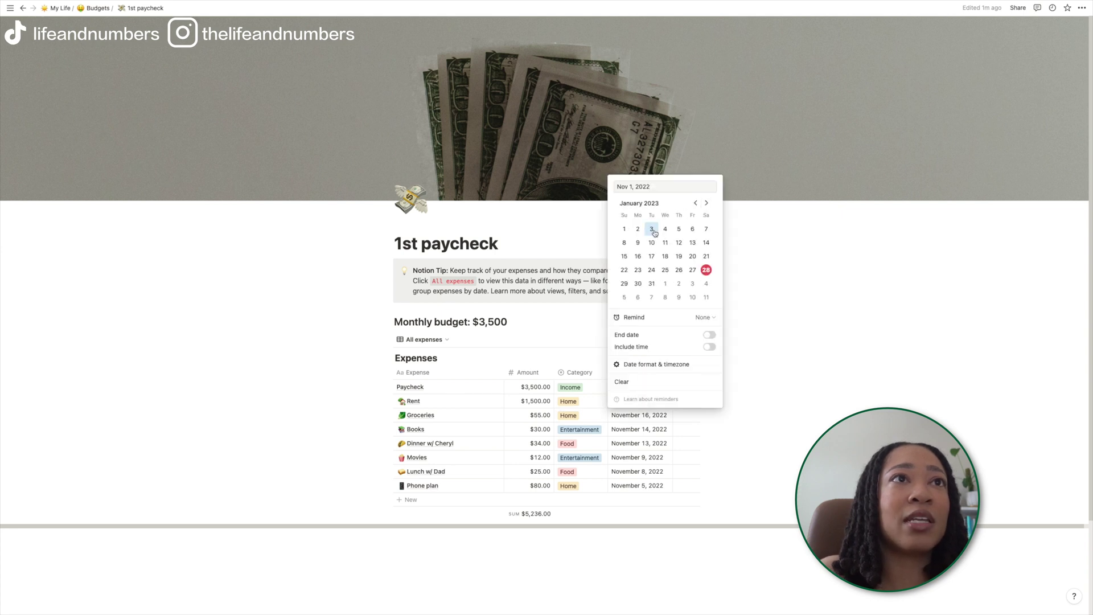
{"action": "left_click", "coordinate": [625, 231]}
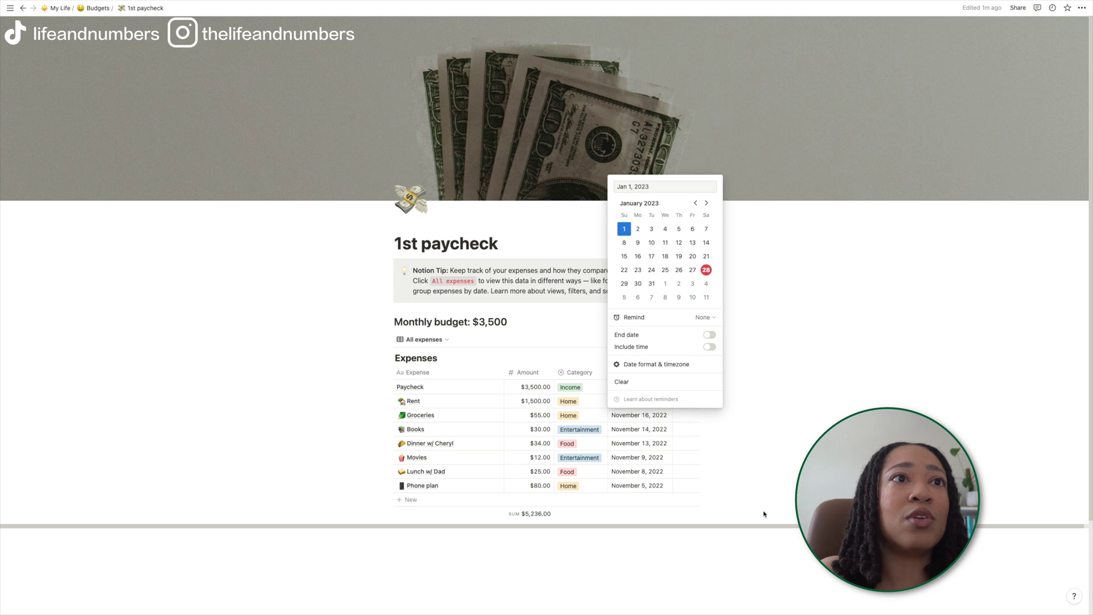
{"action": "left_click", "coordinate": [661, 545]}
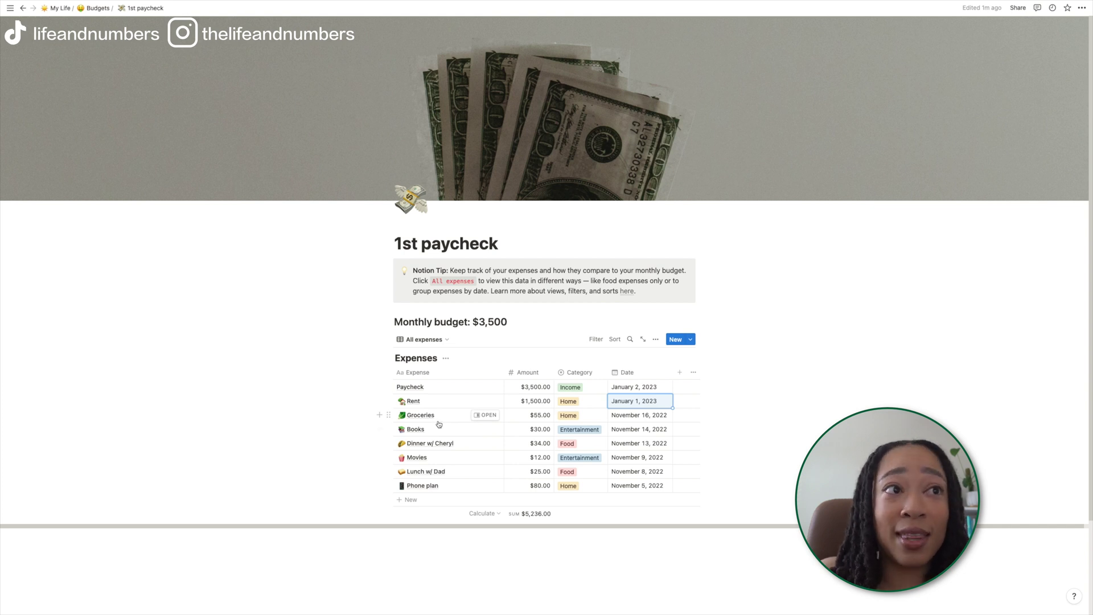
- Set the Groceries amount to $200
{"action": "left_click", "coordinate": [540, 416]}
{"action": "double_click", "coordinate": [539, 416]}
{"action": "type", "text": "200"}
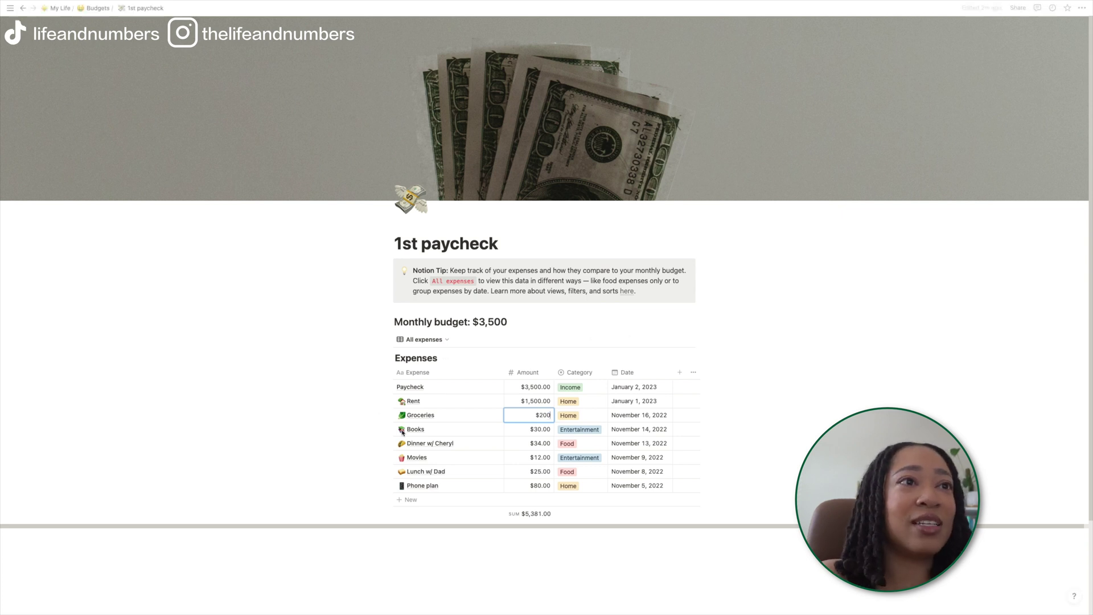
{"action": "key", "text": "Return"}
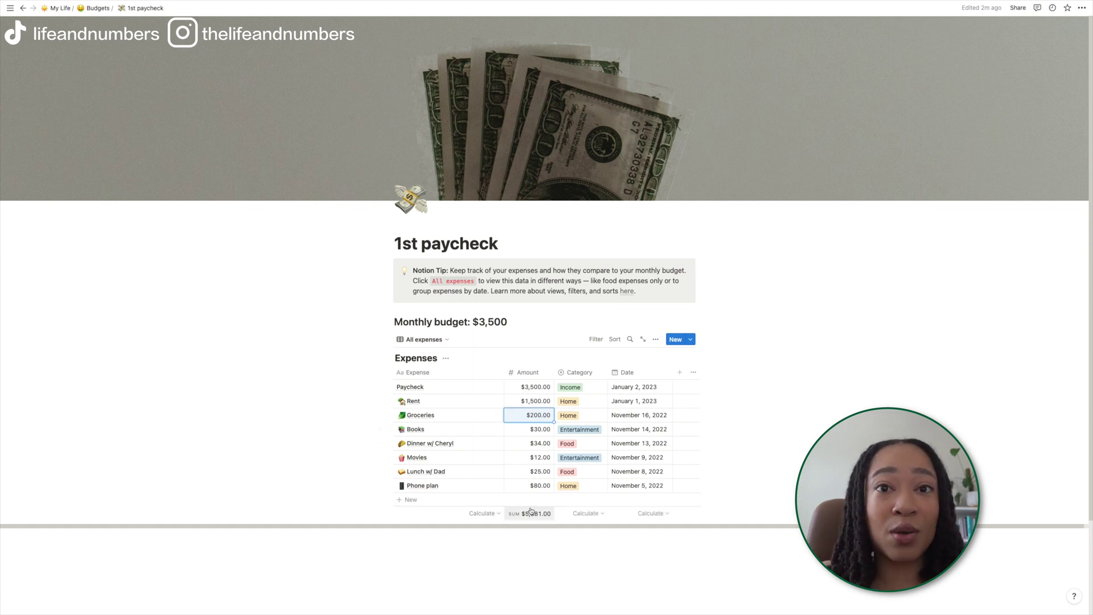
- Make the Rent, Groceries and Books amounts negative: -$1,500, -$200 and -$30
{"action": "left_click", "coordinate": [523, 401]}
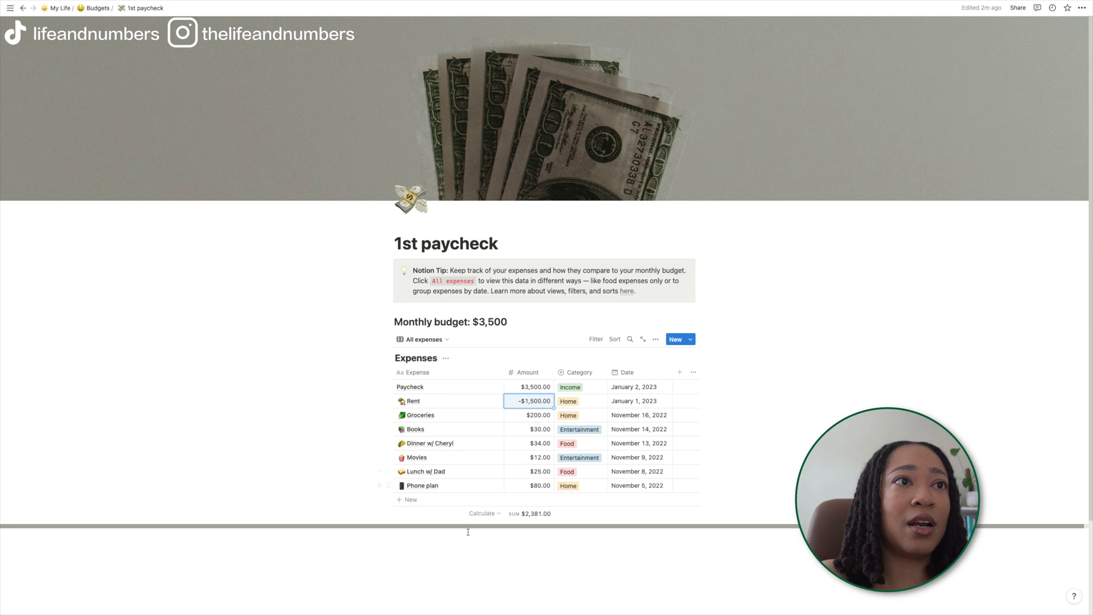
{"action": "left_click", "coordinate": [519, 562]}
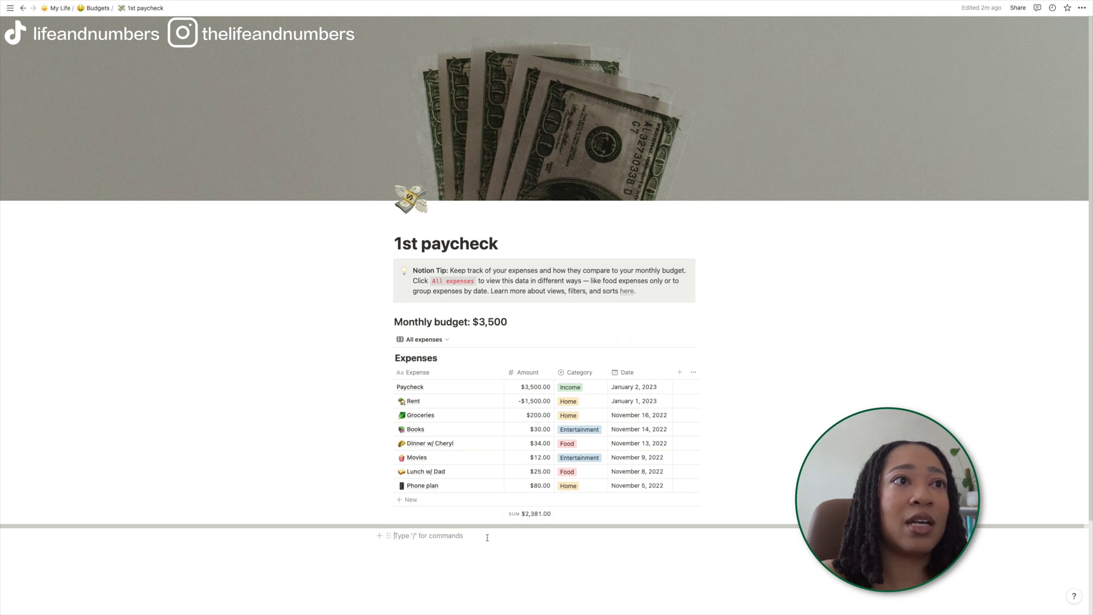
{"action": "left_click", "coordinate": [528, 416]}
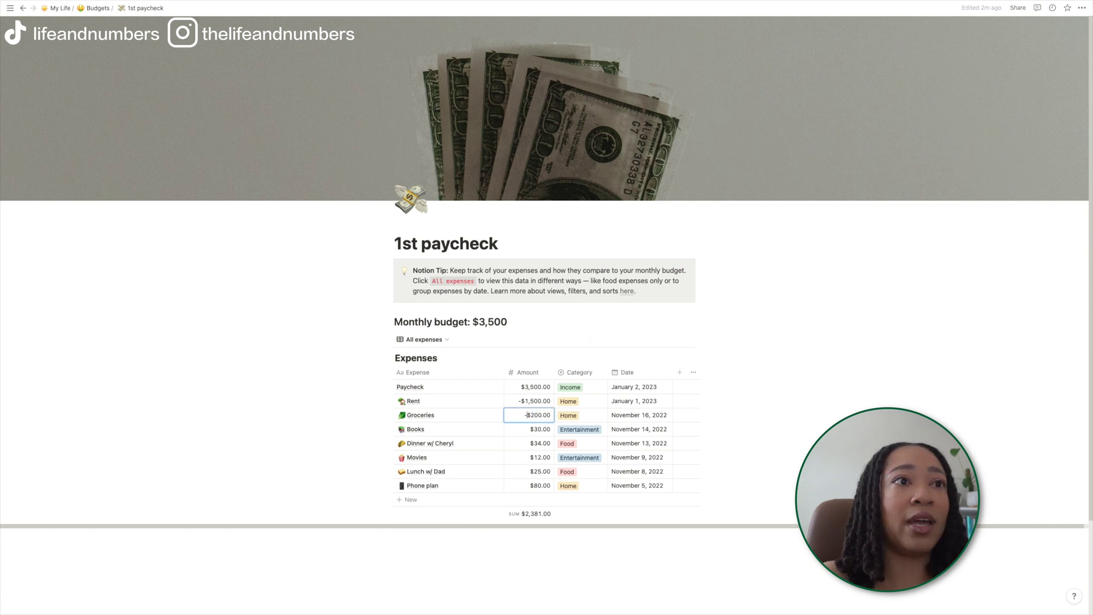
{"action": "type", "text": "-200"}
{"action": "key", "text": "Return"}
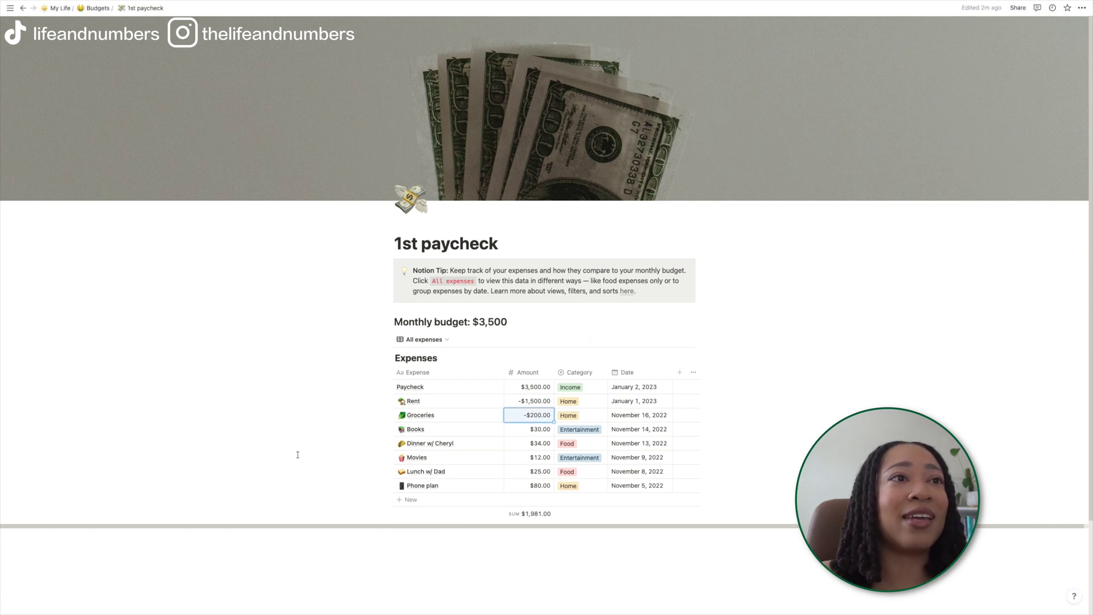
{"action": "left_click", "coordinate": [325, 433]}
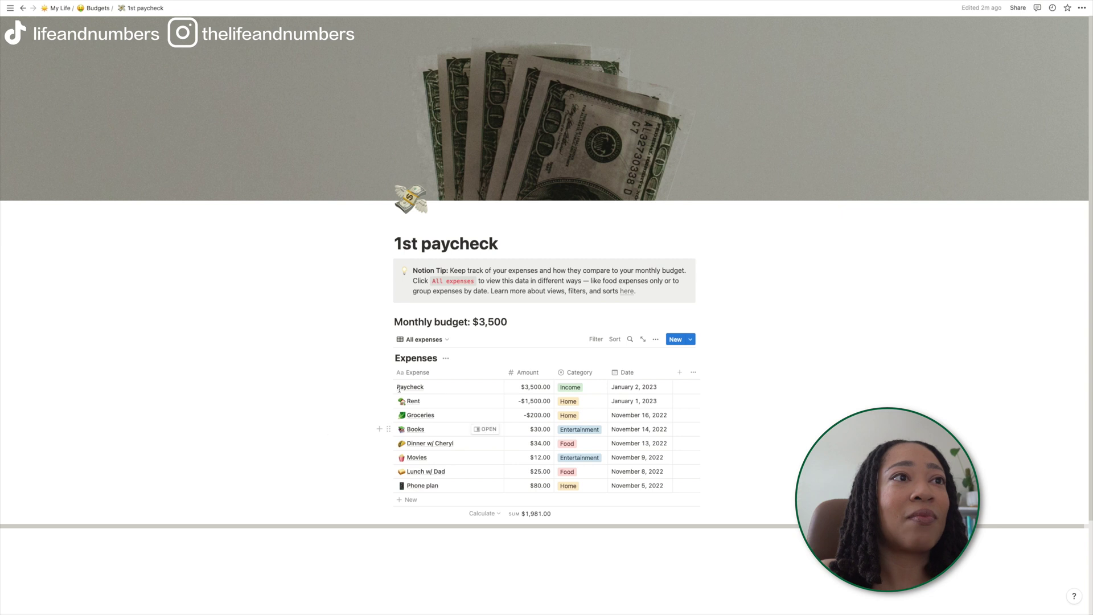
{"action": "left_click", "coordinate": [529, 433]}
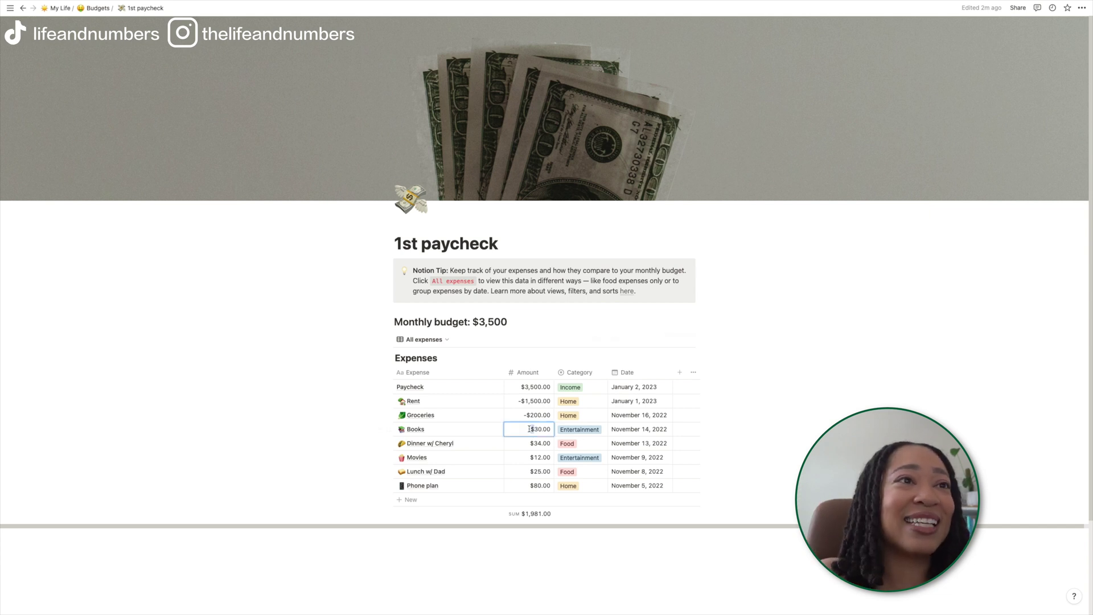
{"action": "type", "text": "-"}
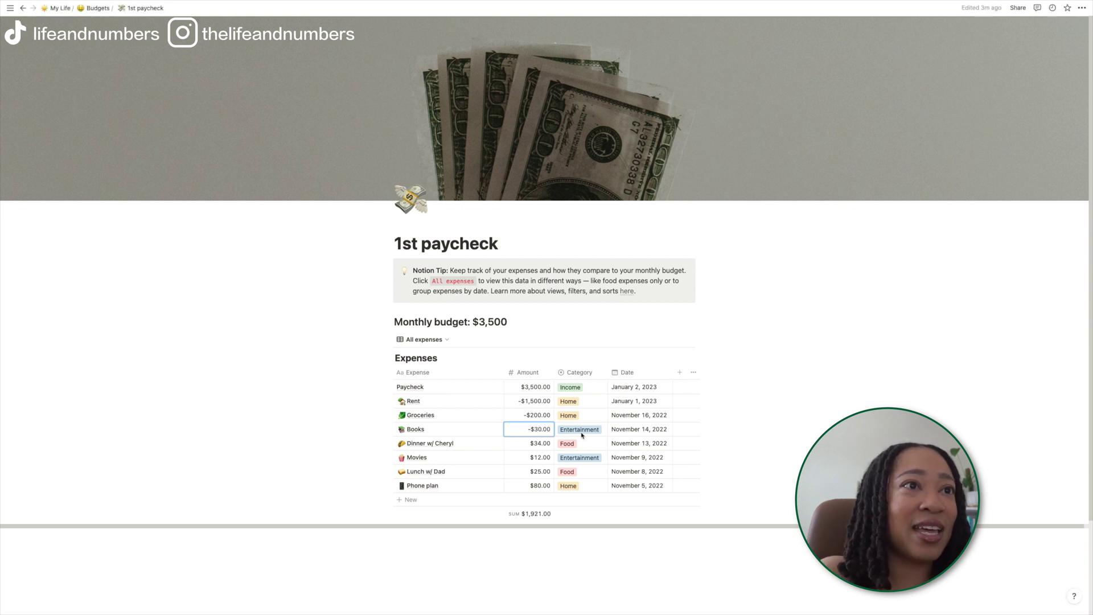
- Change the Groceries row's category to Food
{"action": "left_click", "coordinate": [581, 420]}
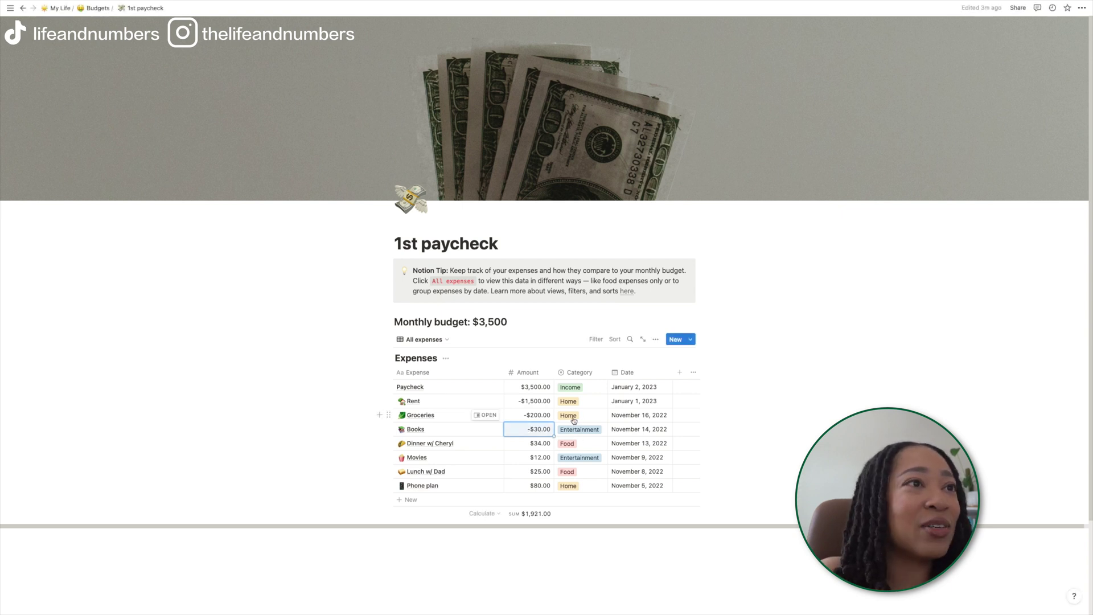
{"action": "left_click", "coordinate": [581, 420]}
{"action": "left_click", "coordinate": [585, 459]}
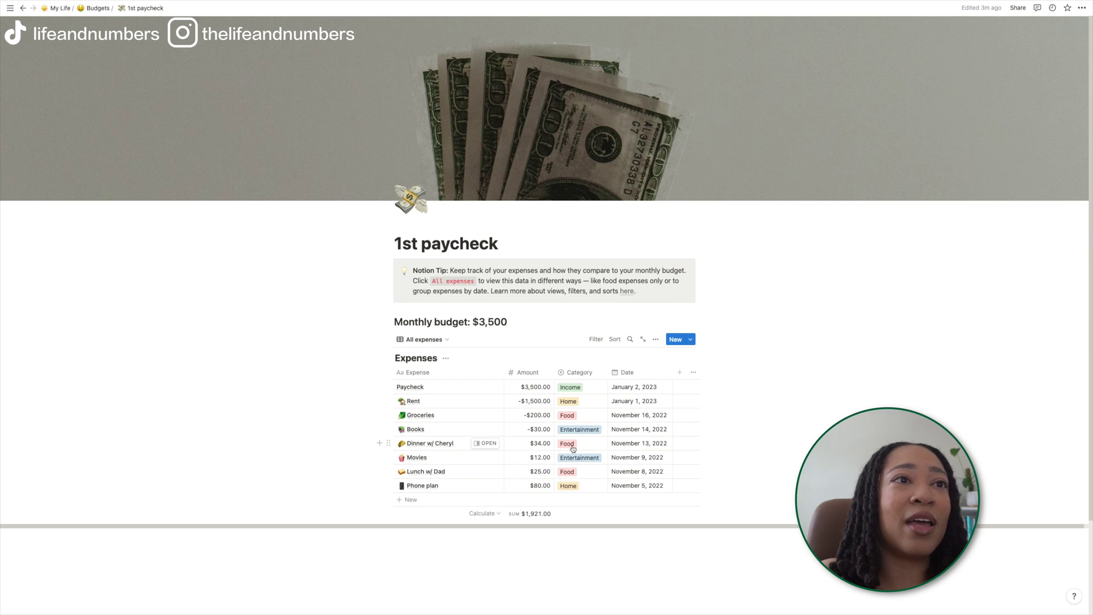
- Make the Dinner, Movies, Lunch and Phone plan amounts negative: -$34, -$12, -$25 and -$80
{"action": "left_click", "coordinate": [531, 443]}
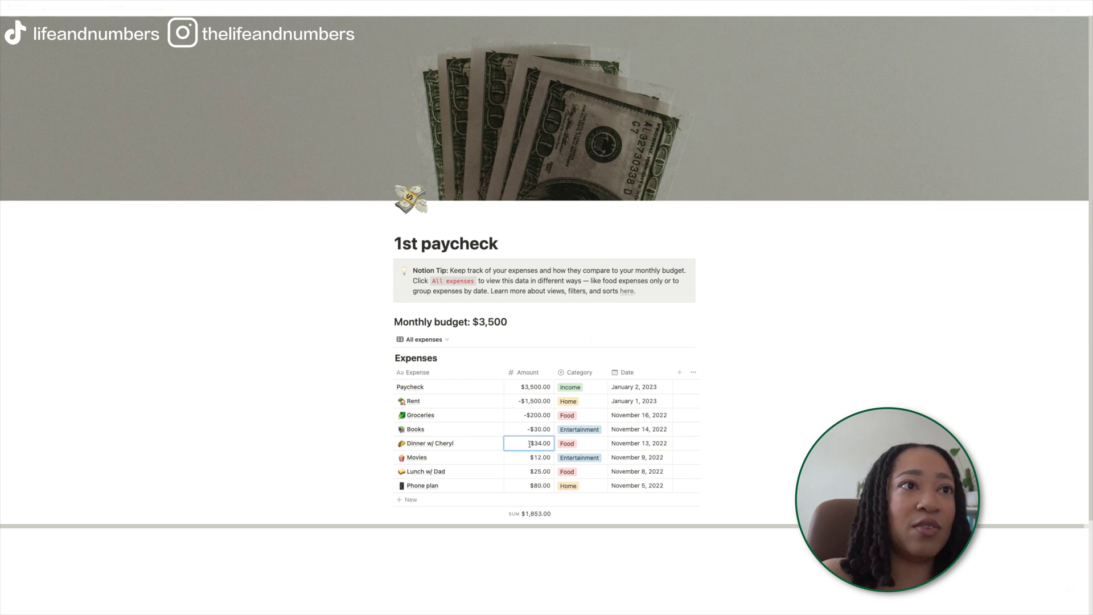
{"action": "left_click", "coordinate": [528, 459]}
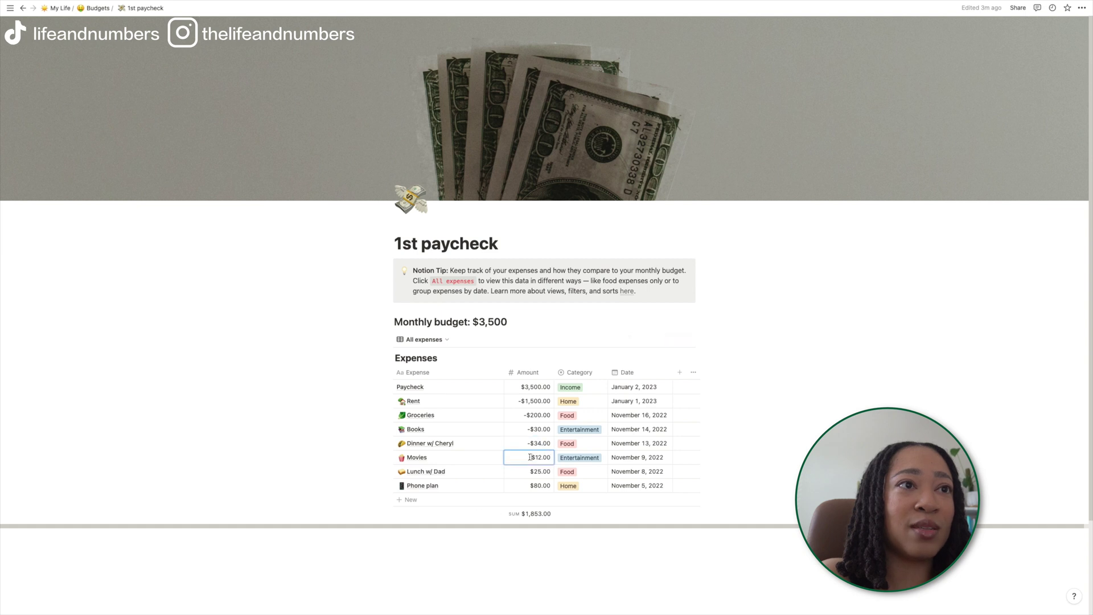
{"action": "type", "text": "-"}
{"action": "left_click", "coordinate": [530, 470]}
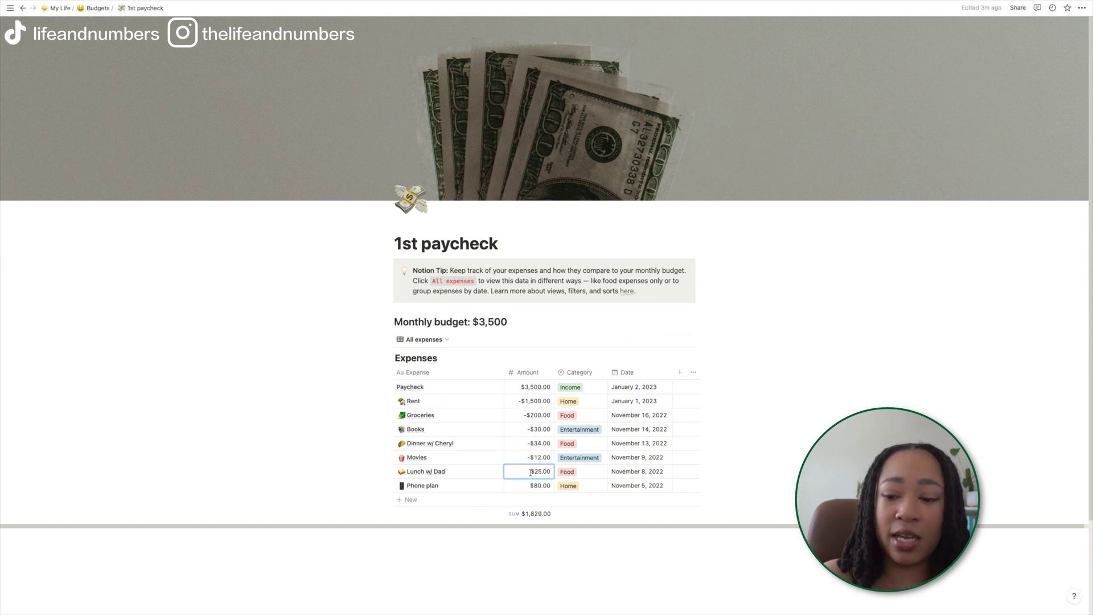
{"action": "type", "text": "-"}
{"action": "left_click", "coordinate": [527, 484]}
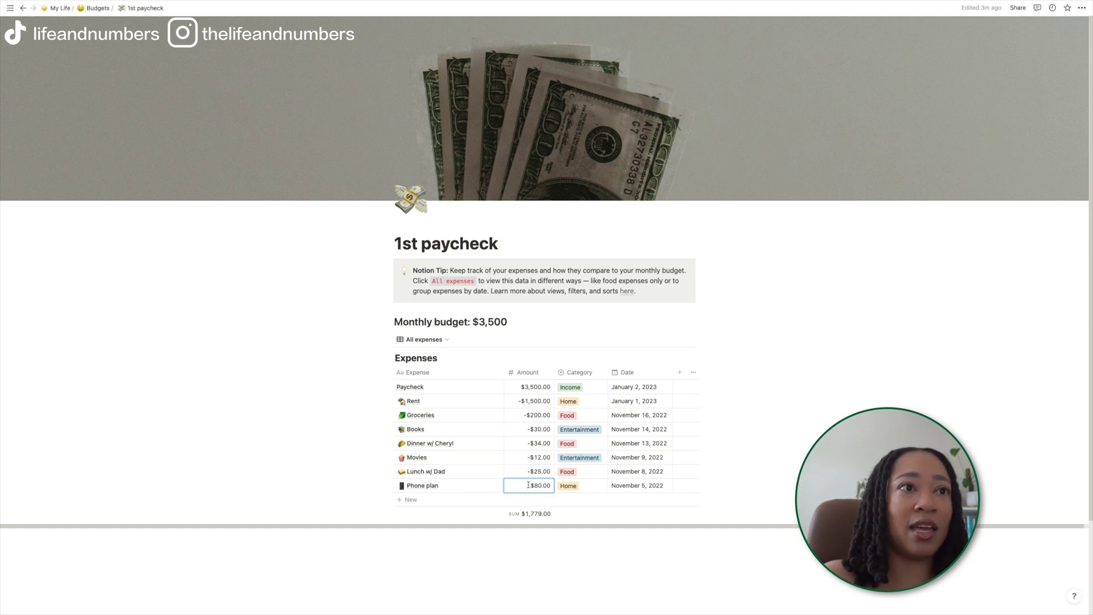
{"action": "type", "text": "-"}
{"action": "key", "text": "Escape"}
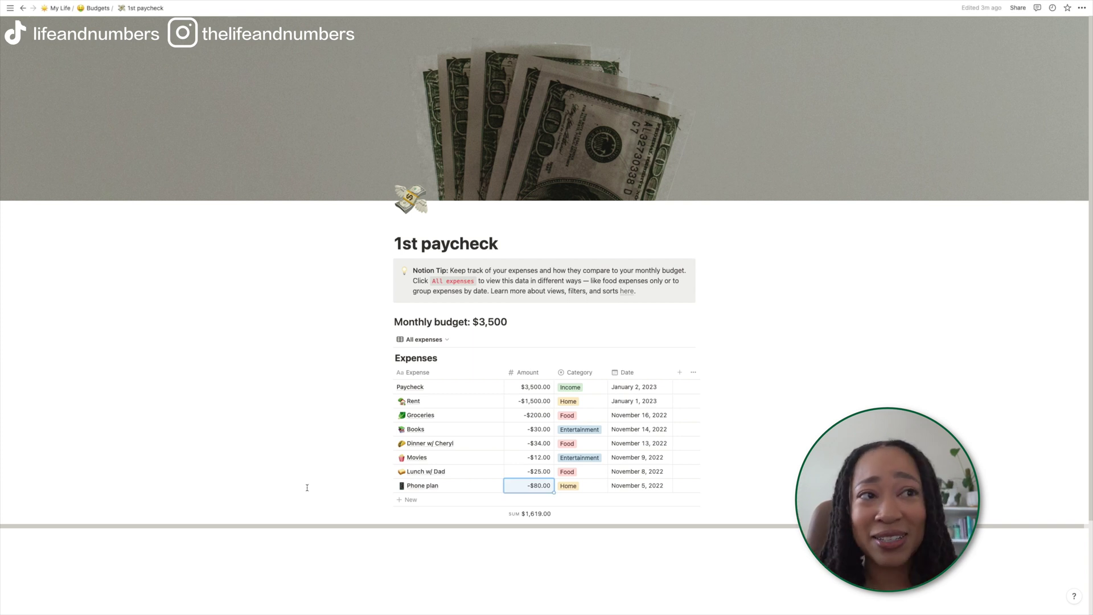
{"action": "left_click", "coordinate": [306, 487]}
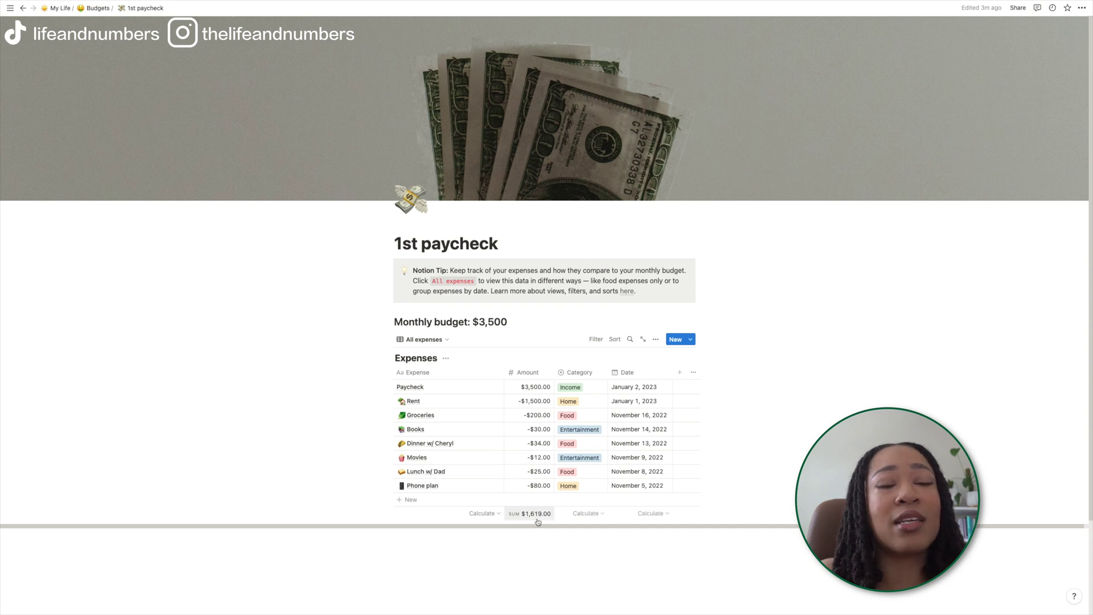
- Set the dates of the Groceries and Books rows to January 4, 2023
{"action": "left_click", "coordinate": [663, 415]}
{"action": "left_click", "coordinate": [707, 217]}
{"action": "left_click", "coordinate": [707, 217]}
{"action": "left_click", "coordinate": [665, 243]}
{"action": "left_click", "coordinate": [767, 318]}
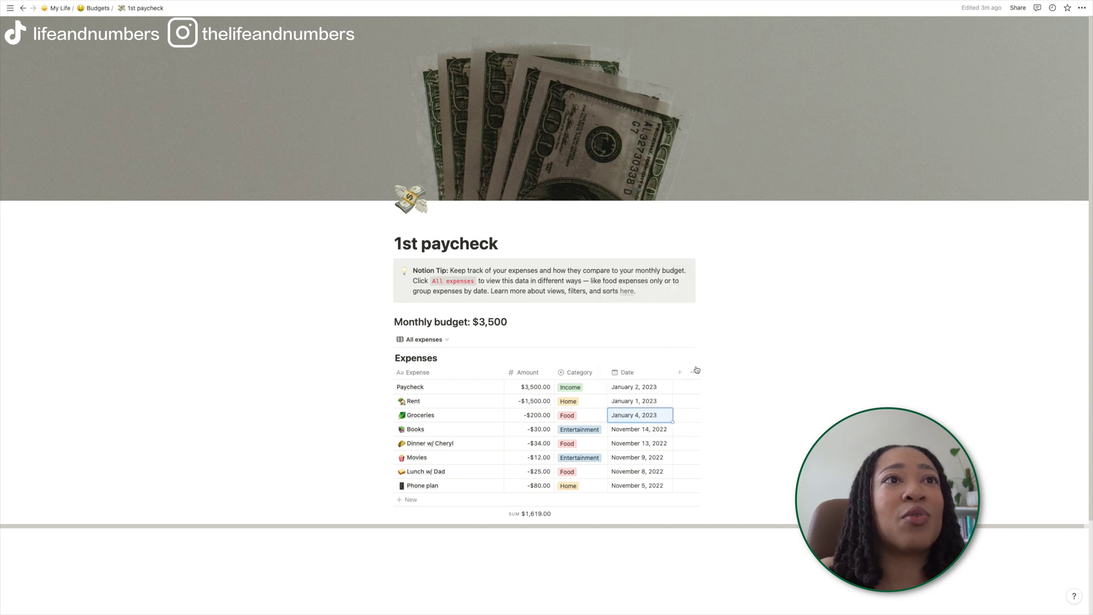
{"action": "left_click", "coordinate": [629, 429]}
{"action": "left_click", "coordinate": [706, 230]}
{"action": "left_click", "coordinate": [706, 230]}
{"action": "left_click", "coordinate": [665, 257]}
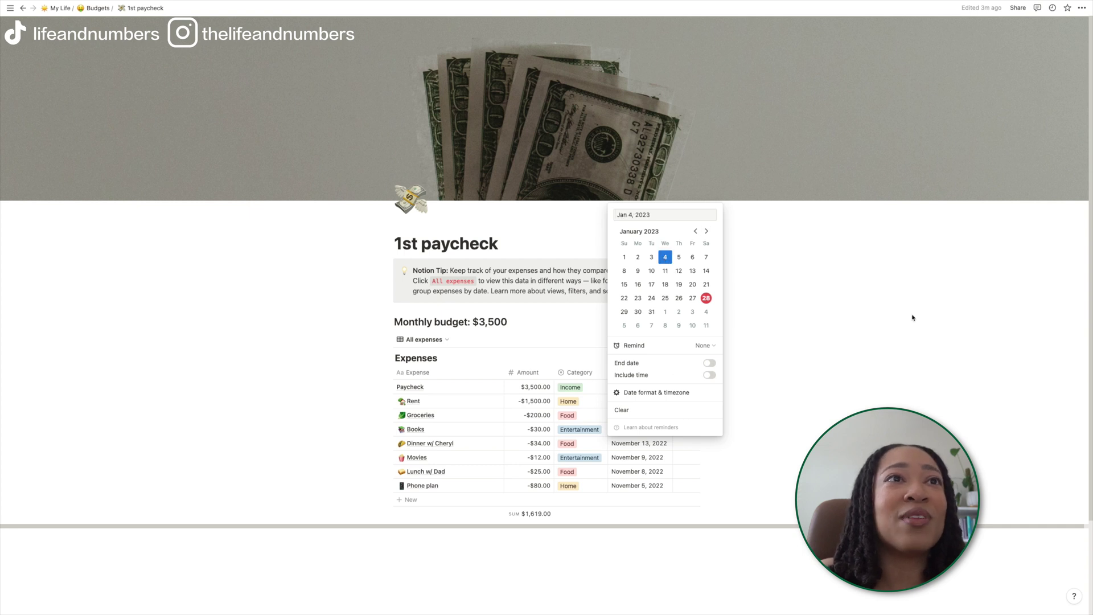
{"action": "left_click", "coordinate": [841, 330]}
- Set the Dinner row's date to January 10, 2023
{"action": "left_click", "coordinate": [651, 441]}
{"action": "left_click", "coordinate": [709, 245]}
{"action": "left_click", "coordinate": [709, 245]}
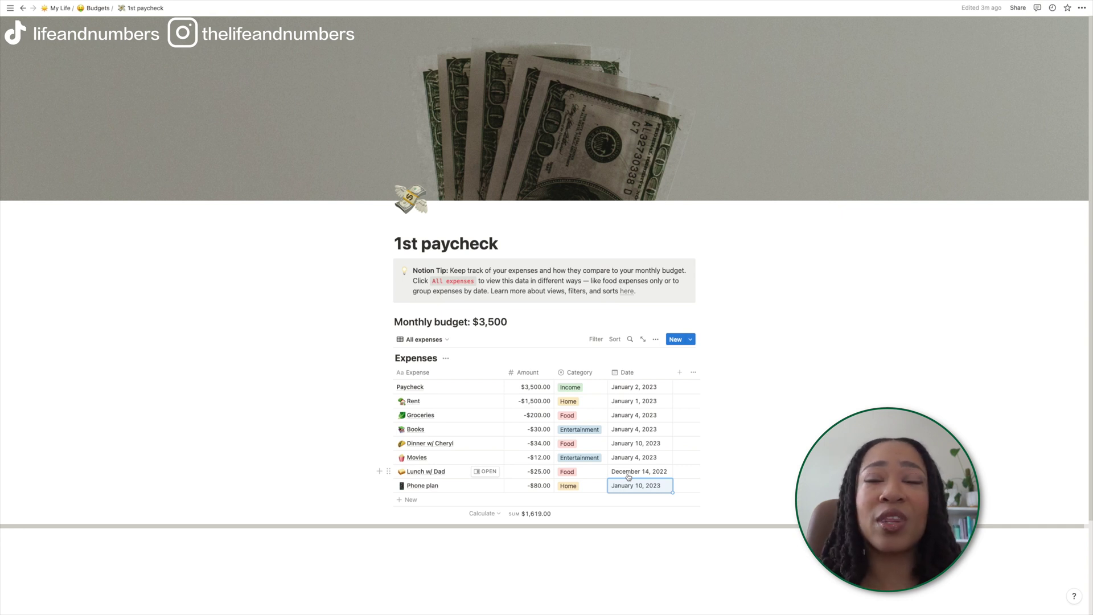
- Add a Credit card row at the end of the Expenses table with an amount of -$200
{"action": "left_click", "coordinate": [410, 499]}
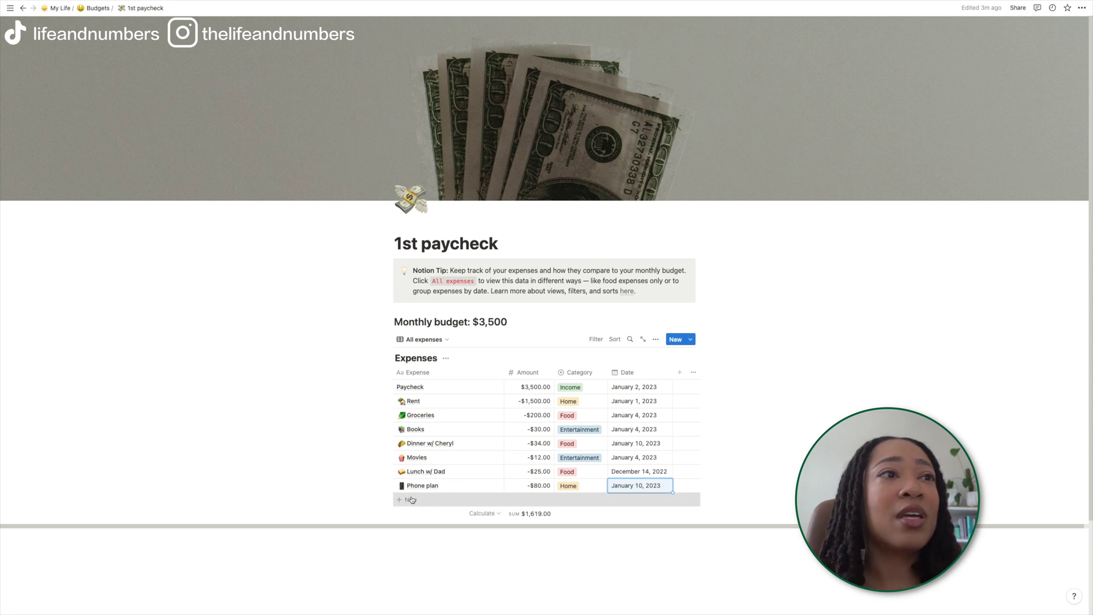
{"action": "type", "text": "C"}
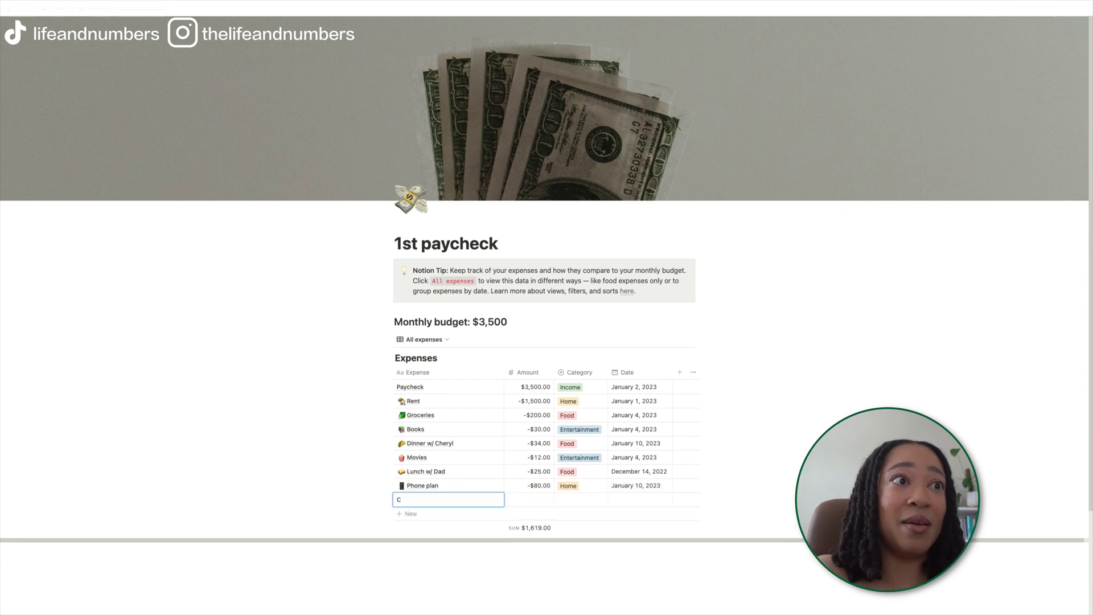
{"action": "type", "text": "redit card"}
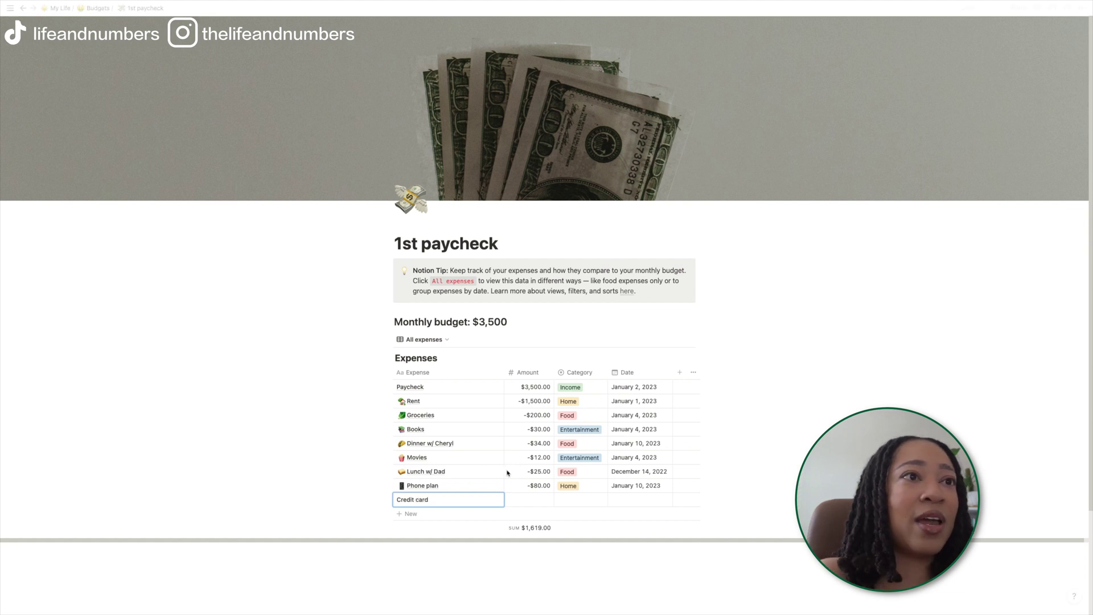
{"action": "left_click", "coordinate": [542, 500]}
{"action": "type", "text": "-2"}
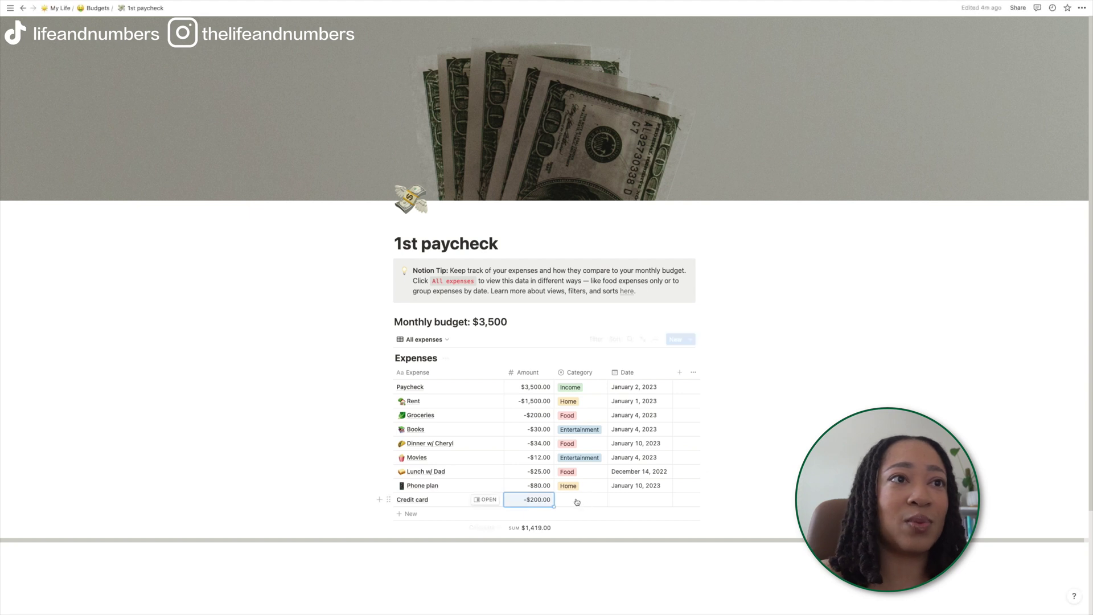
- Create a new category option named Debt and assign it to the Credit card row, keeping its default color
{"action": "left_click", "coordinate": [575, 500]}
{"action": "type", "text": "Debt"}
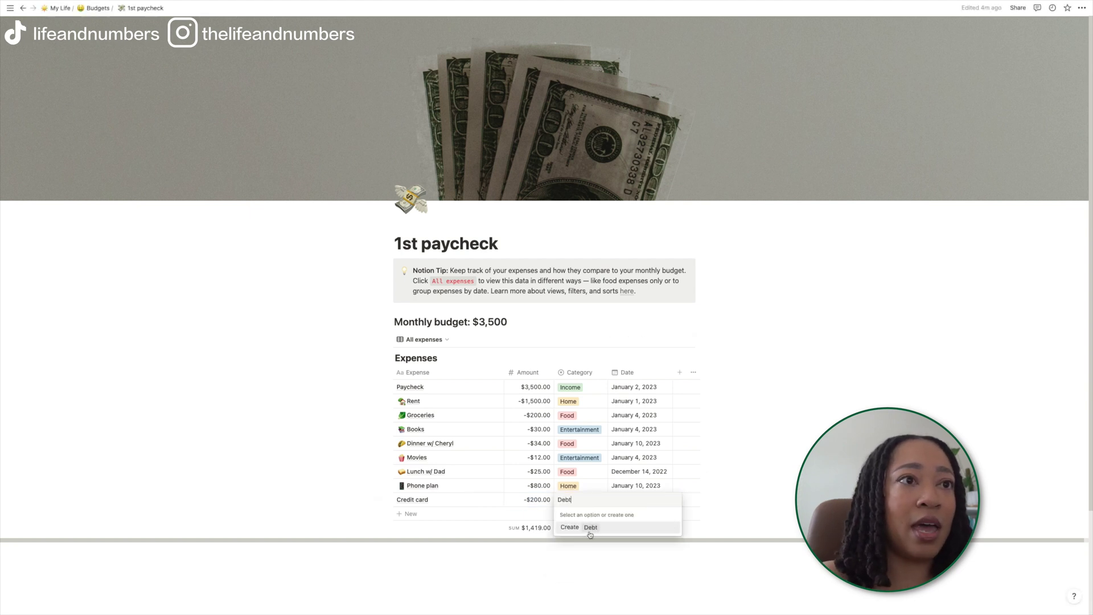
{"action": "left_click", "coordinate": [589, 527]}
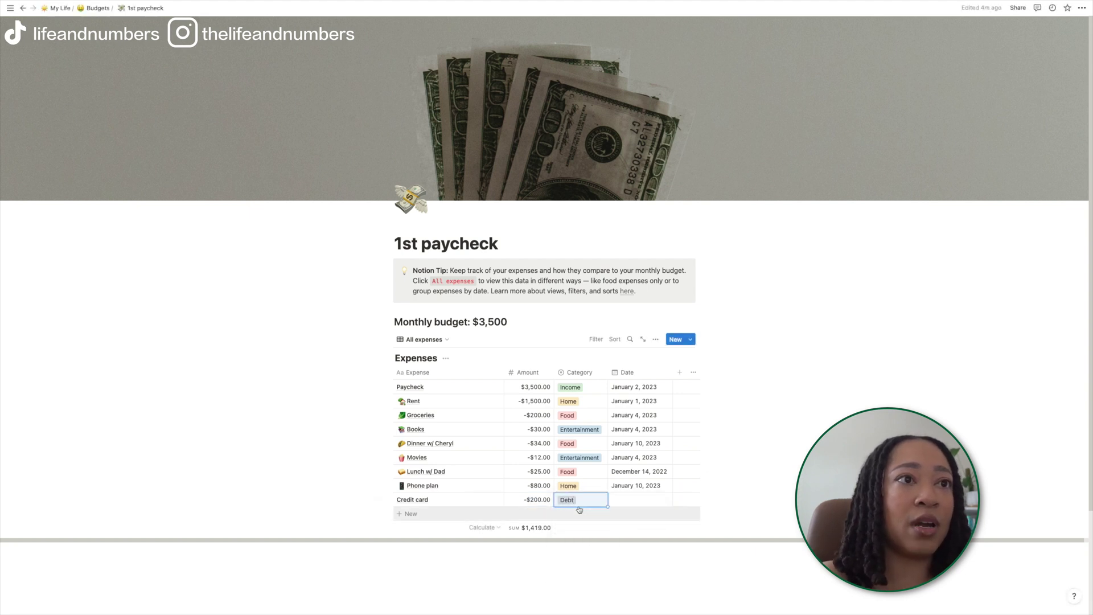
{"action": "left_click", "coordinate": [673, 577]}
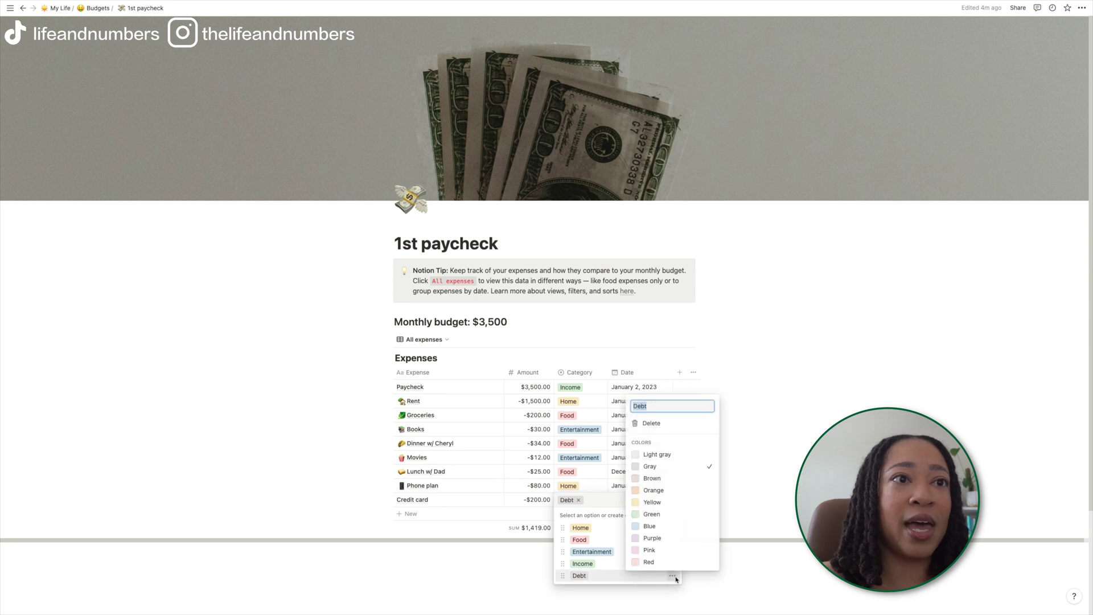
{"action": "left_click", "coordinate": [784, 519]}
{"action": "left_click", "coordinate": [784, 520]}
- Set the Credit card row's date to January 13, 2023
{"action": "left_click", "coordinate": [627, 500]}
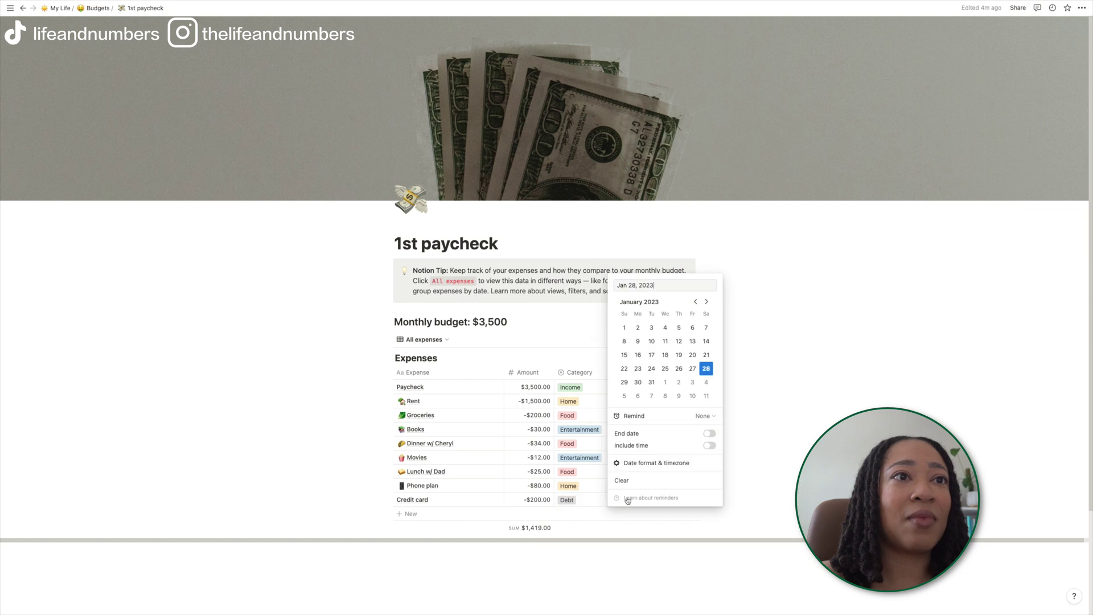
{"action": "left_click", "coordinate": [707, 301]}
{"action": "left_click", "coordinate": [696, 302]}
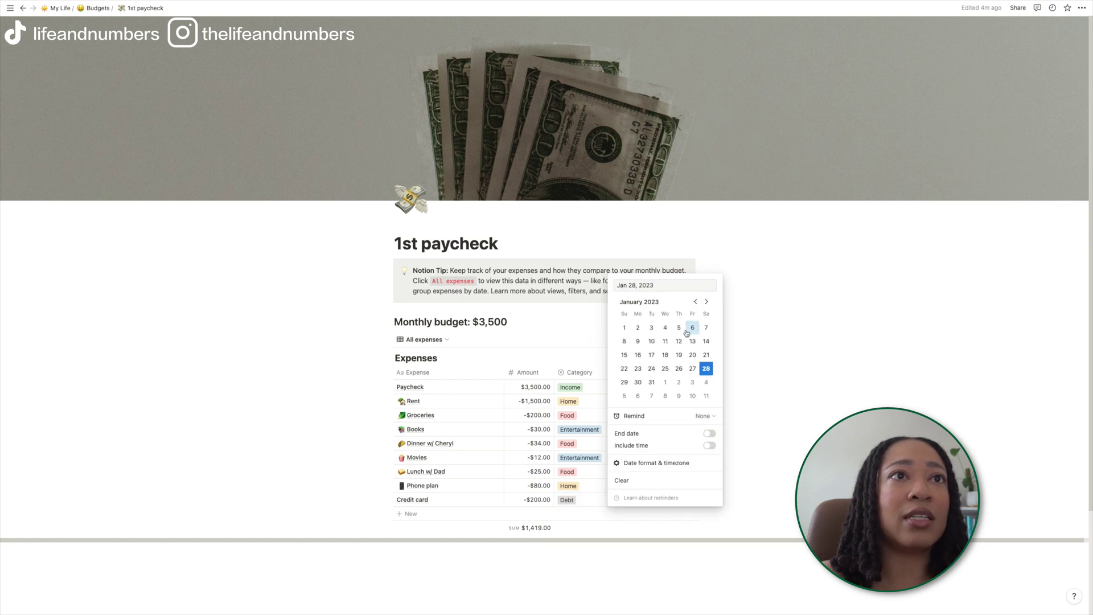
{"action": "left_click", "coordinate": [692, 341]}
{"action": "left_click", "coordinate": [771, 444]}
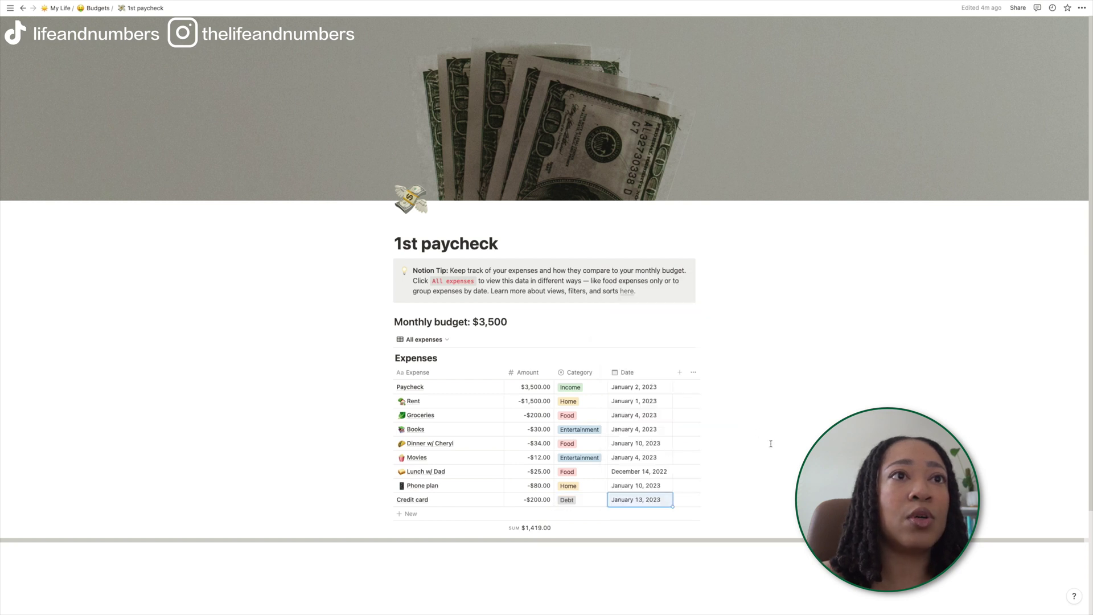
- Set the Lunch row's date to January 12, 2023
{"action": "left_click", "coordinate": [640, 477]}
{"action": "left_click", "coordinate": [707, 274]}
{"action": "left_click", "coordinate": [680, 314]}
{"action": "key", "text": "Escape"}
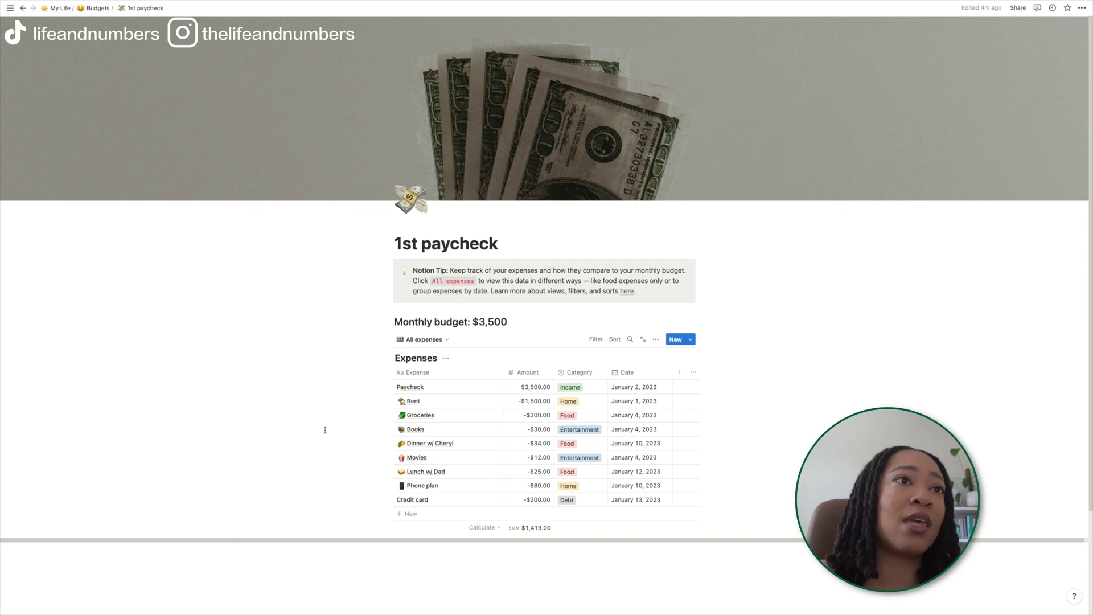
- Add a Category filter to the Expenses table that shows only Home expenses
{"action": "left_click", "coordinate": [595, 340]}
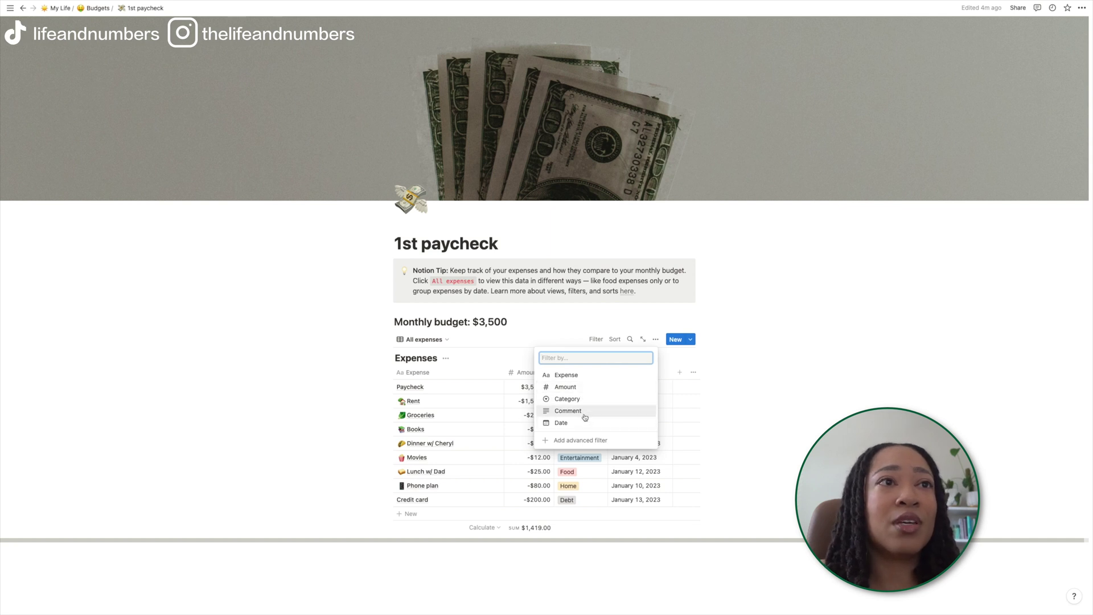
{"action": "left_click", "coordinate": [555, 402]}
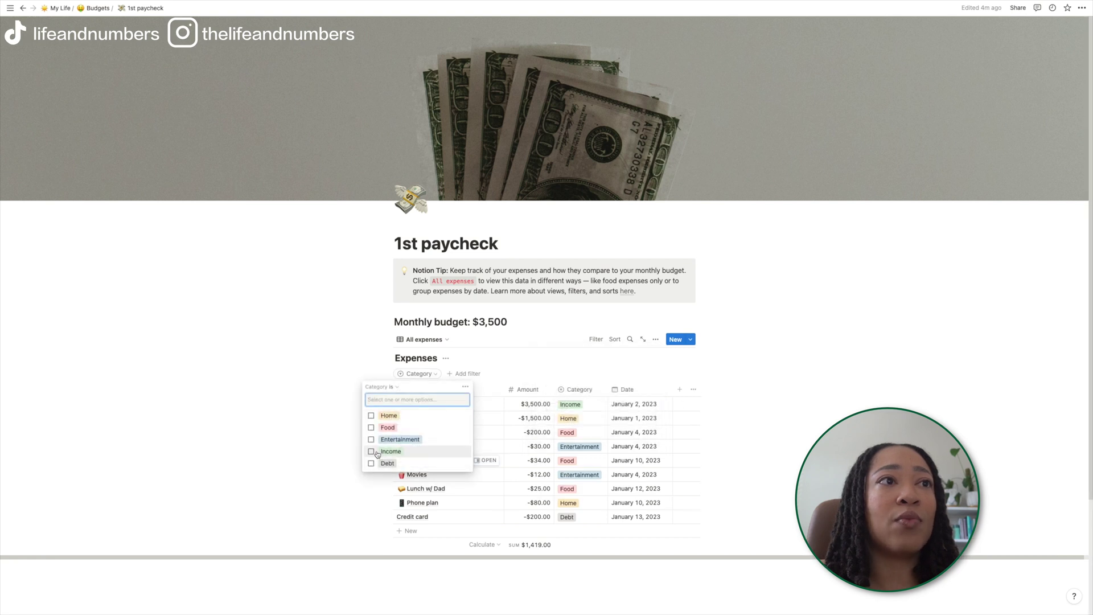
{"action": "left_click", "coordinate": [371, 416]}
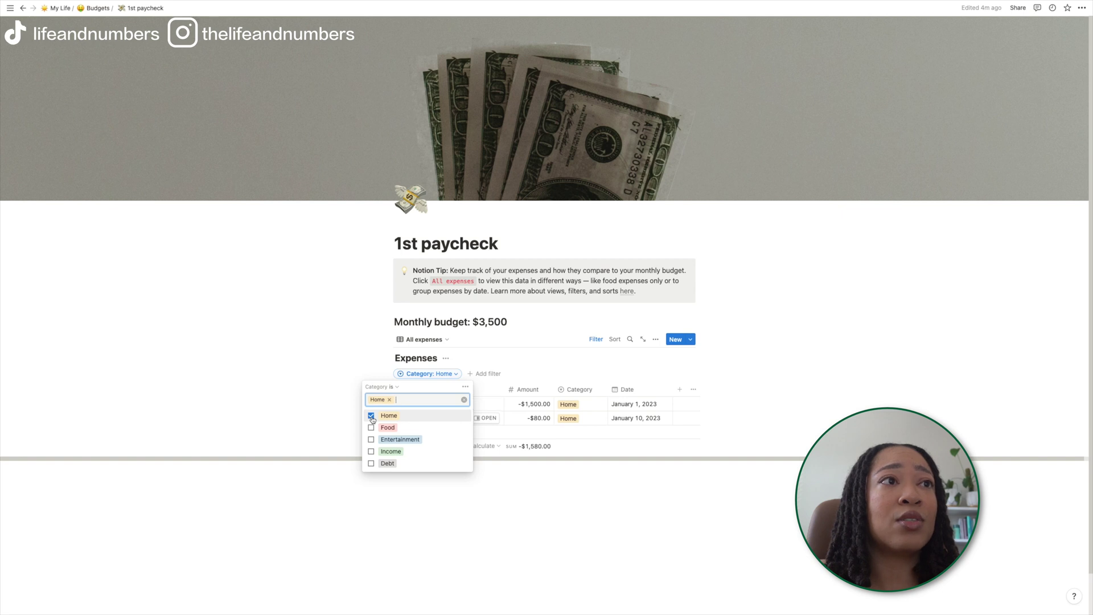
{"action": "left_click", "coordinate": [562, 494]}
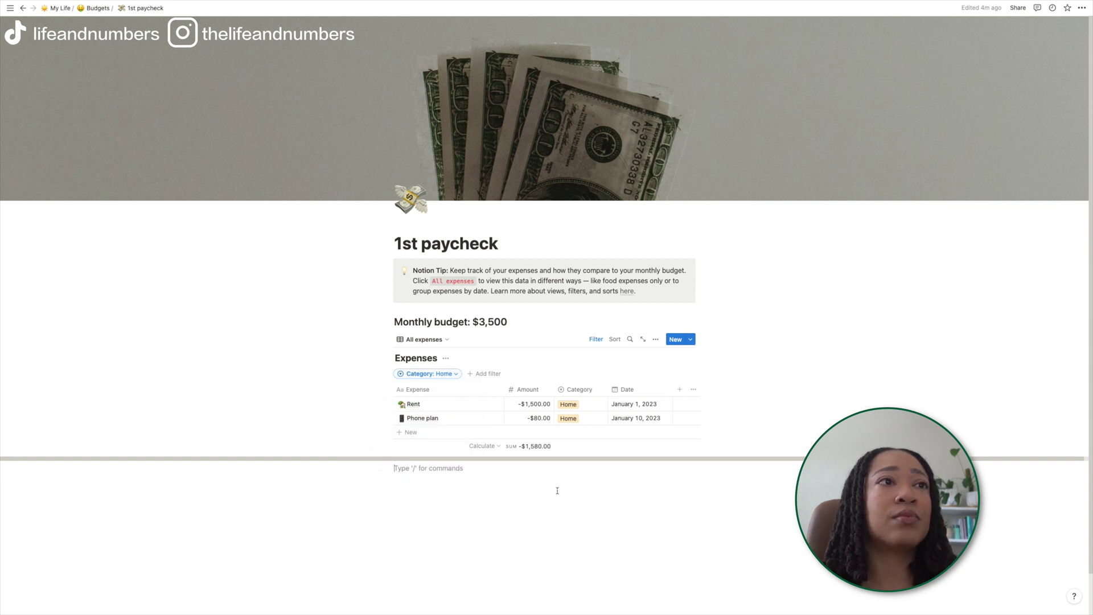
- Switch the Category filter from Home to Food
{"action": "left_click", "coordinate": [448, 375]}
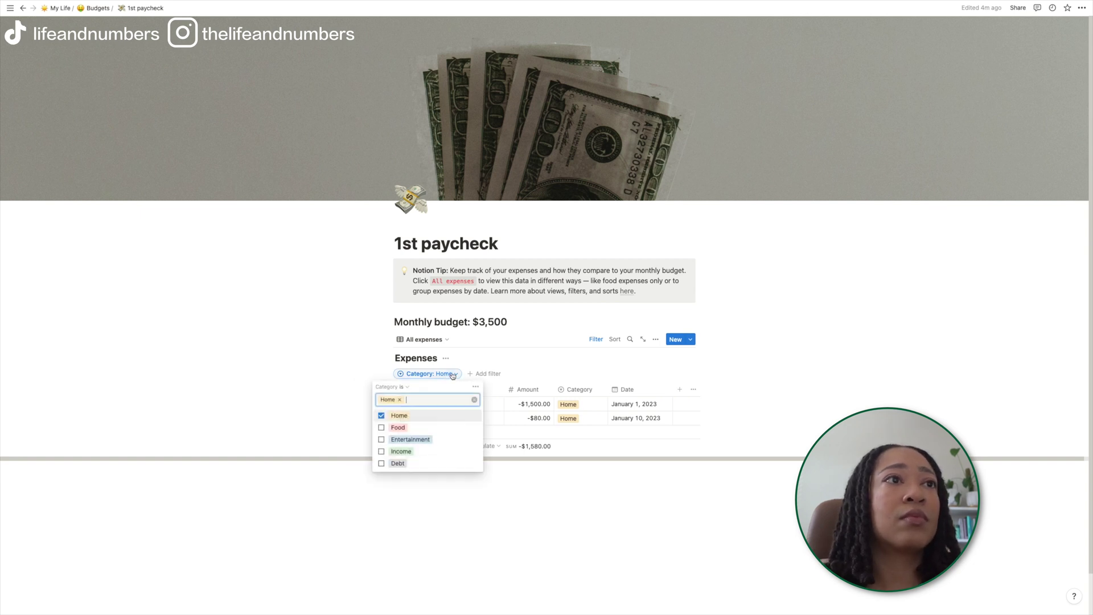
{"action": "left_click", "coordinate": [381, 416]}
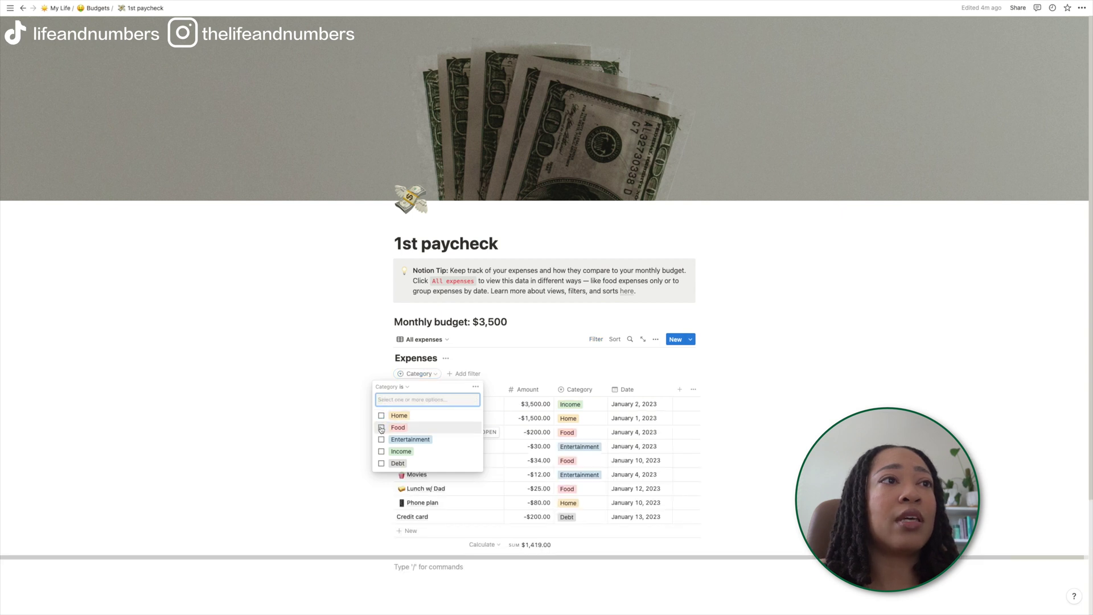
{"action": "left_click", "coordinate": [382, 429]}
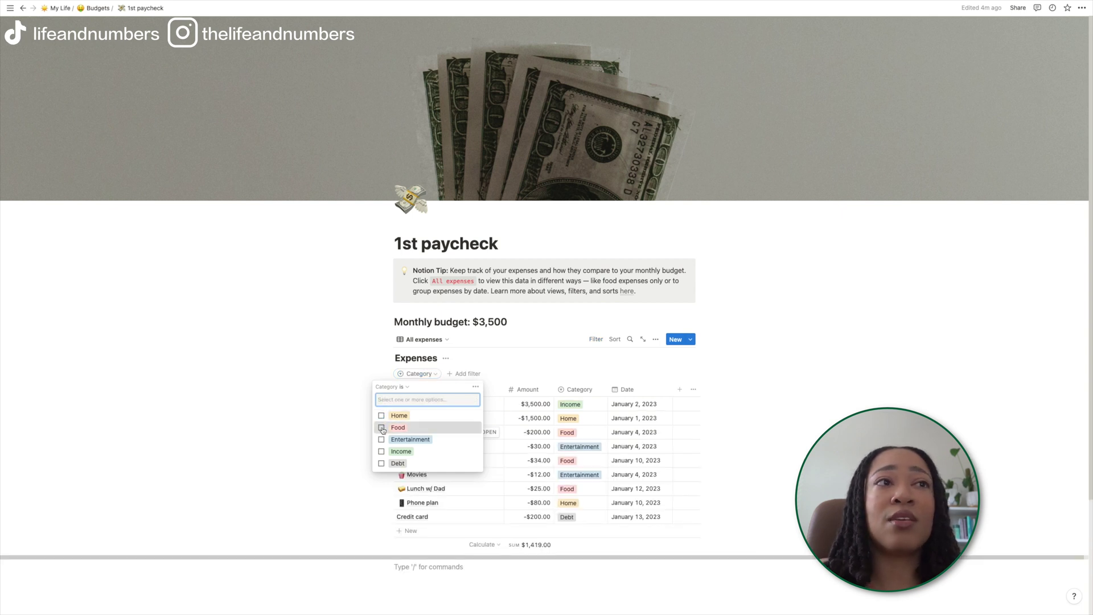
{"action": "left_click", "coordinate": [315, 410]}
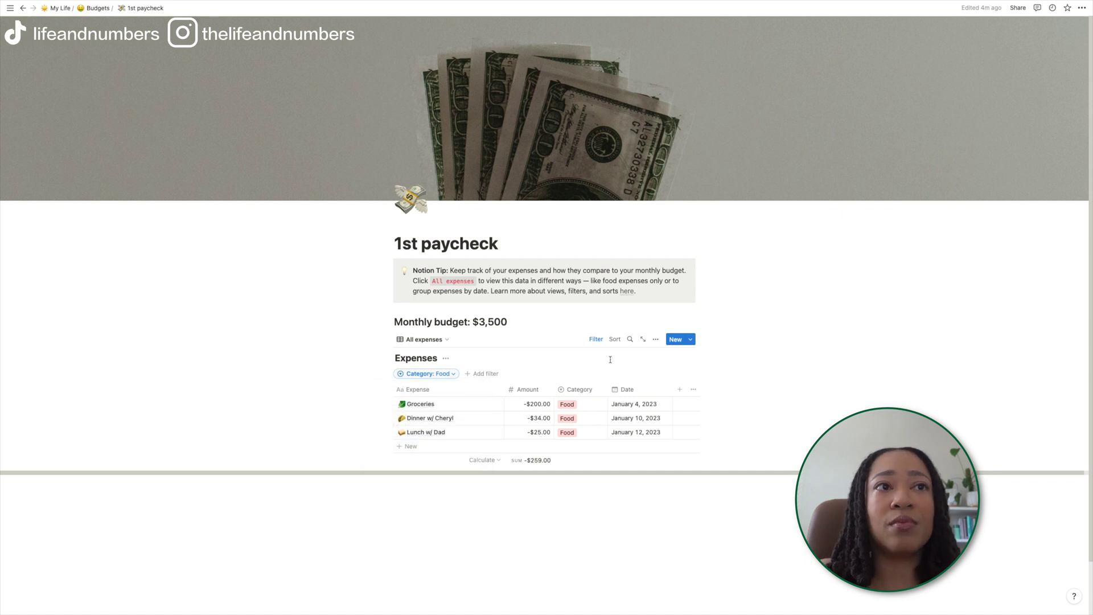
- Extend the Category filter to include Entertainment along with Food
{"action": "left_click", "coordinate": [428, 374]}
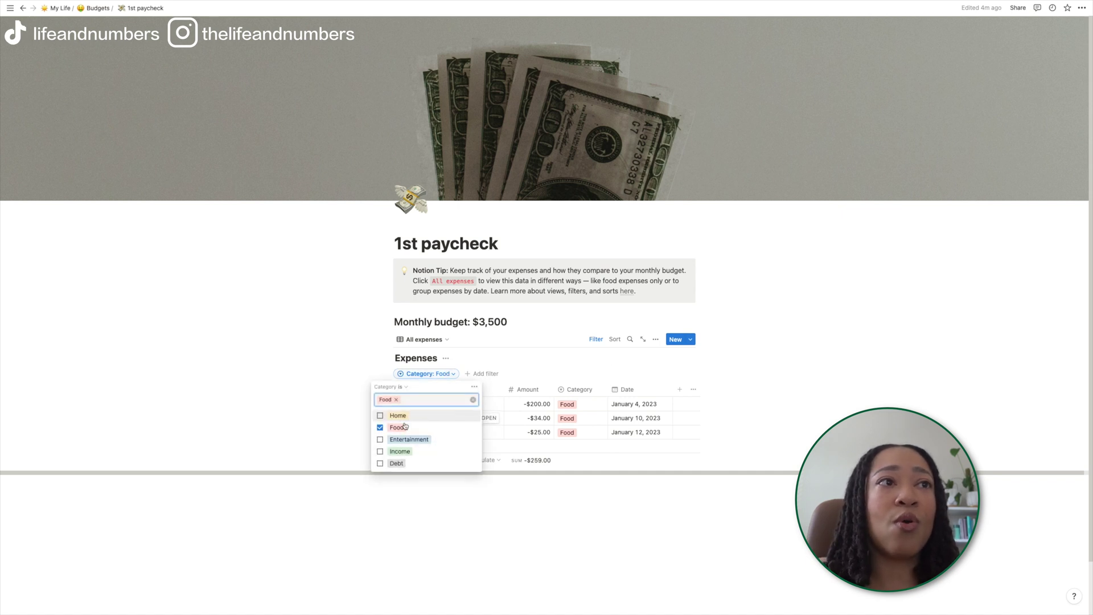
{"action": "left_click", "coordinate": [382, 439]}
{"action": "left_click", "coordinate": [330, 432]}
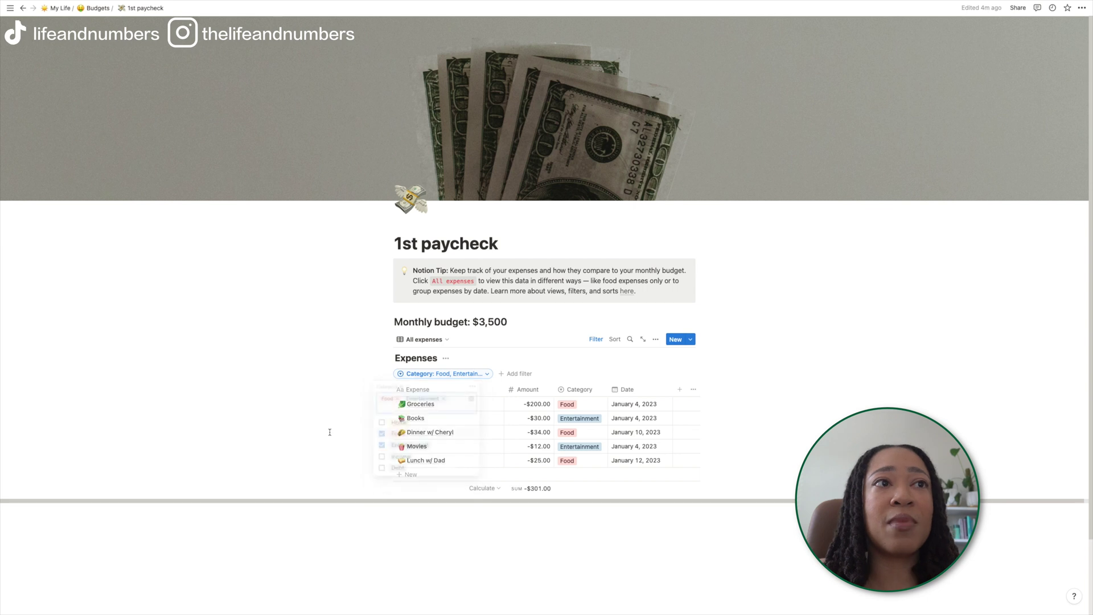
{"action": "left_click", "coordinate": [444, 375]}
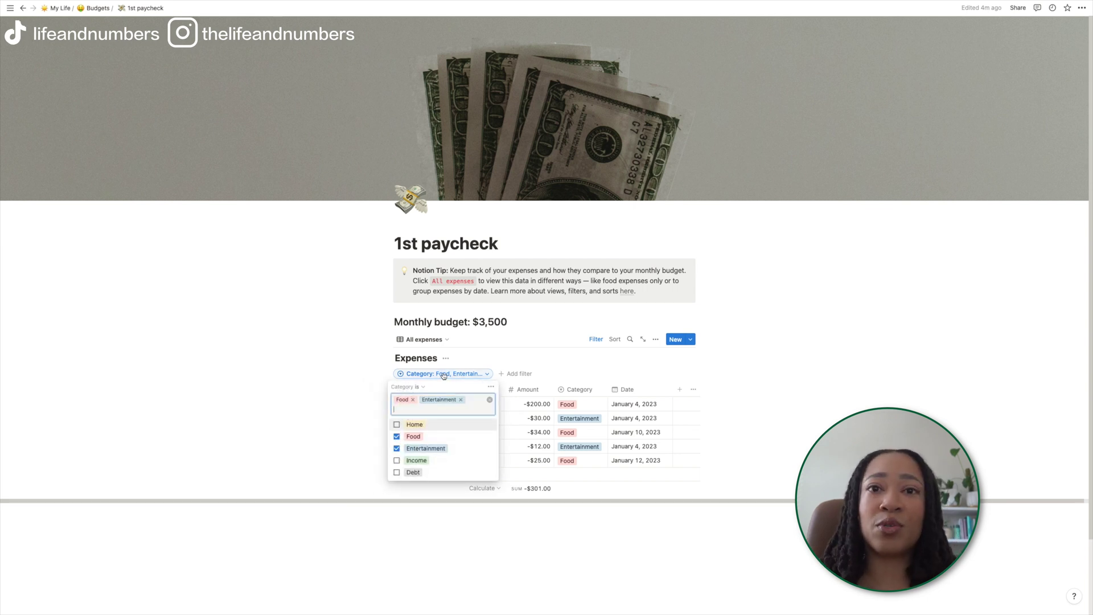
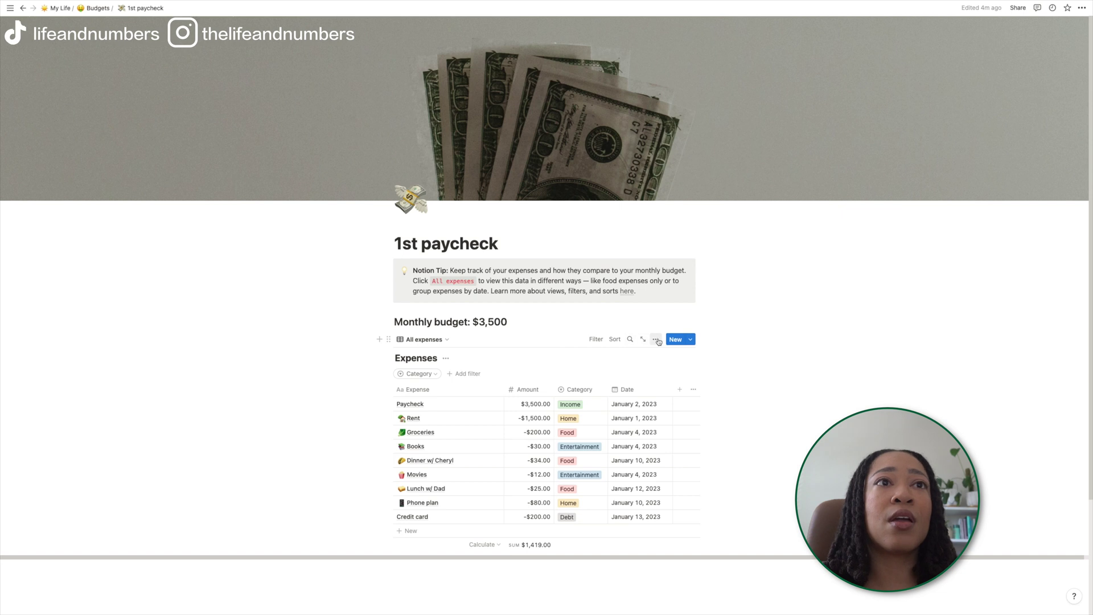
- Filter the Expenses table by category to show only Entertainment
{"action": "left_click", "coordinate": [598, 423]}
{"action": "left_click", "coordinate": [627, 375]}
{"action": "left_click", "coordinate": [569, 417]}
{"action": "left_click", "coordinate": [568, 417]}
{"action": "key", "text": "Escape"}
{"action": "left_click", "coordinate": [602, 387]}
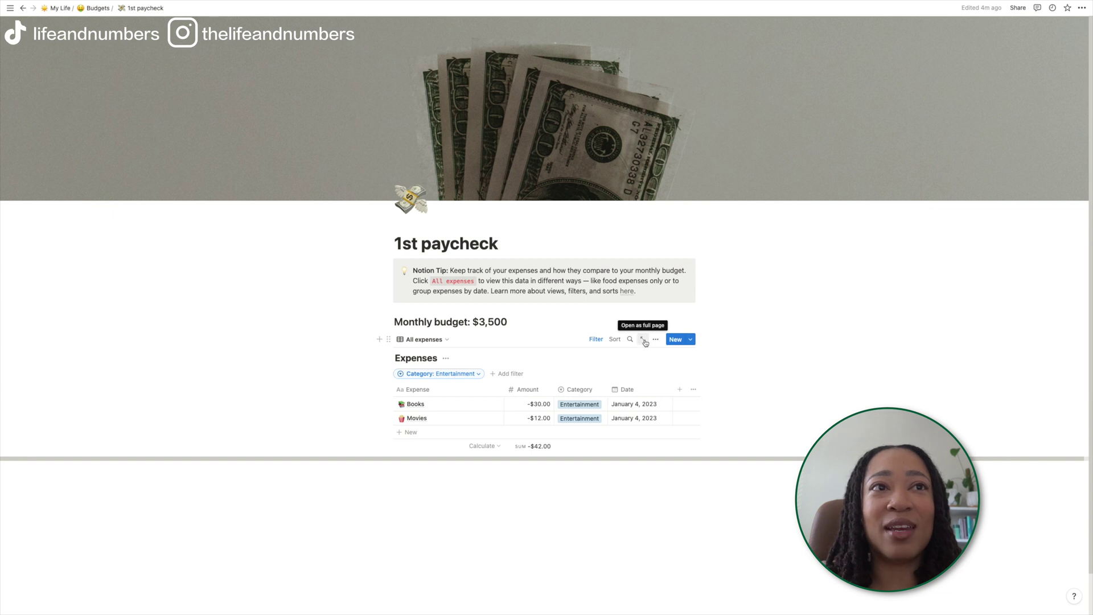
- Switch the Expenses table's Category filter from Entertainment to Home
{"action": "left_click", "coordinate": [441, 374]}
{"action": "left_click", "coordinate": [392, 416]}
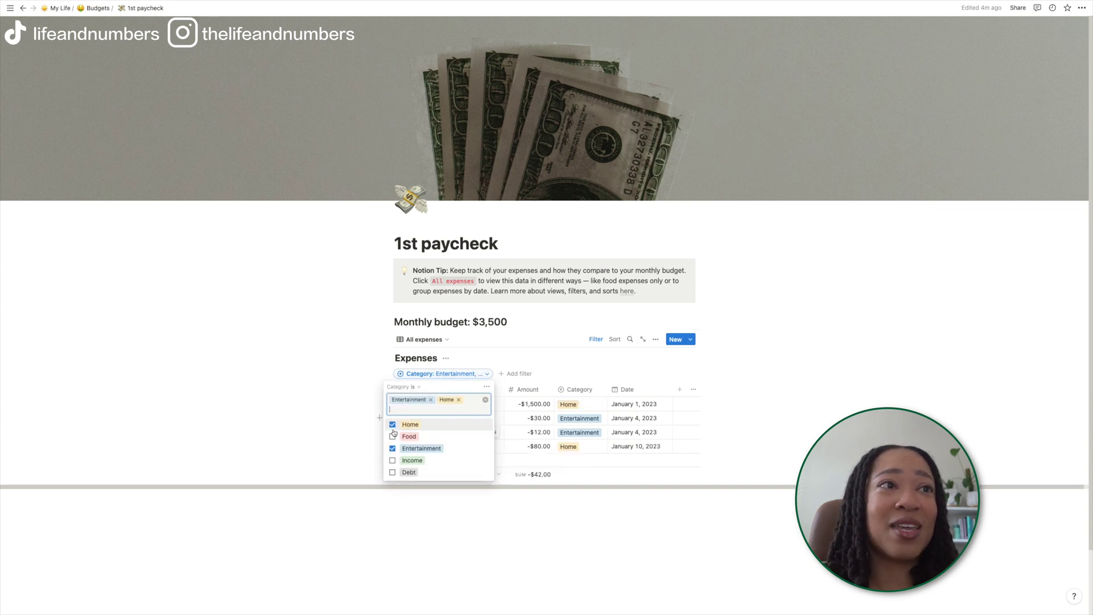
{"action": "left_click", "coordinate": [392, 440]}
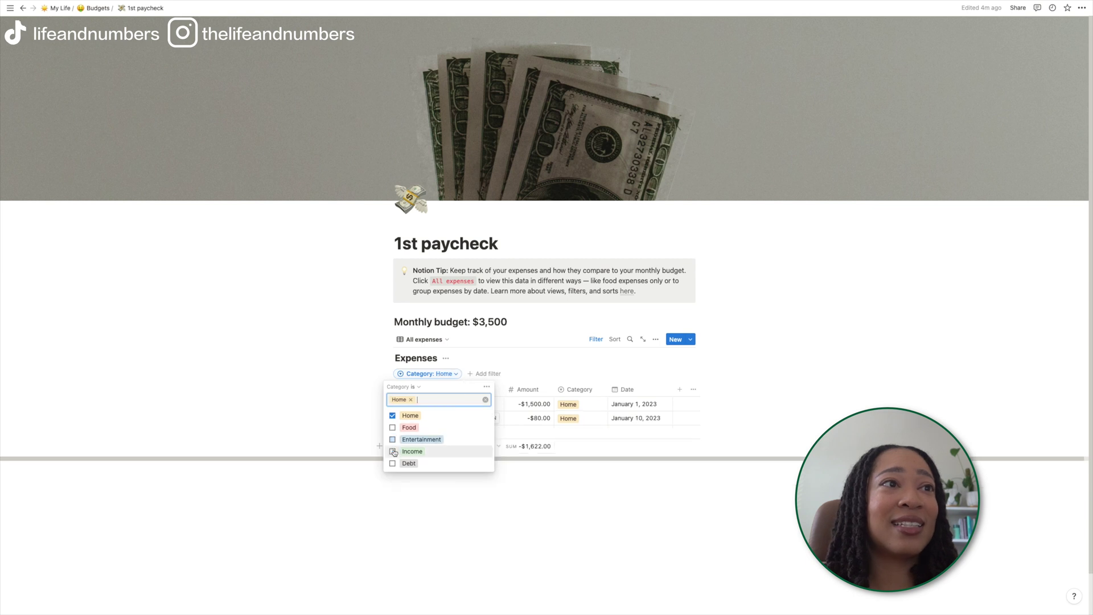
{"action": "left_click", "coordinate": [346, 399]}
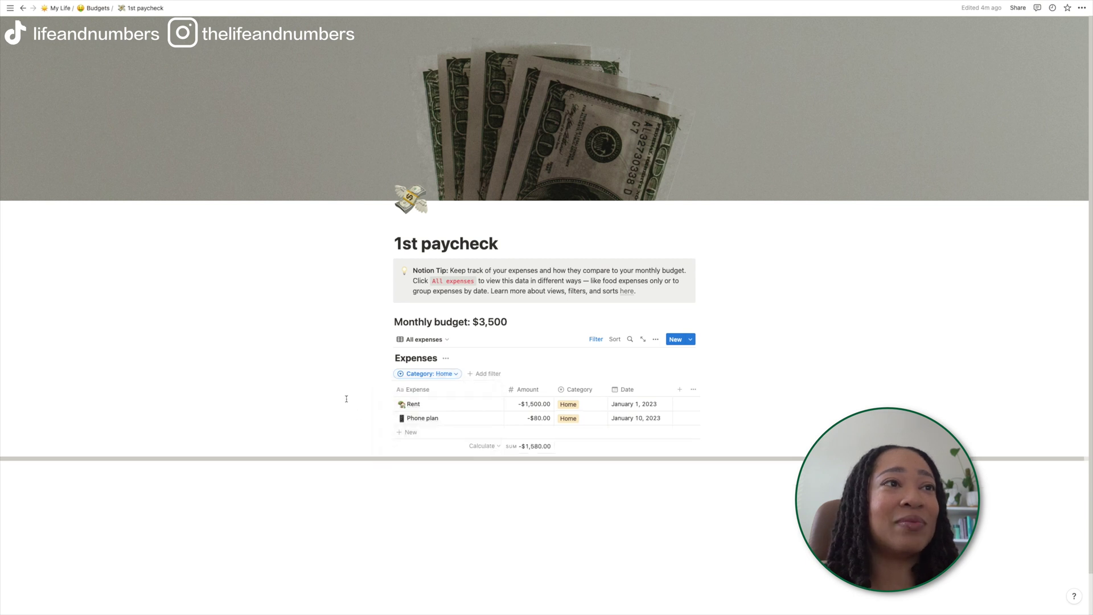
- Clear the Home selection from the Category filter so expenses of every category are shown
{"action": "left_click", "coordinate": [445, 374]}
{"action": "left_click", "coordinate": [381, 415]}
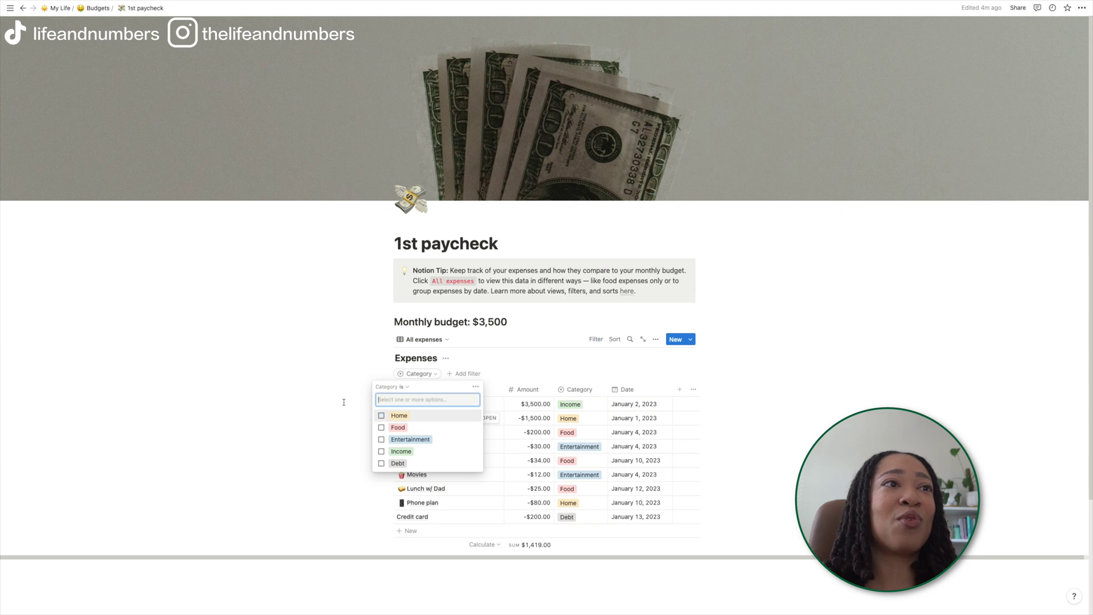
{"action": "left_click", "coordinate": [342, 401]}
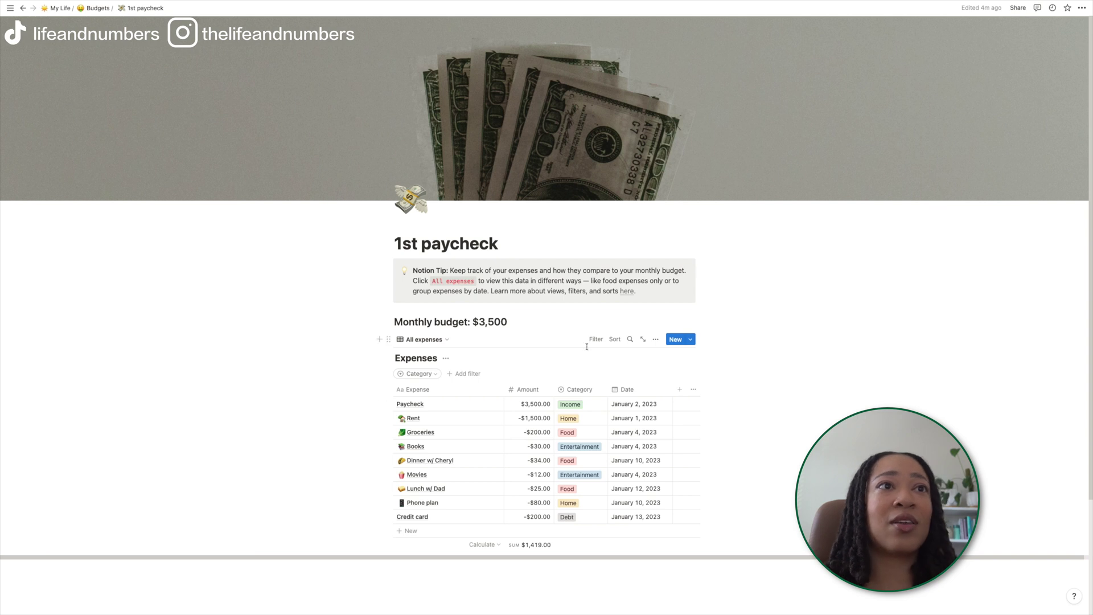
- Sort the Expenses table by Date in ascending order
{"action": "left_click", "coordinate": [615, 340]}
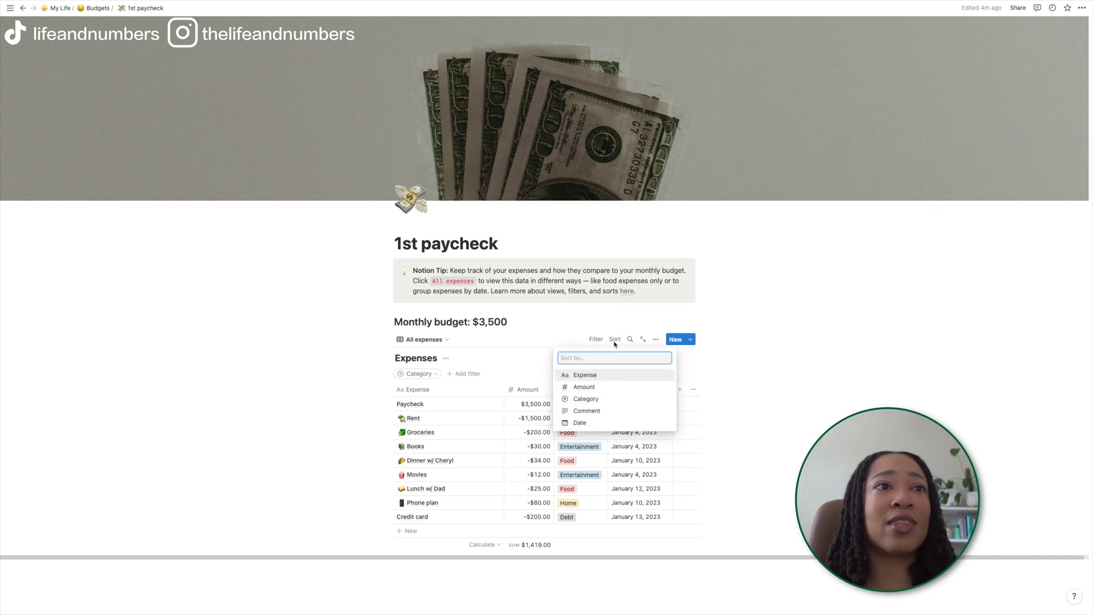
{"action": "key", "text": "Escape"}
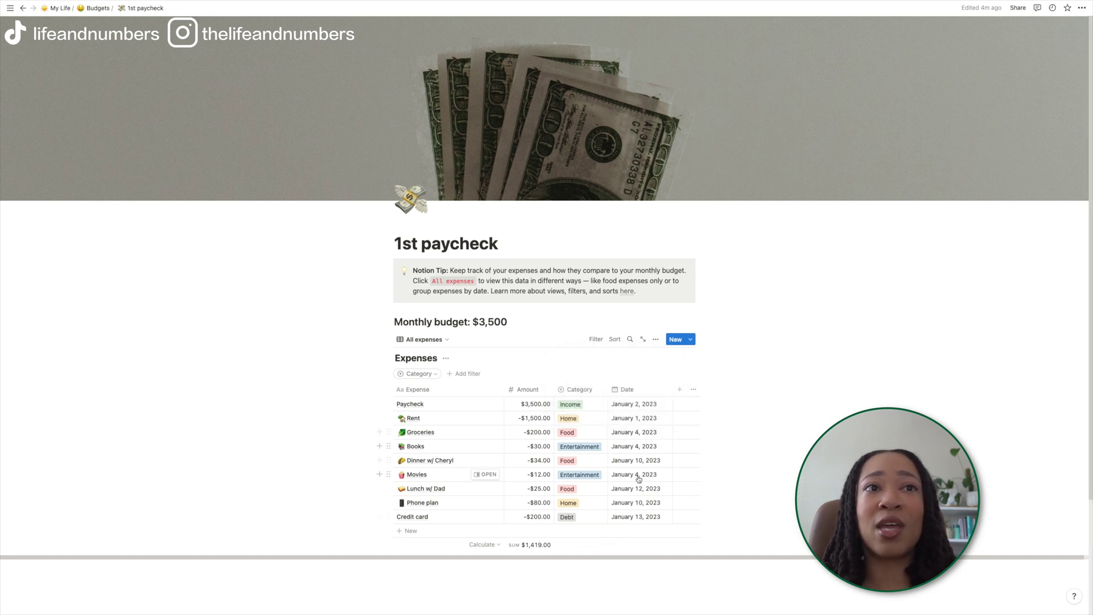
{"action": "left_click", "coordinate": [614, 339]}
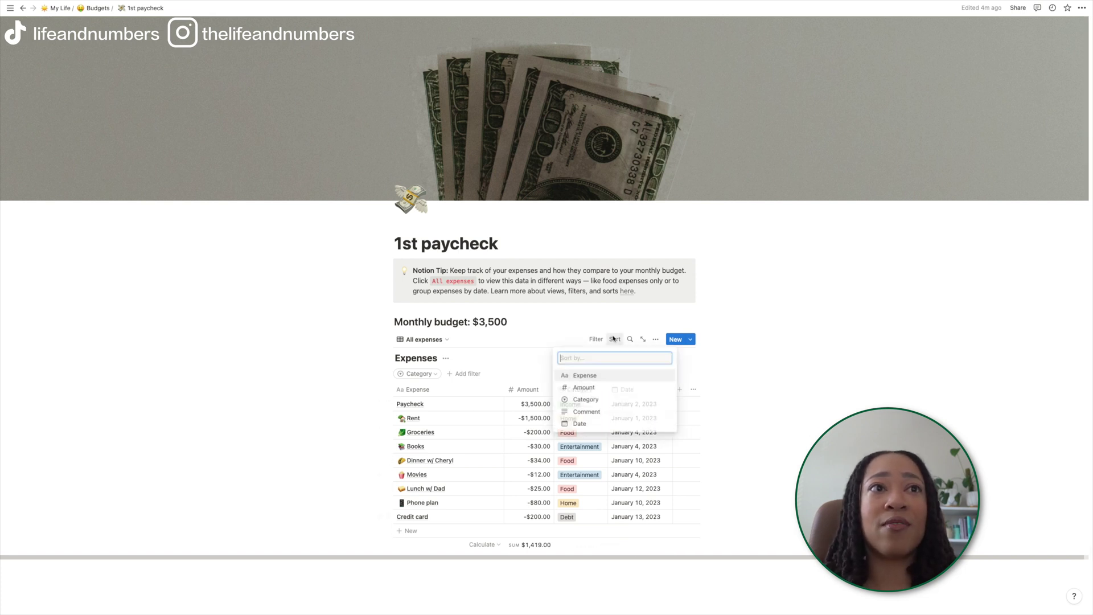
{"action": "left_click", "coordinate": [582, 423]}
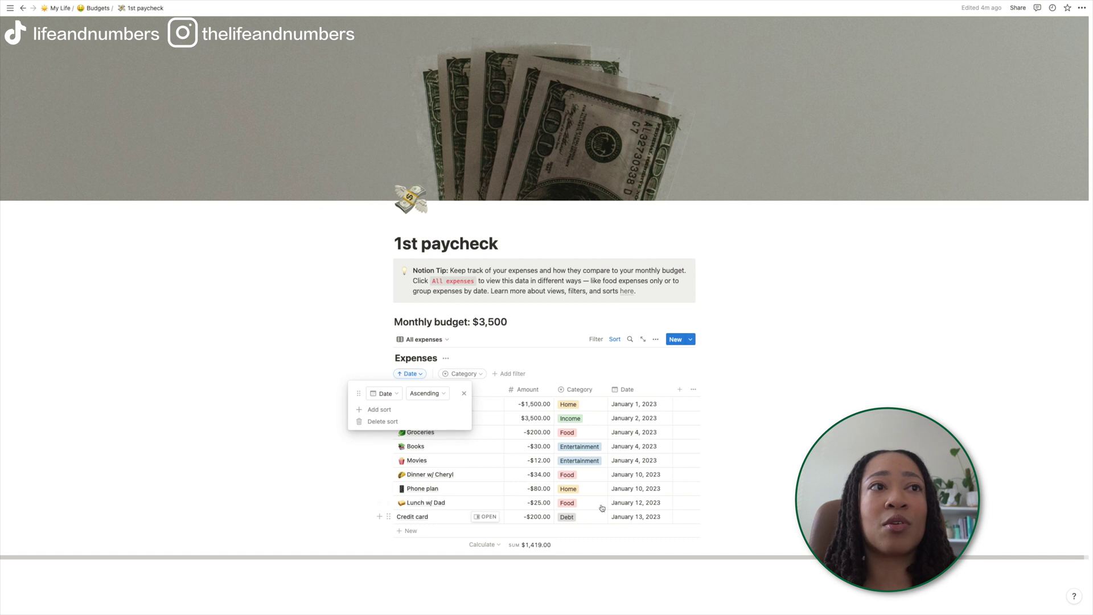
- Try the Date sort in descending order, and return it to ascending
{"action": "left_click", "coordinate": [435, 395]}
{"action": "left_click", "coordinate": [432, 421]}
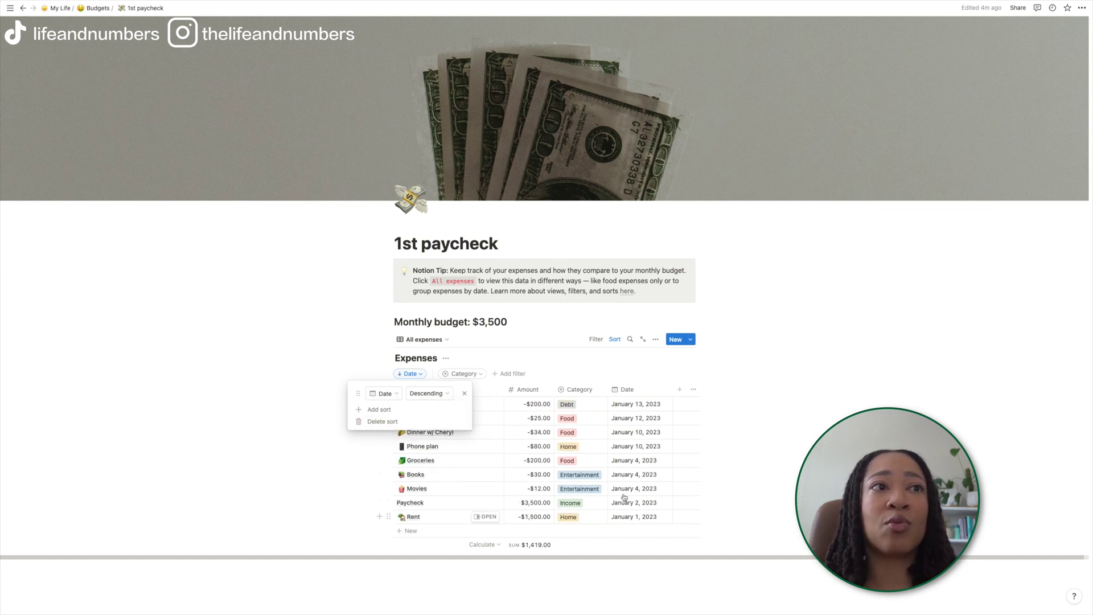
{"action": "left_click", "coordinate": [440, 396]}
{"action": "left_click", "coordinate": [412, 409]}
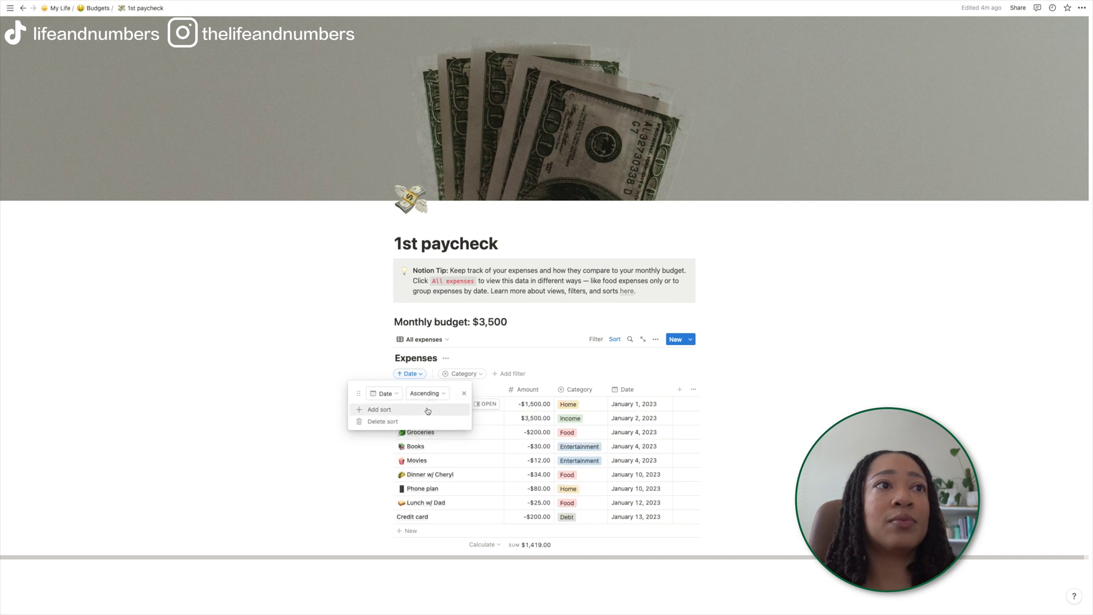
- Try sorting the expenses by Category and by Amount instead of by Date
{"action": "left_click", "coordinate": [395, 395]}
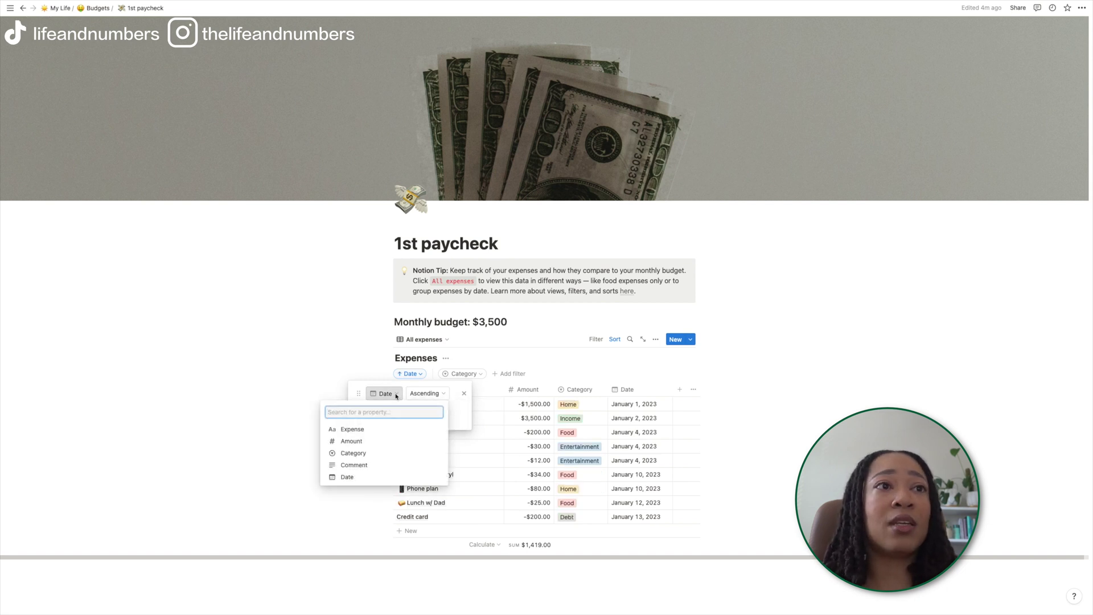
{"action": "left_click", "coordinate": [356, 452]}
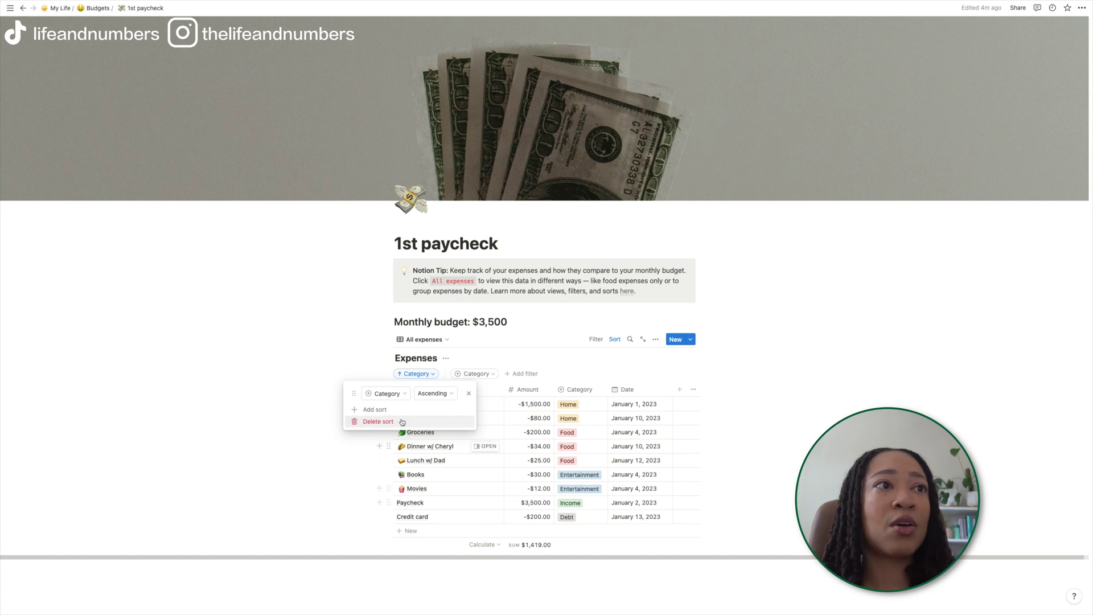
{"action": "left_click", "coordinate": [397, 394]}
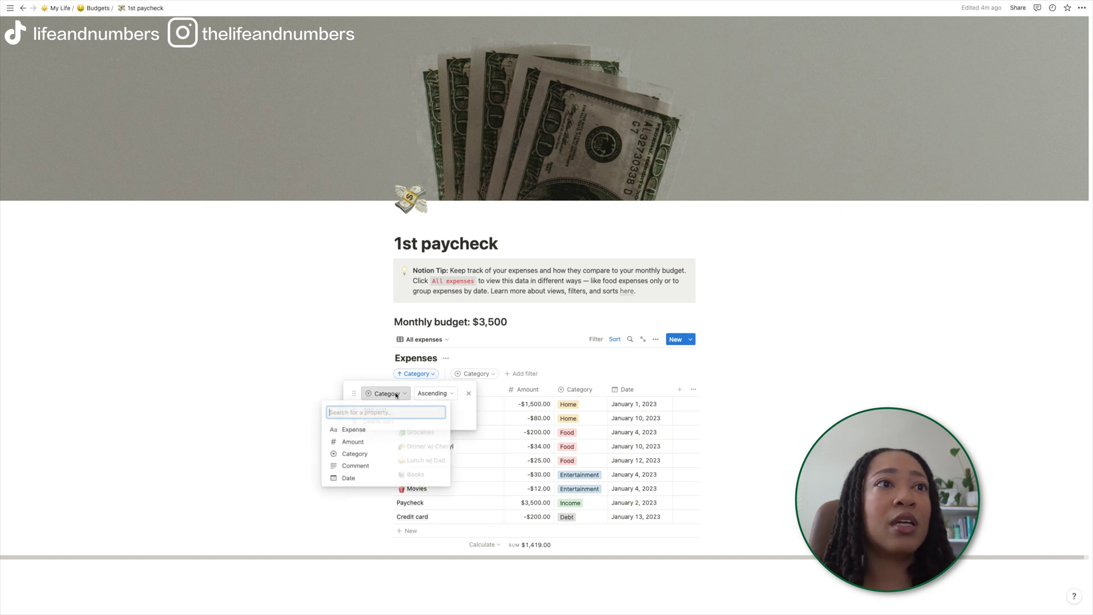
{"action": "left_click", "coordinate": [362, 440]}
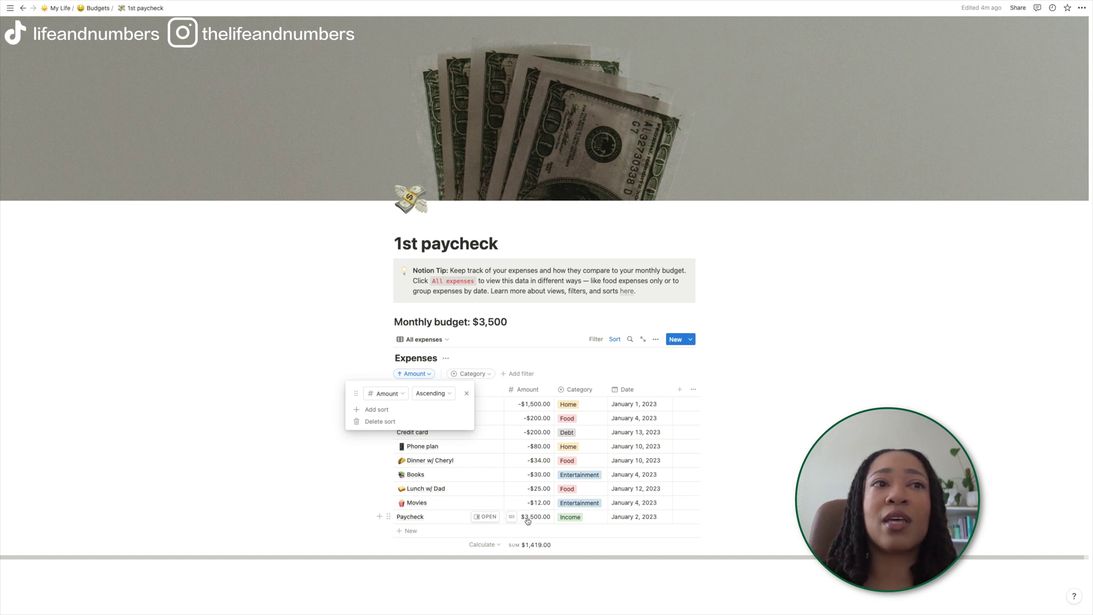
- Change the sort property from Amount to Date and close the sort settings
{"action": "left_click", "coordinate": [384, 398]}
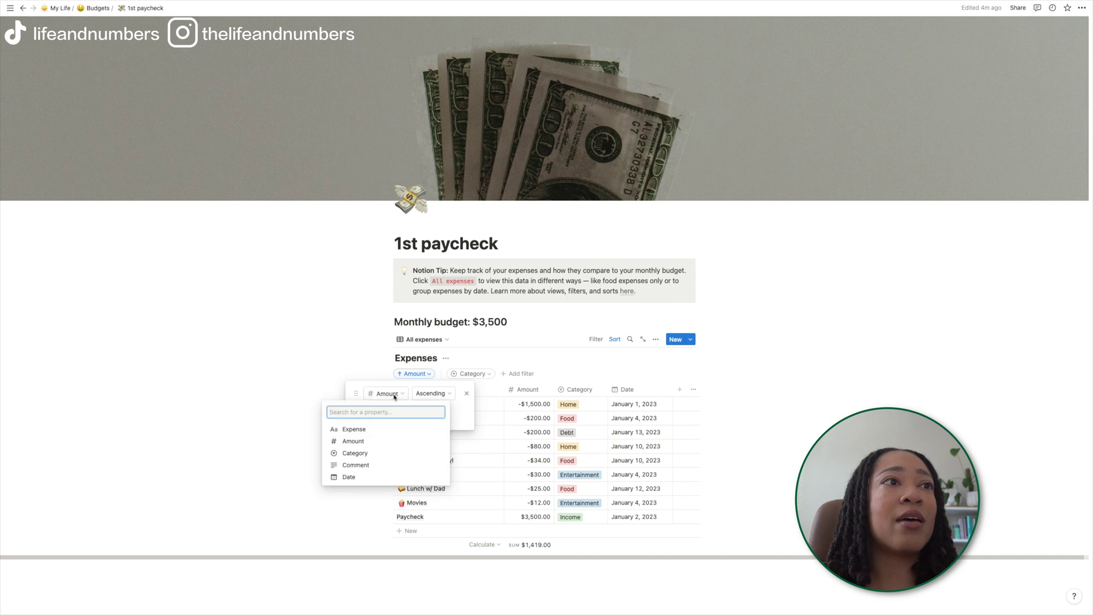
{"action": "left_click", "coordinate": [363, 479]}
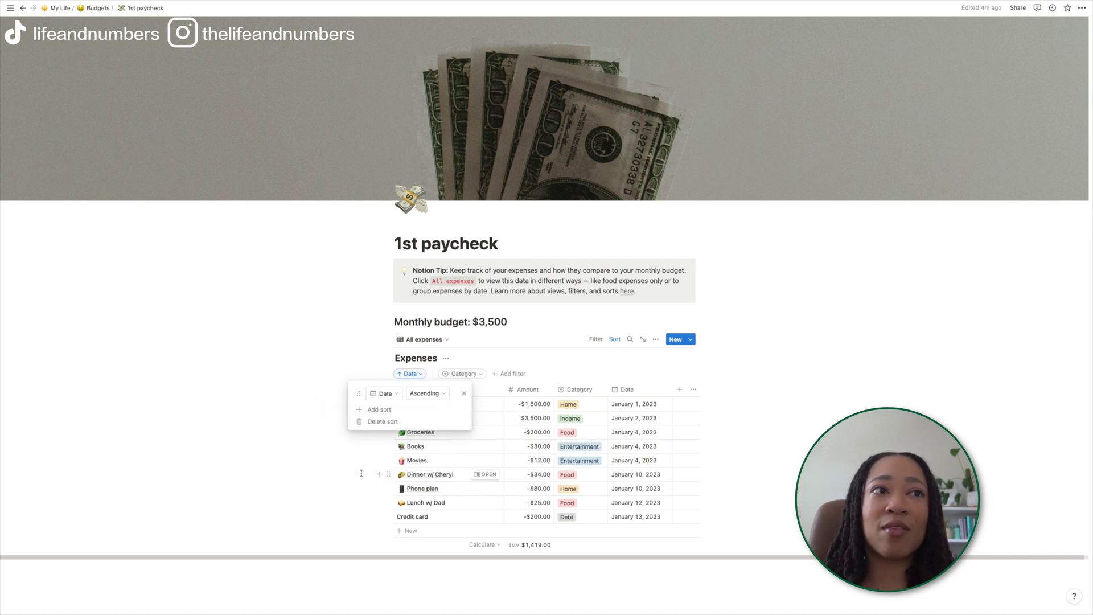
{"action": "left_click", "coordinate": [274, 451]}
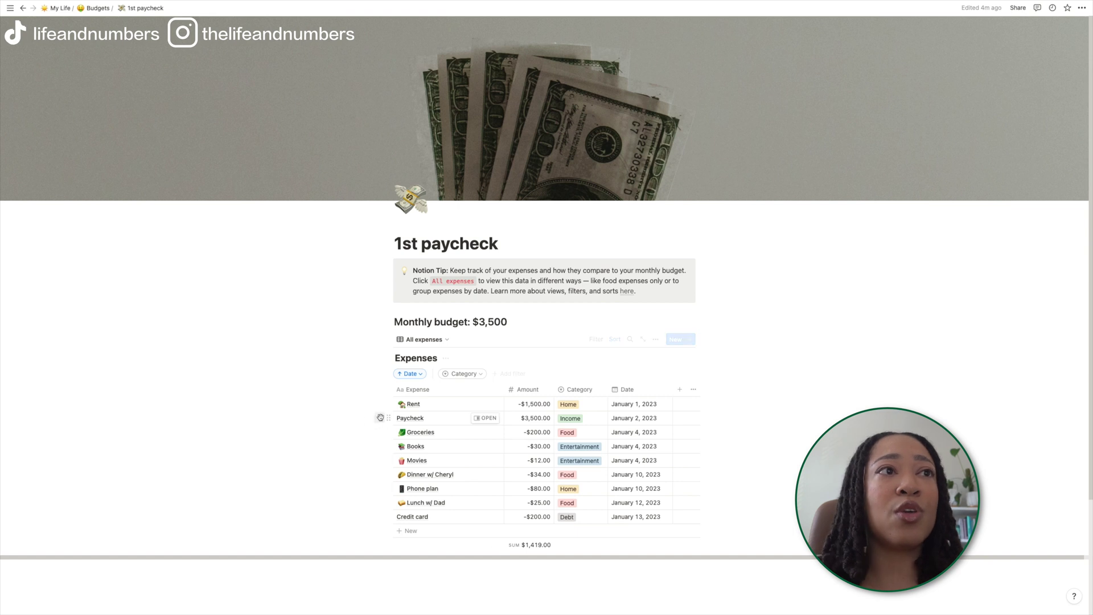
- Add a new expense named "Car payment" at the end of the Expenses table
{"action": "left_click", "coordinate": [405, 532]}
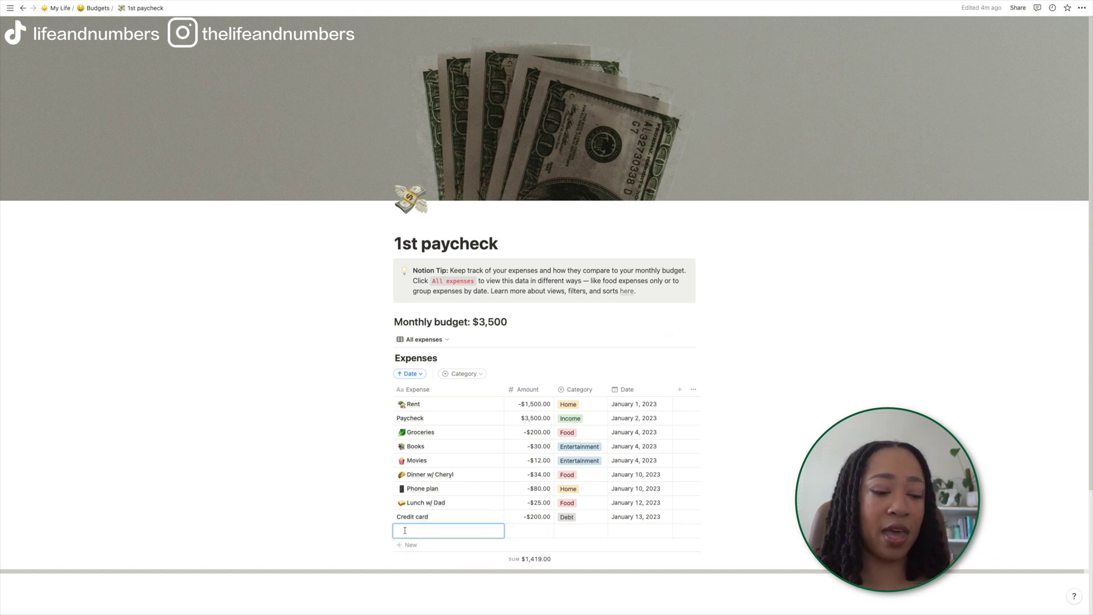
{"action": "type", "text": "Car payment"}
{"action": "key", "text": "Return"}
- Try entering -450 as the Car payment's amount directly in its table row
{"action": "left_click", "coordinate": [533, 531]}
{"action": "type", "text": "-450"}
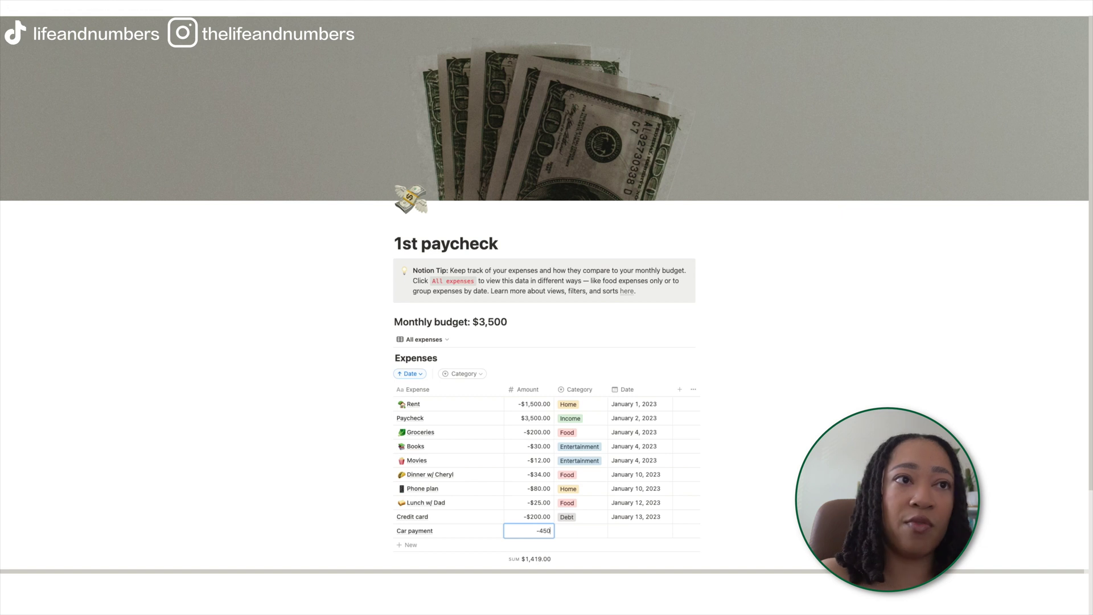
{"action": "key", "text": "Return"}
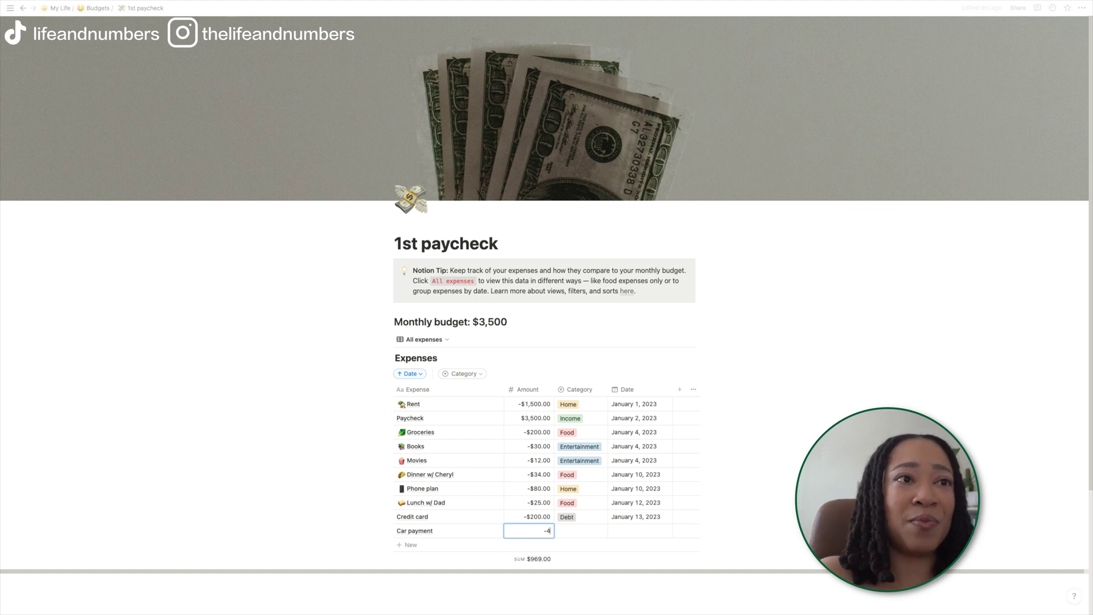
{"action": "left_click", "coordinate": [425, 534]}
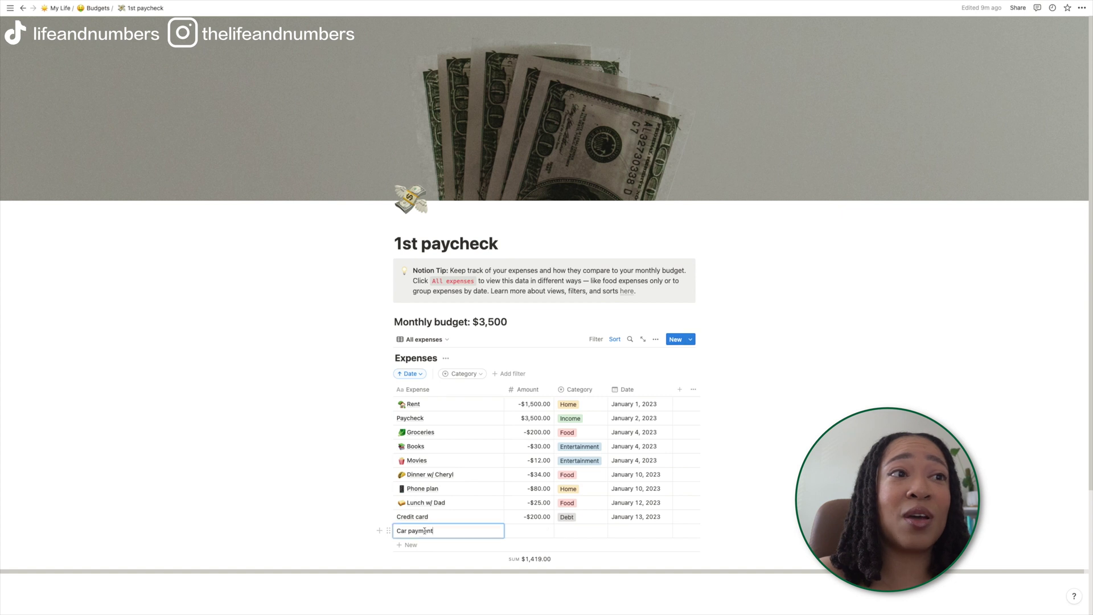
{"action": "left_click", "coordinate": [340, 532]}
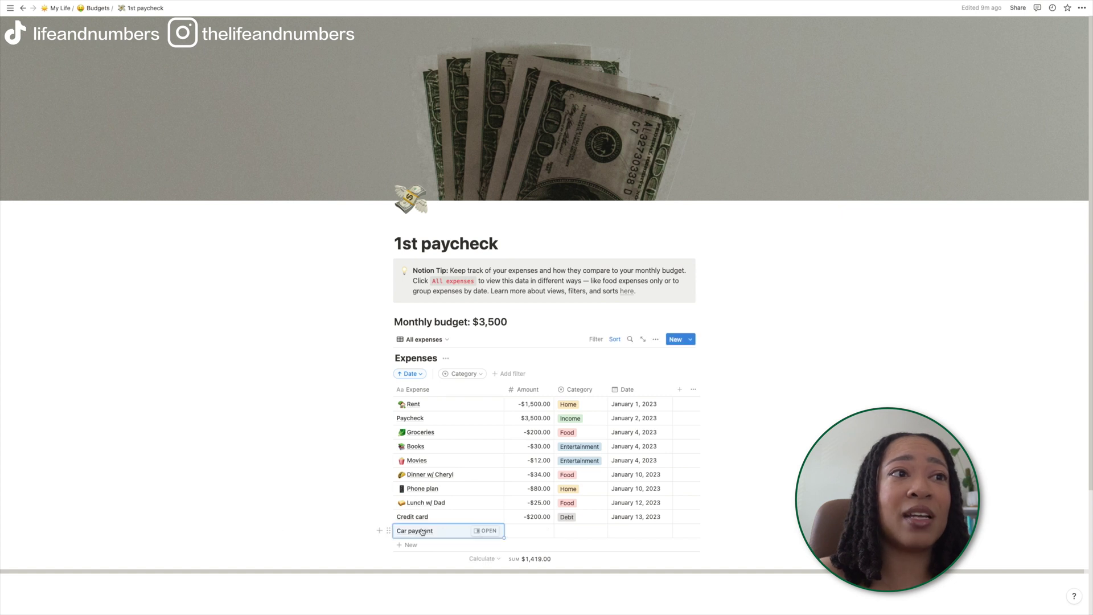
- Open the Car payment entry as a page and set its Amount to -450
{"action": "left_click", "coordinate": [481, 531]}
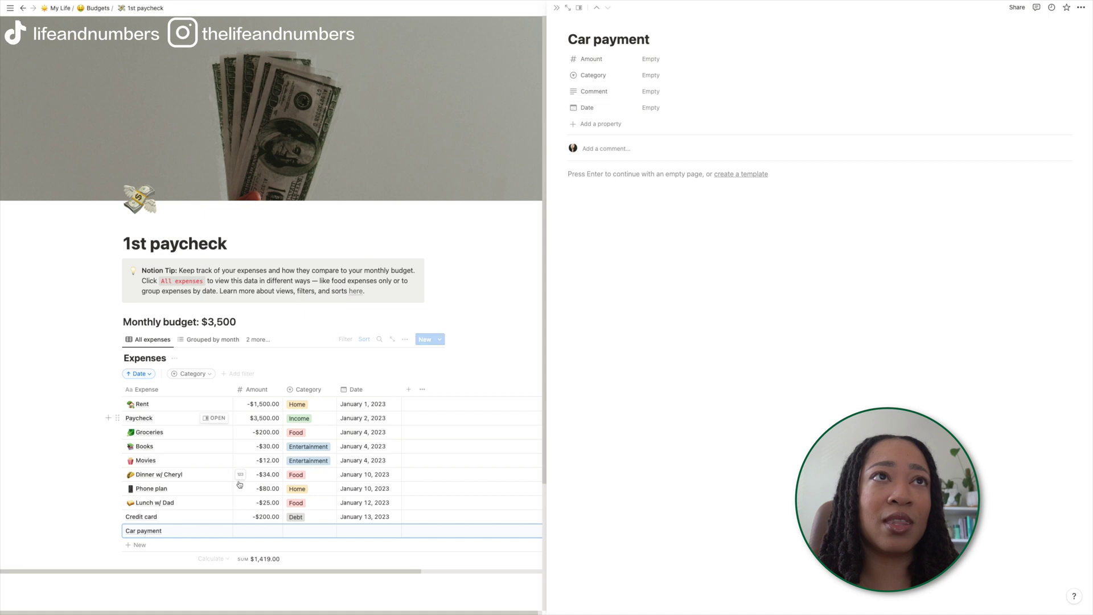
{"action": "left_click", "coordinate": [652, 62]}
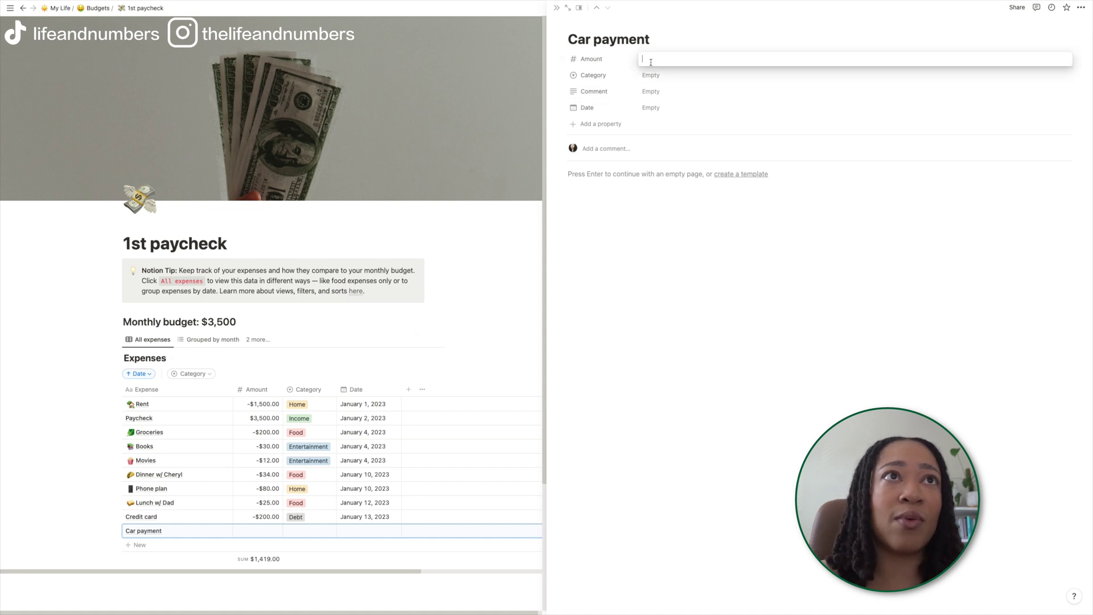
{"action": "type", "text": "-450"}
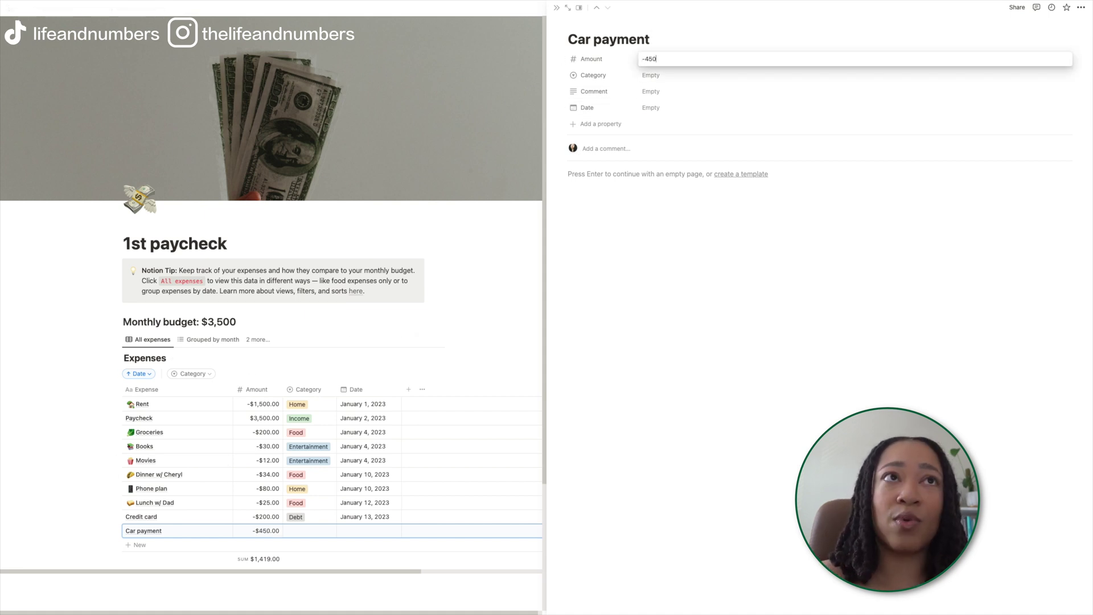
- Set the Car payment's Category to Debt and its Date to January 26, 2023
{"action": "left_click", "coordinate": [655, 76]}
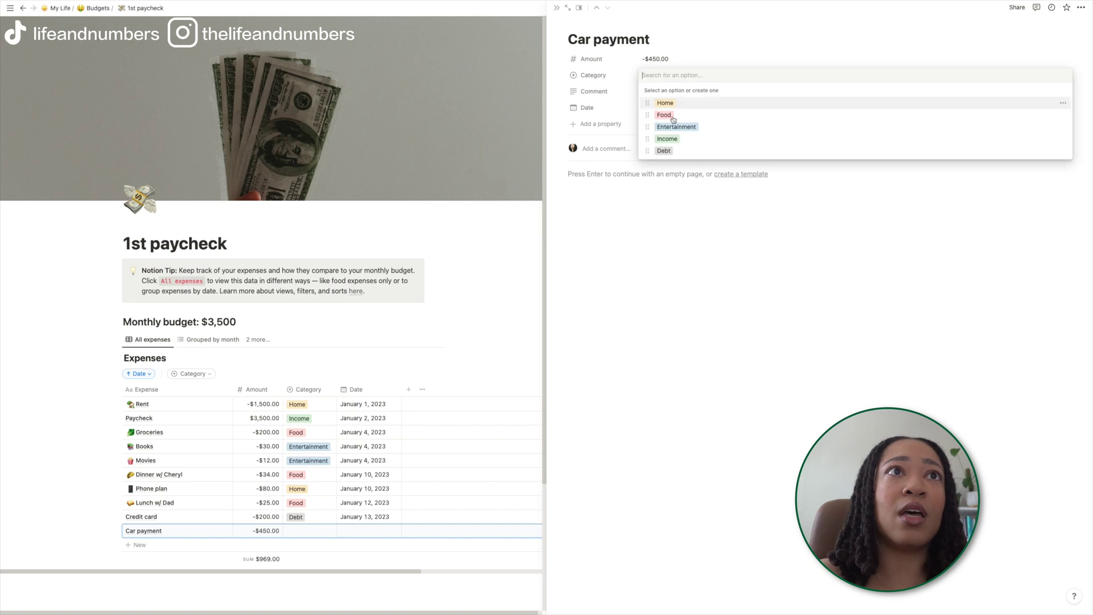
{"action": "left_click", "coordinate": [670, 151]}
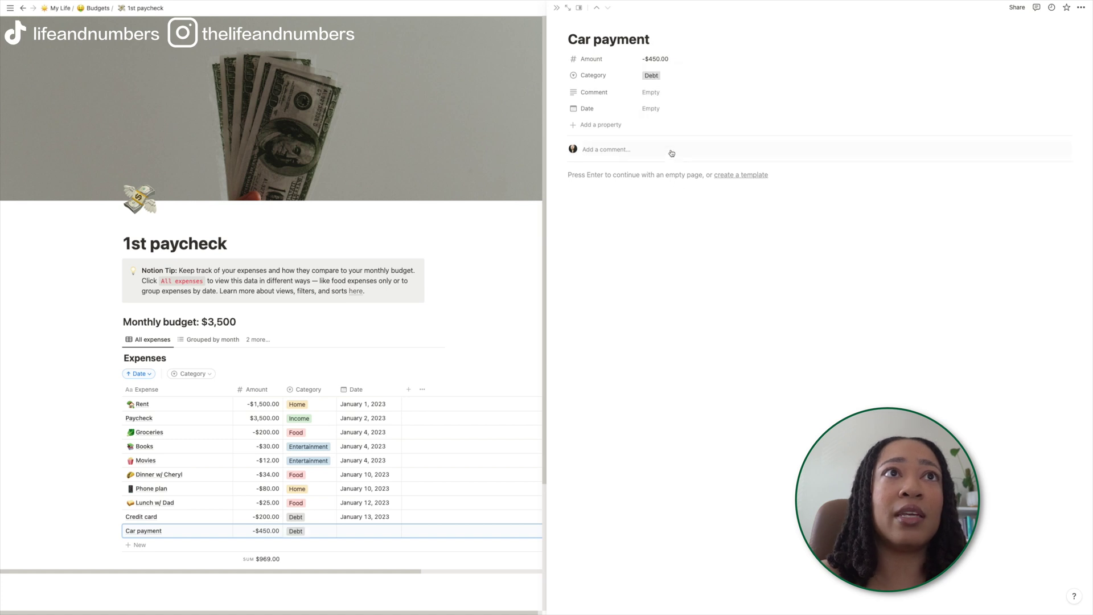
{"action": "left_click", "coordinate": [659, 113]}
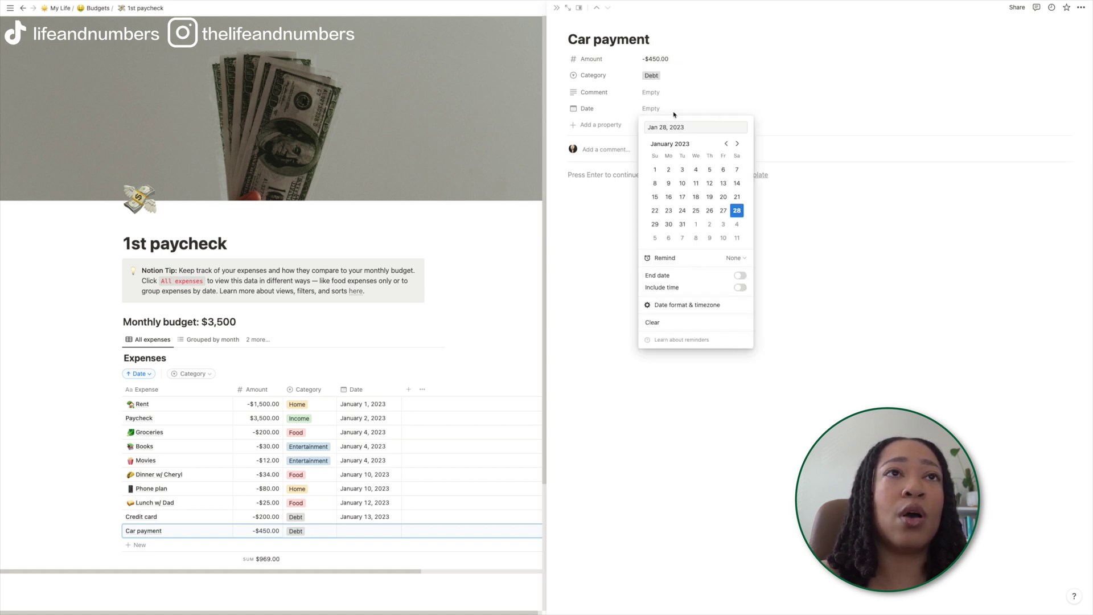
{"action": "left_click", "coordinate": [710, 210]}
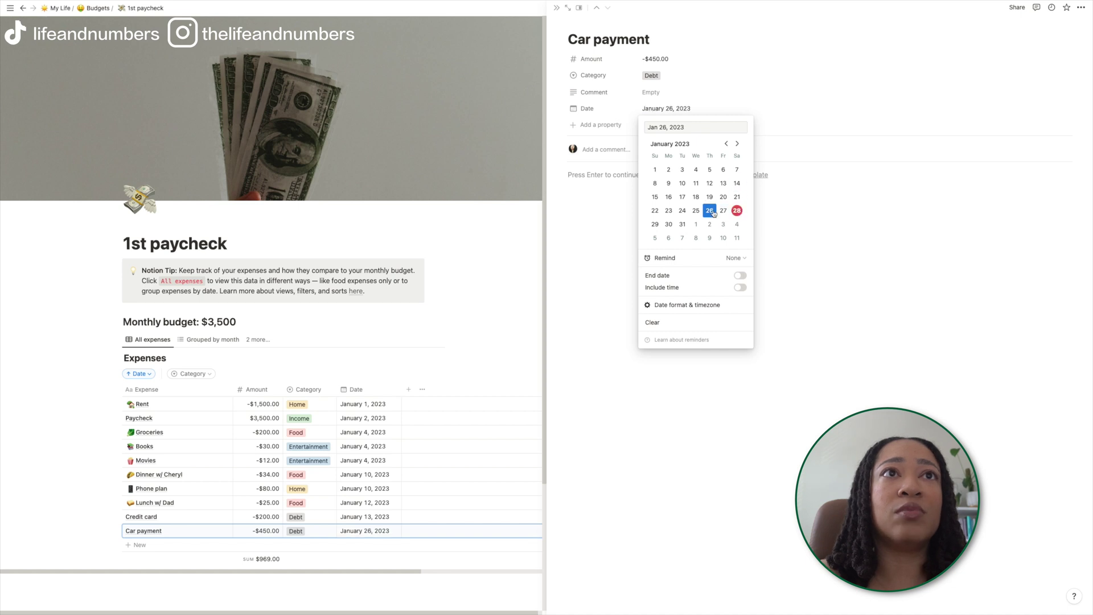
{"action": "left_click", "coordinate": [640, 107]}
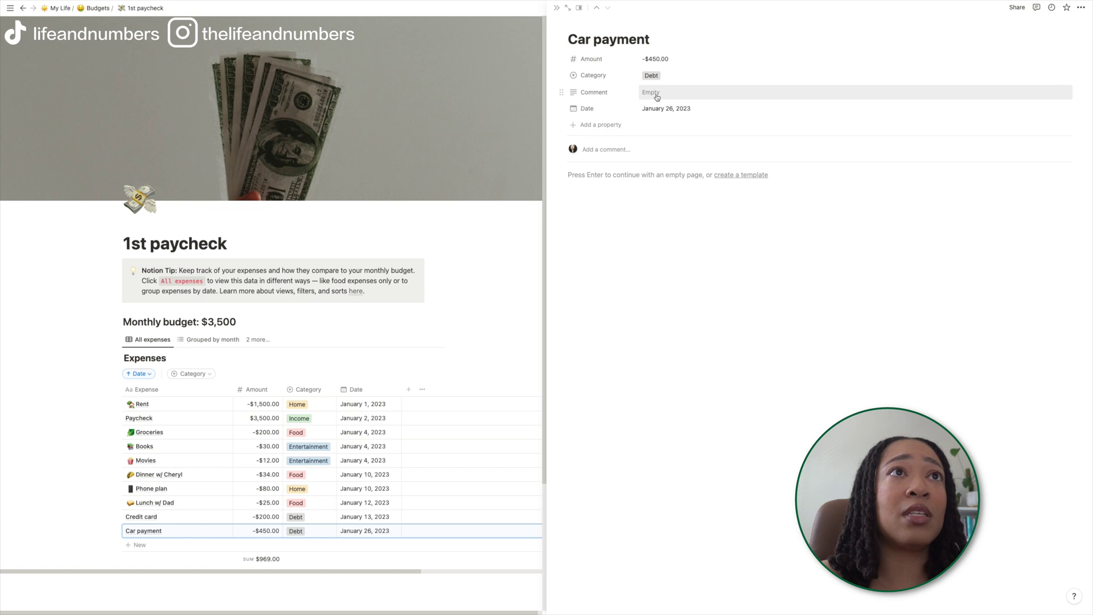
- Set the Car payment's Comment to "Remember you want to make an extra payment next month" and close the entry
{"action": "left_click", "coordinate": [657, 96]}
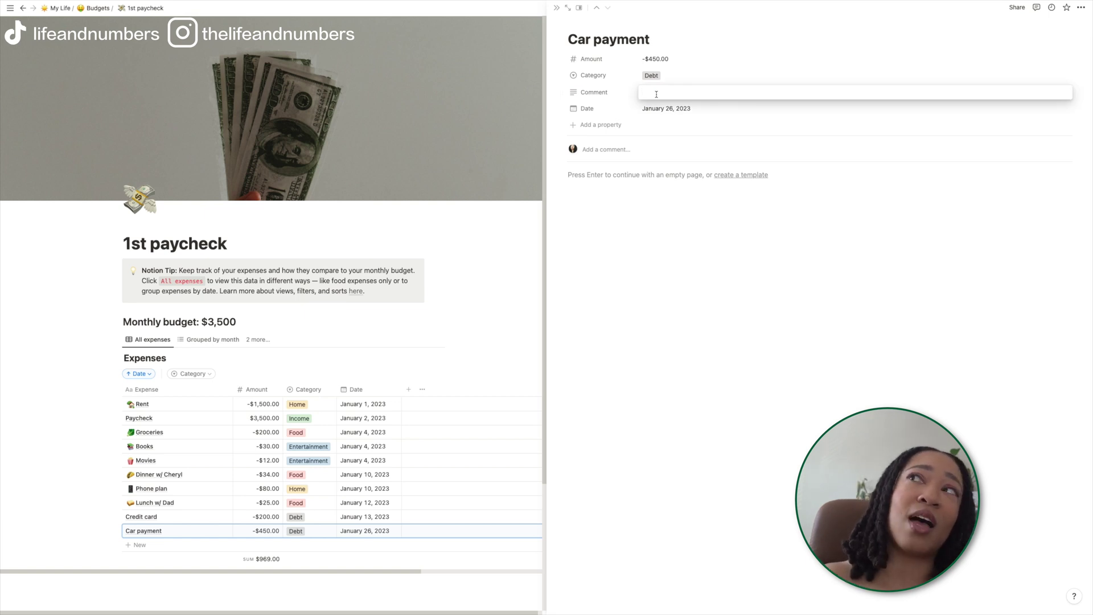
{"action": "type", "text": "Reme"}
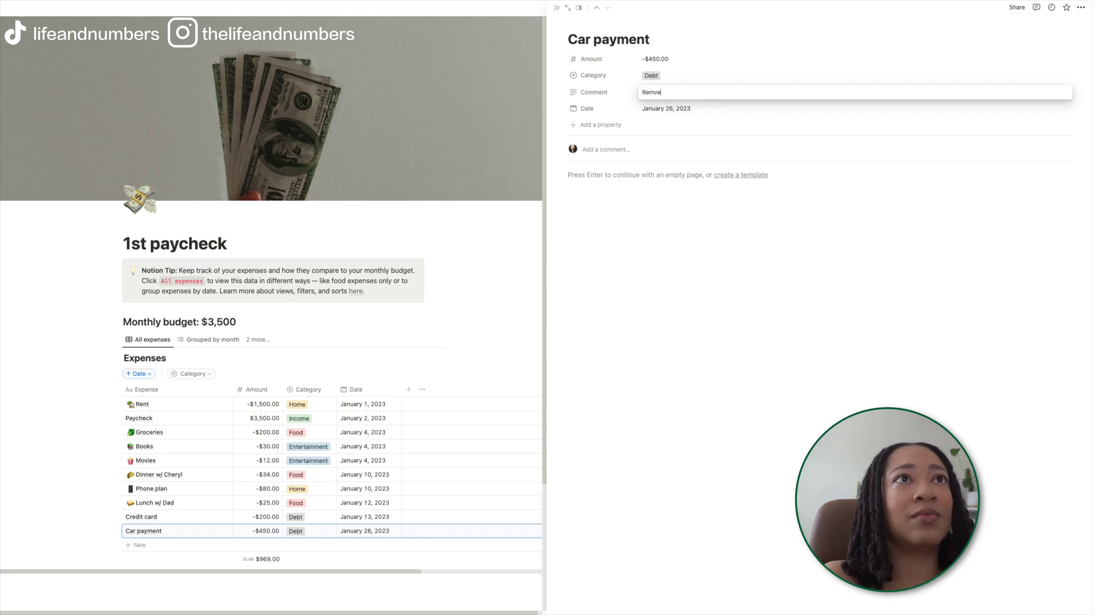
{"action": "type", "text": "m"}
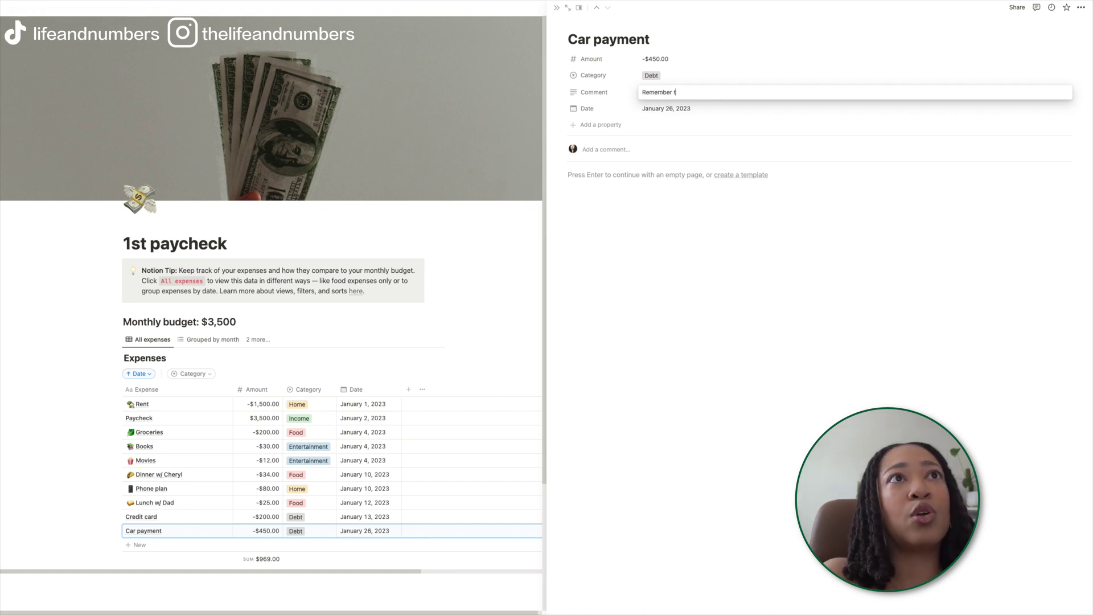
{"action": "type", "text": "ber y"}
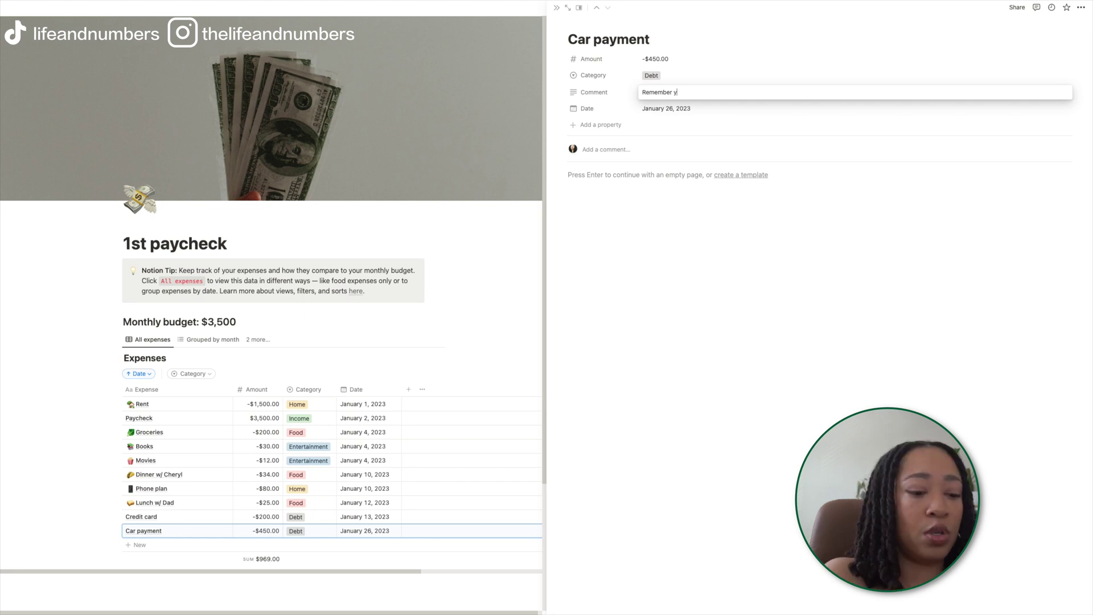
{"action": "type", "text": "ou want to m"}
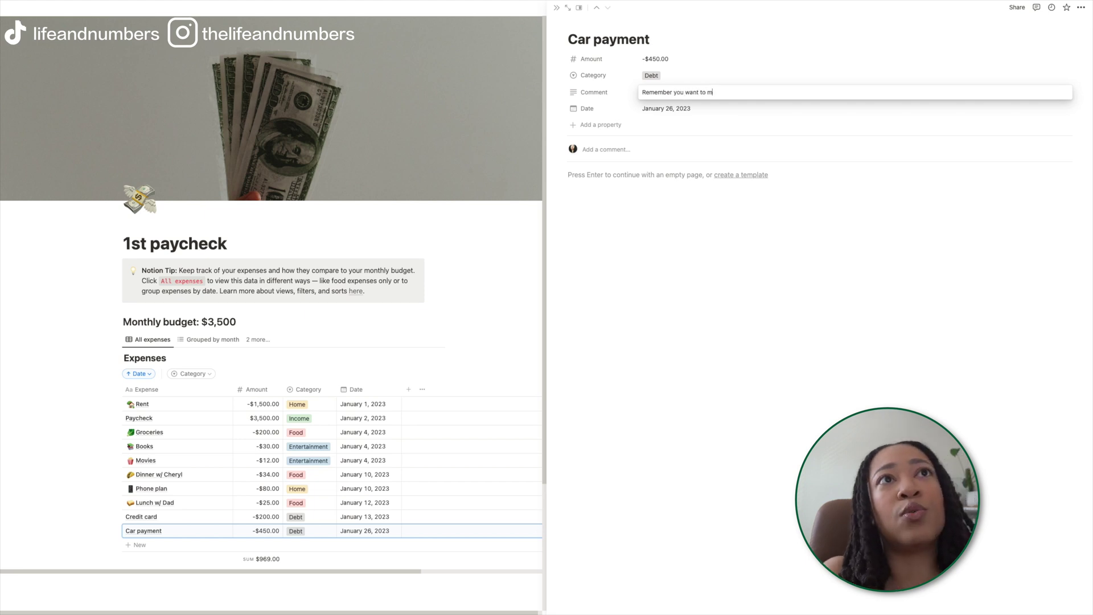
{"action": "type", "text": "ake an "}
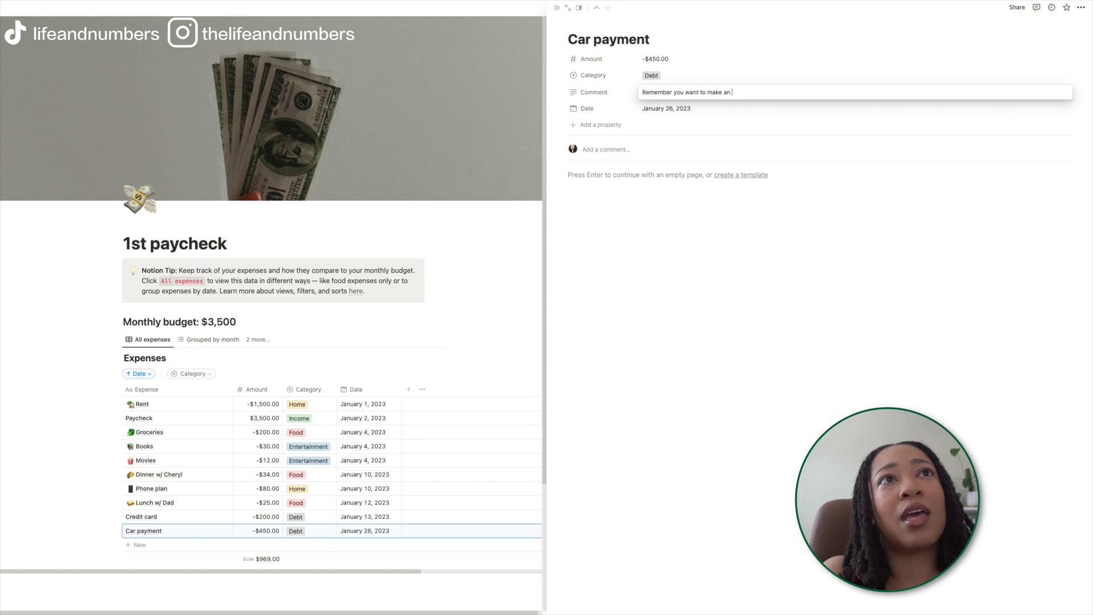
{"action": "type", "text": "extra payment next"}
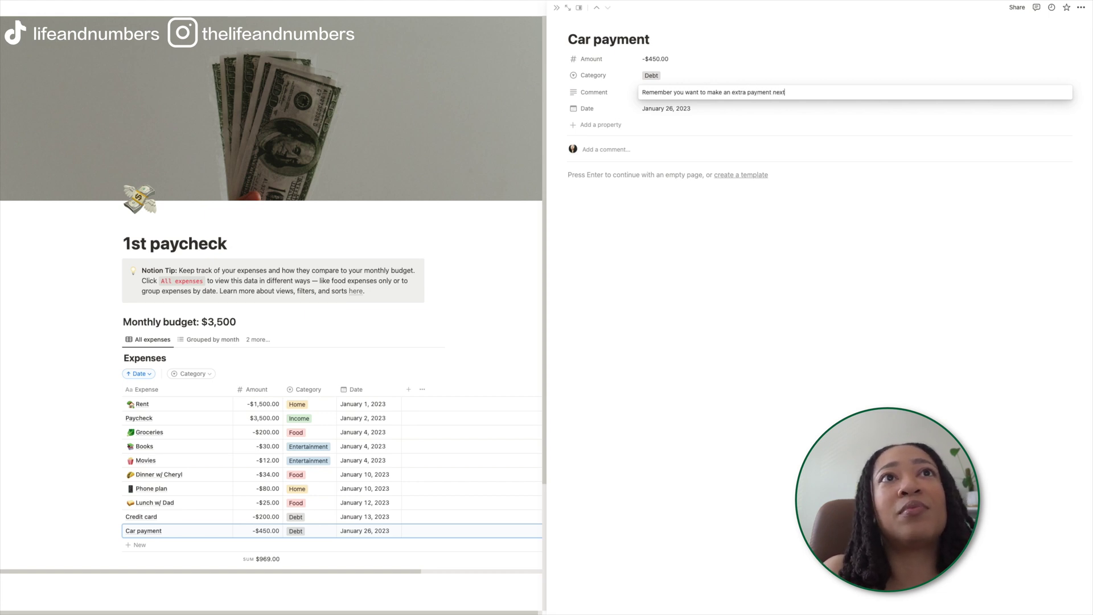
{"action": "type", "text": " month"}
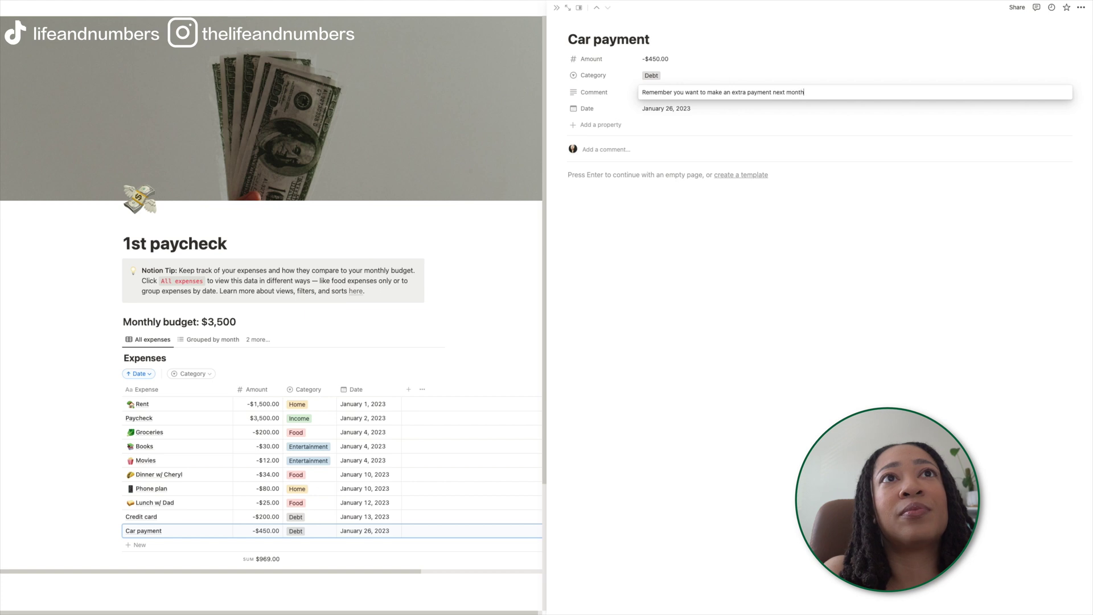
{"action": "left_click", "coordinate": [671, 267]}
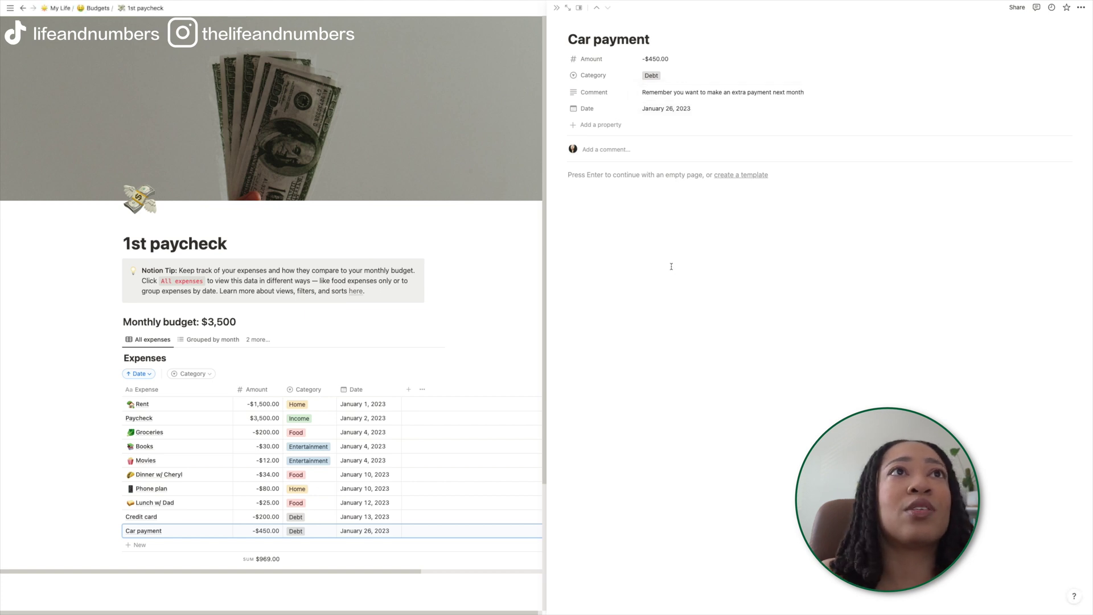
{"action": "left_click", "coordinate": [672, 266]}
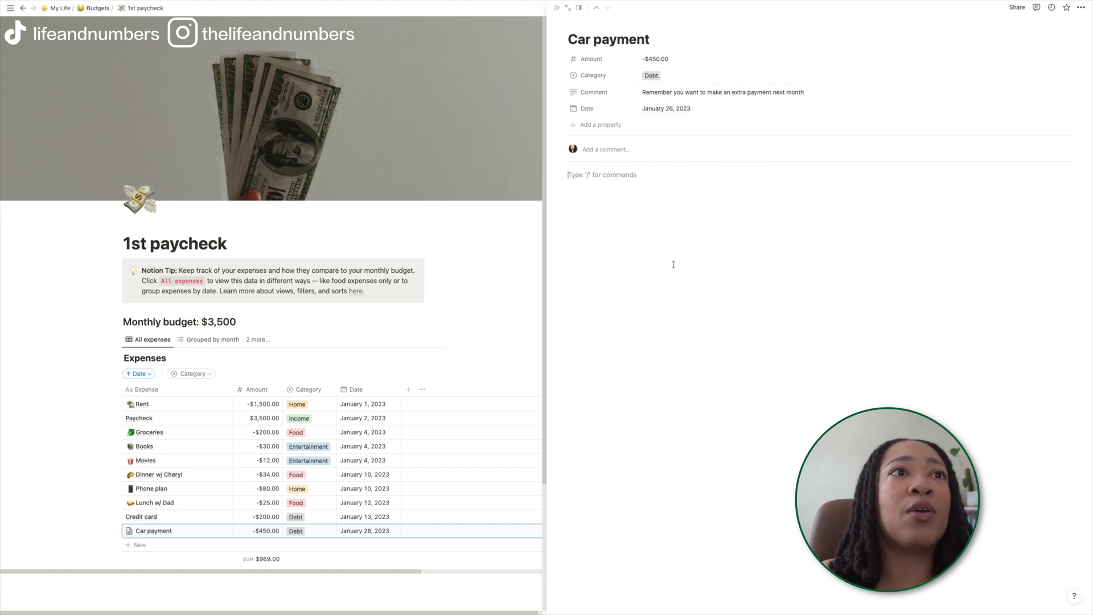
{"action": "left_click", "coordinate": [164, 601]}
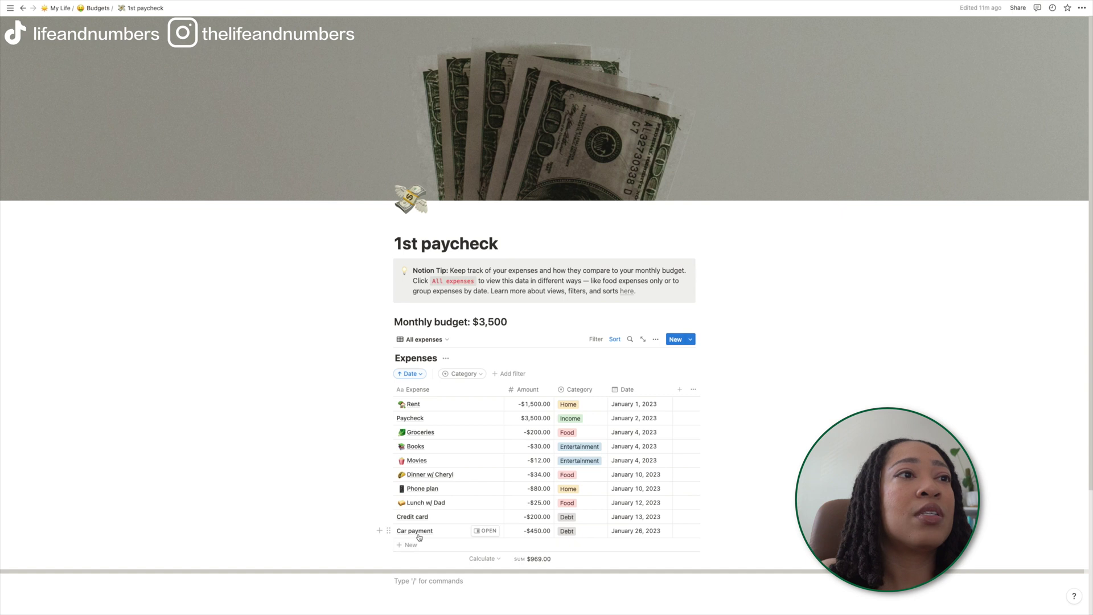
{"action": "left_click", "coordinate": [485, 531]}
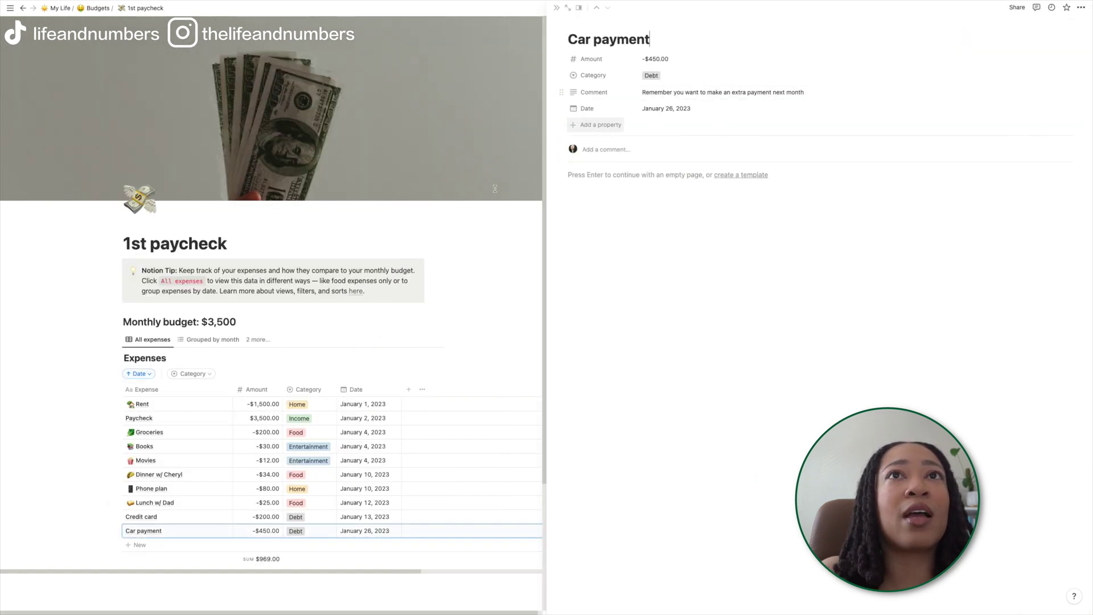
{"action": "left_click", "coordinate": [70, 504]}
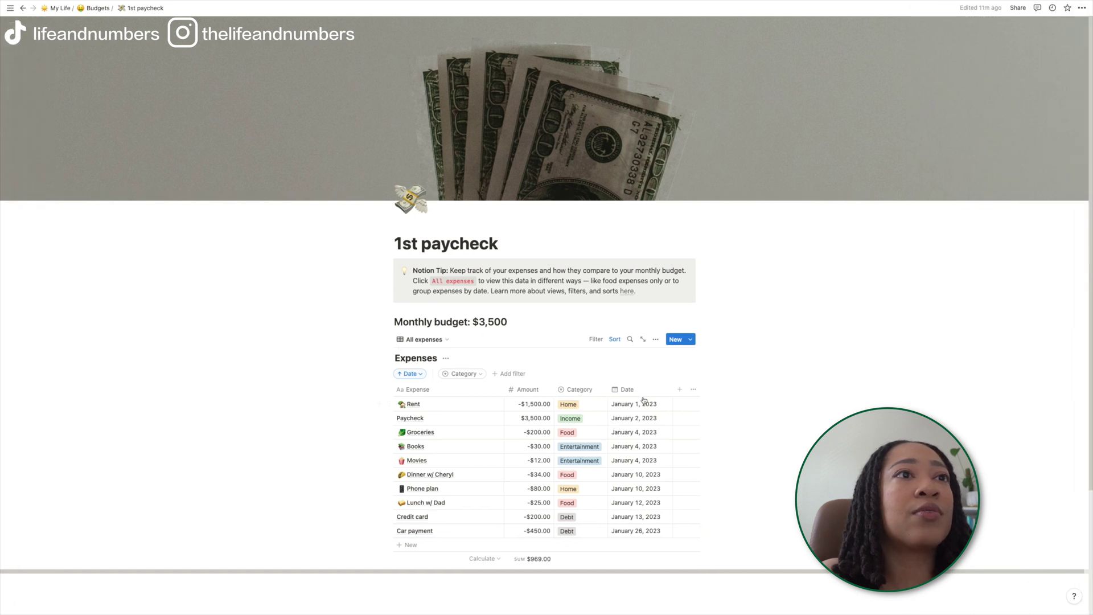
{"action": "left_click", "coordinate": [655, 339]}
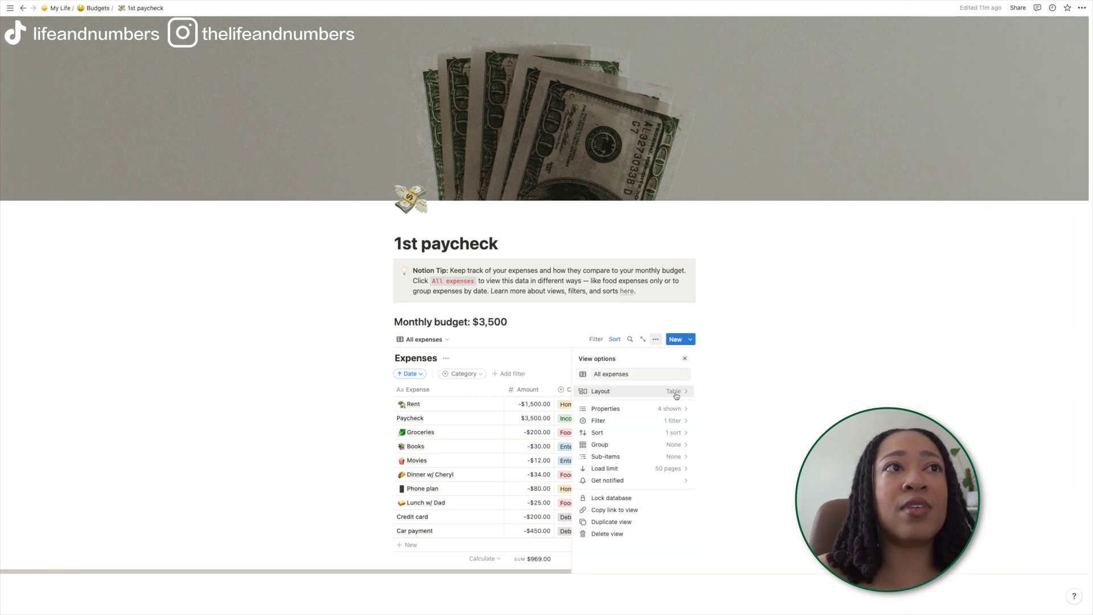
{"action": "left_click", "coordinate": [685, 358]}
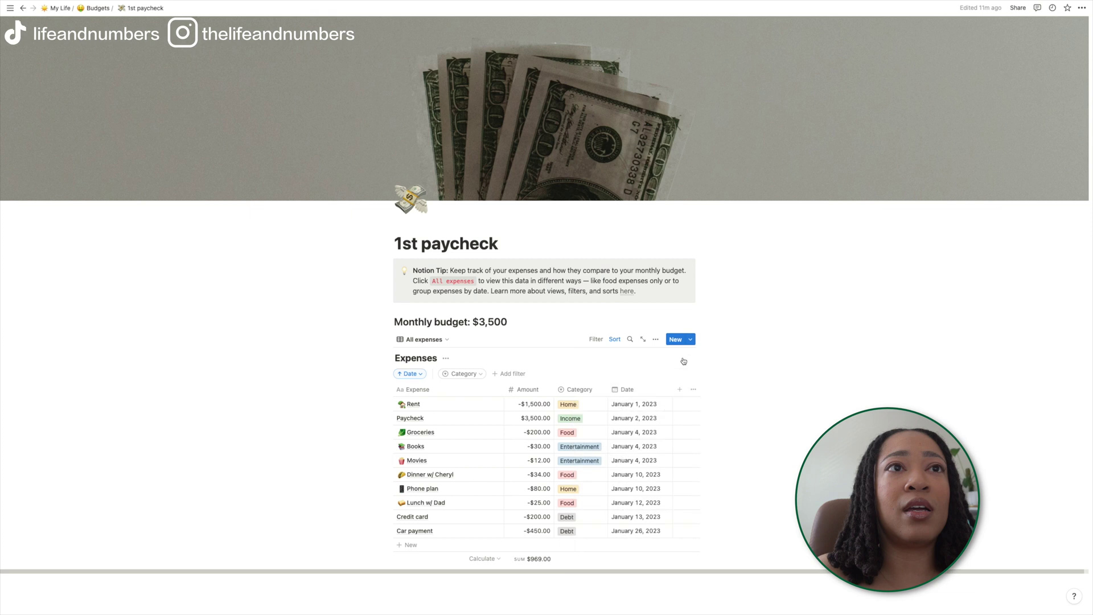
- Change the layout of the All expenses view from a table to a Board
{"action": "left_click", "coordinate": [656, 342]}
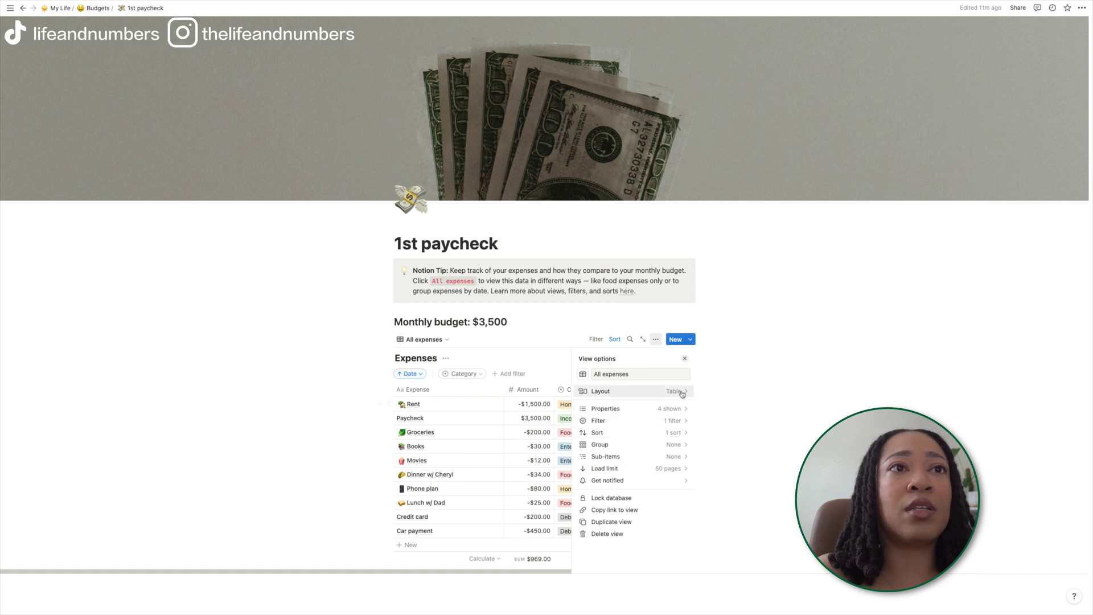
{"action": "left_click", "coordinate": [682, 393]}
{"action": "left_click", "coordinate": [630, 385]}
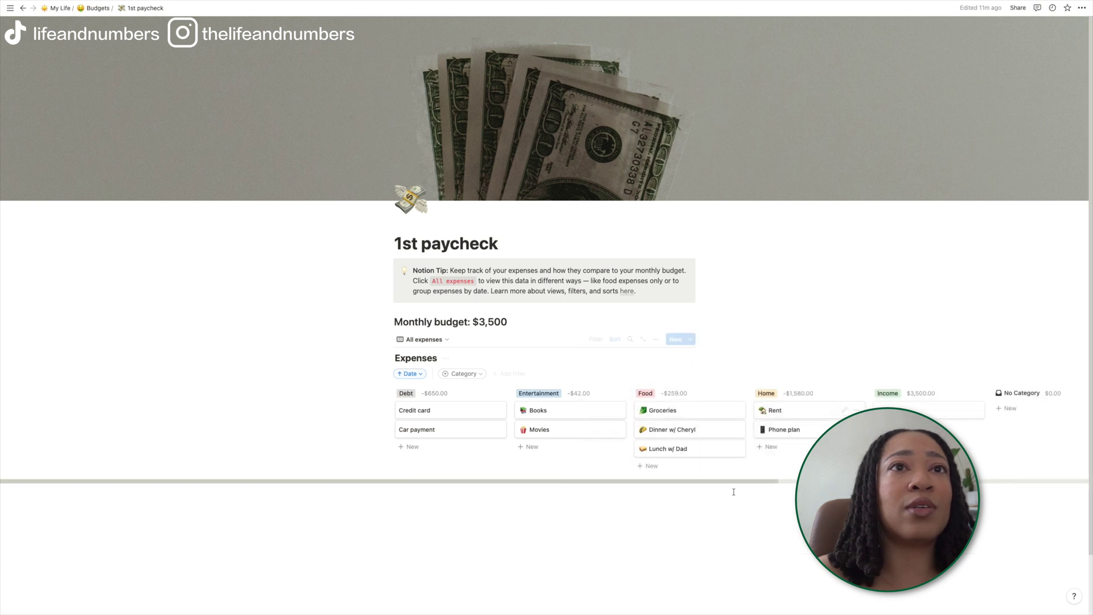
- Switch the All expenses view to the Calendar layout and look over the January expenses
{"action": "left_click", "coordinate": [656, 340]}
{"action": "left_click", "coordinate": [672, 392]}
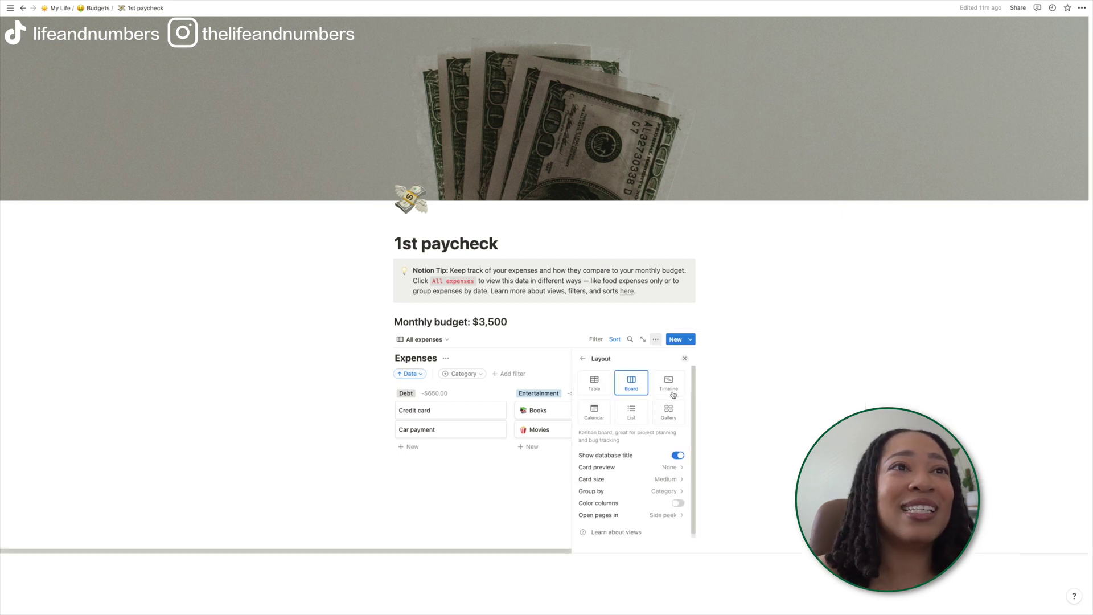
{"action": "left_click", "coordinate": [594, 411]}
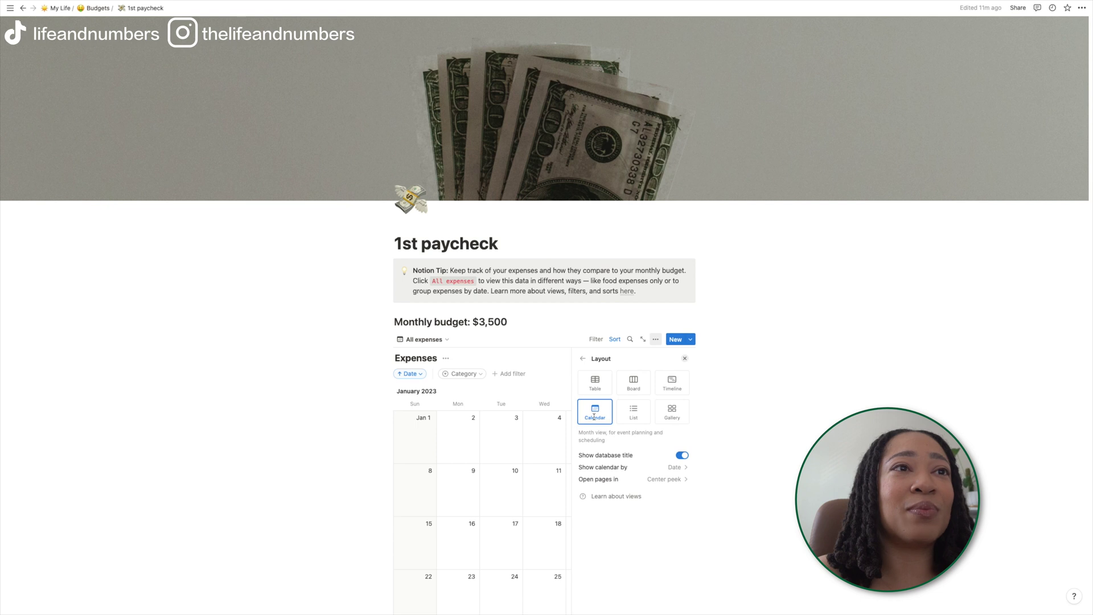
{"action": "left_click", "coordinate": [684, 358]}
{"action": "scroll", "coordinate": [684, 359], "scroll_direction": "down", "scroll_amount": 1}
{"action": "scroll", "coordinate": [547, 342], "scroll_direction": "down", "scroll_amount": 2}
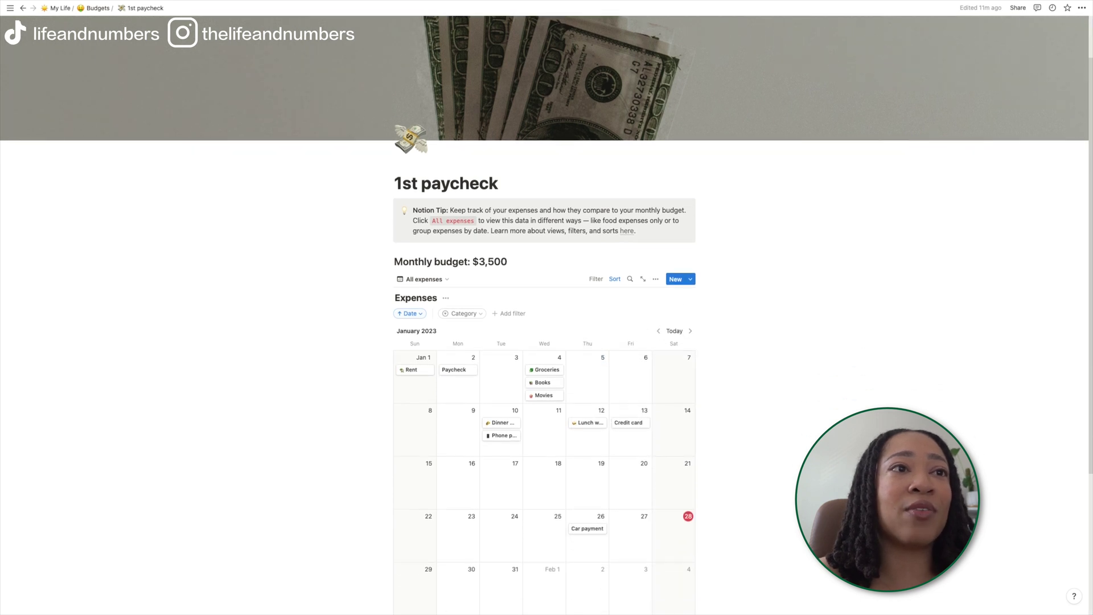
- Switch the All expenses view to the Timeline layout and close the view options
{"action": "left_click", "coordinate": [656, 268]}
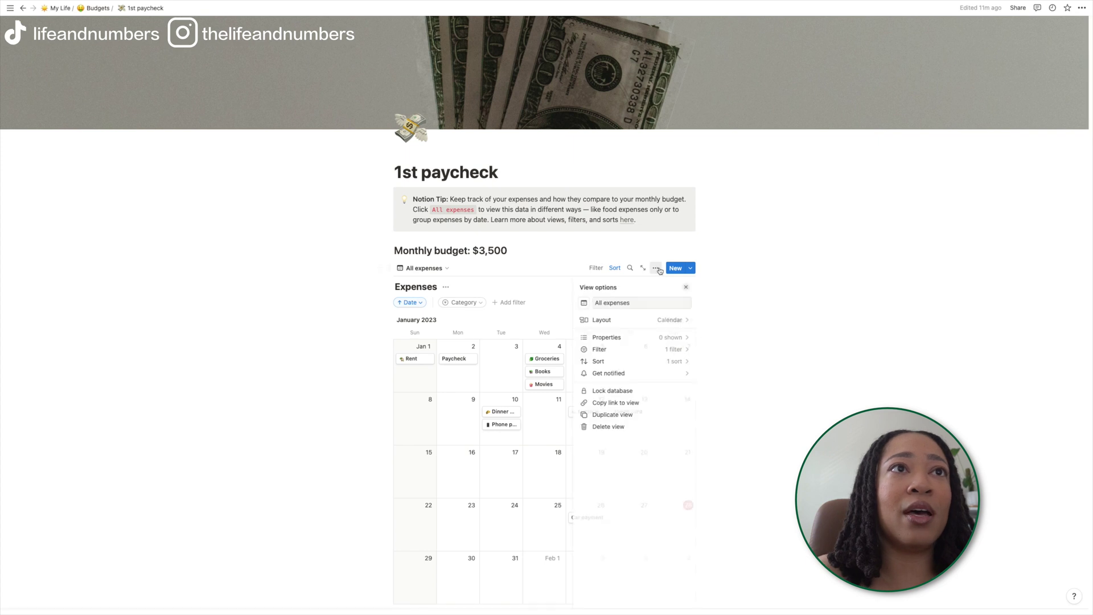
{"action": "left_click", "coordinate": [674, 323]}
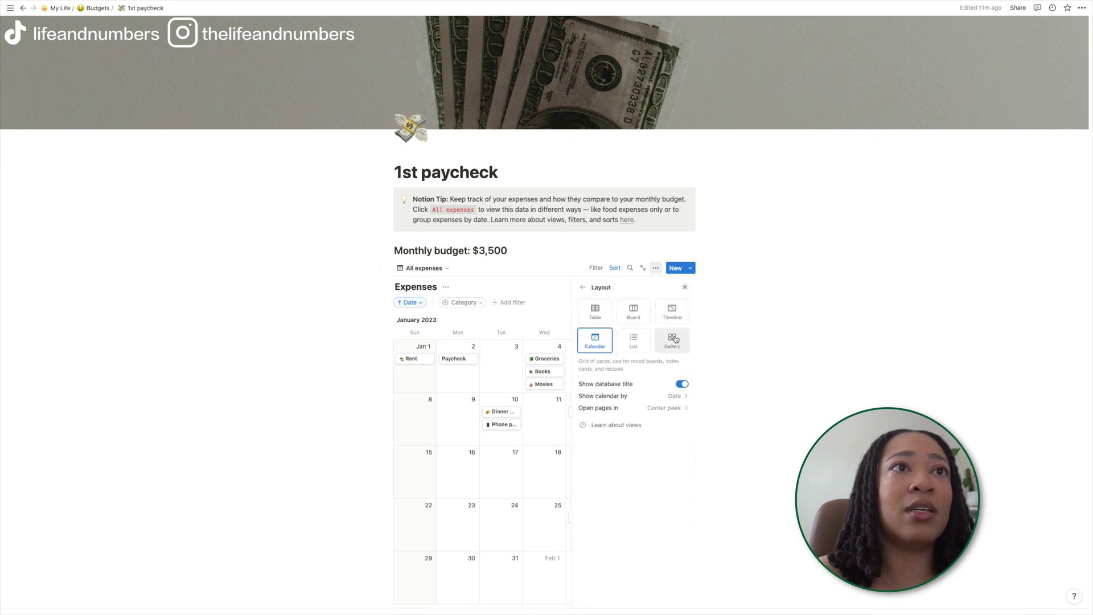
{"action": "left_click", "coordinate": [674, 316]}
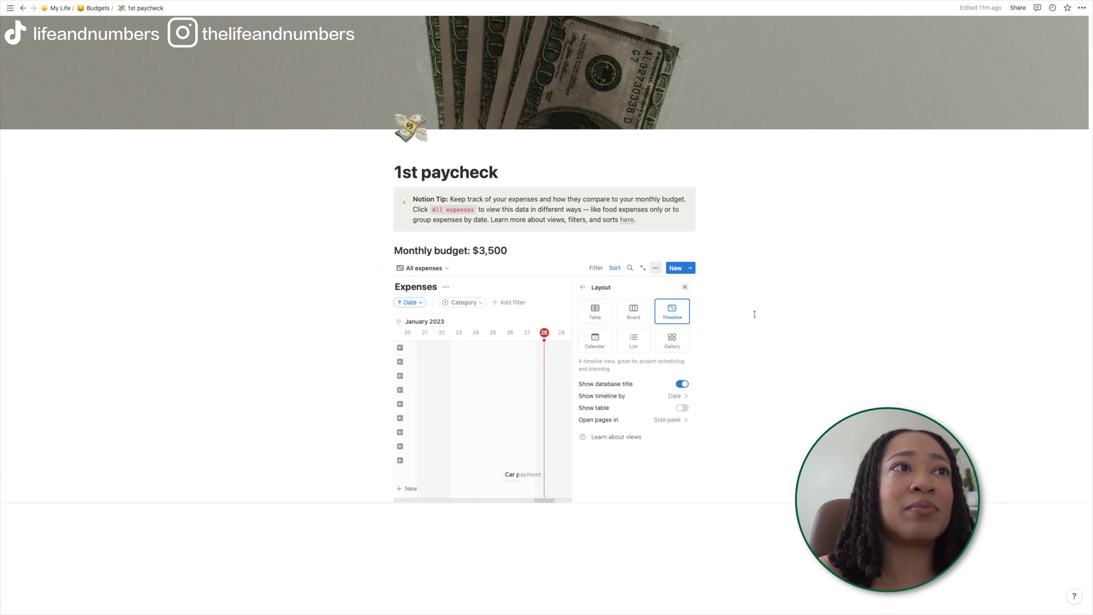
{"action": "left_click", "coordinate": [685, 287]}
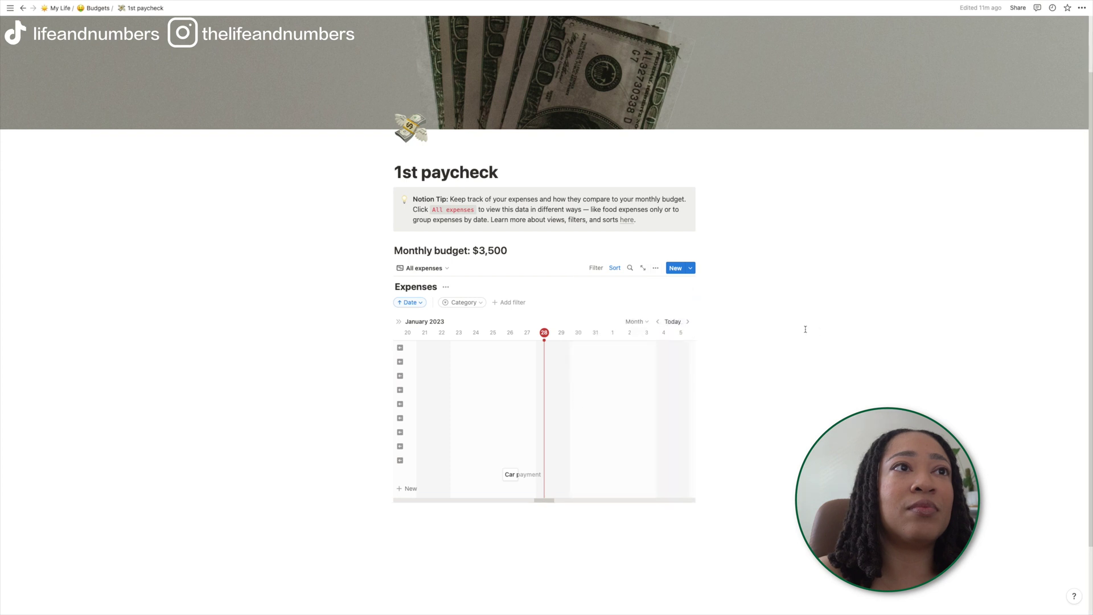
- Return the All expenses view to the Table layout
{"action": "left_click", "coordinate": [657, 267]}
{"action": "left_click", "coordinate": [649, 319]}
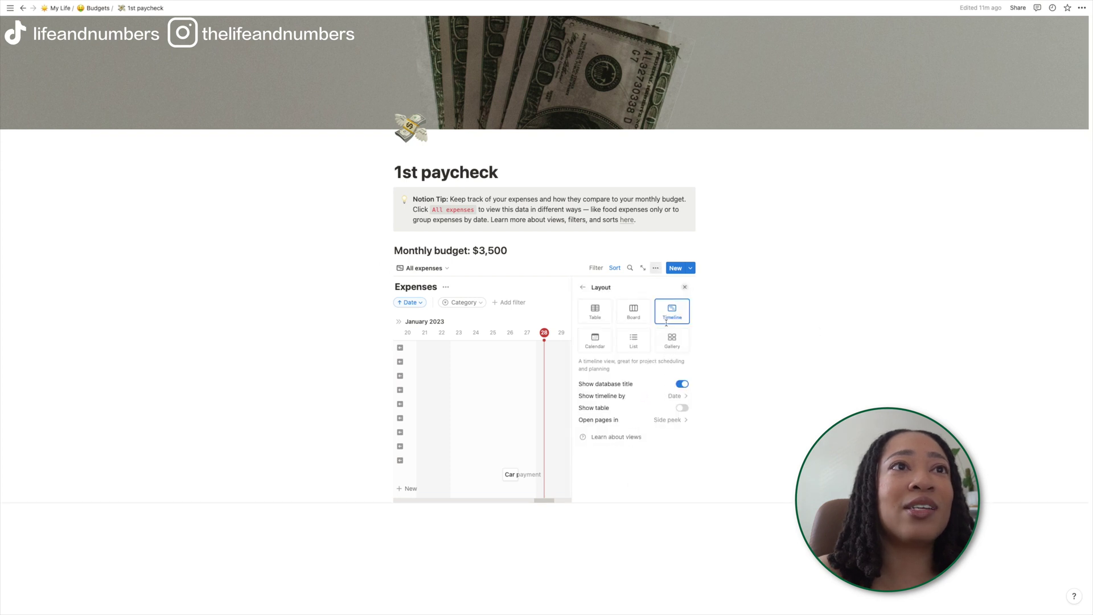
{"action": "left_click", "coordinate": [598, 308]}
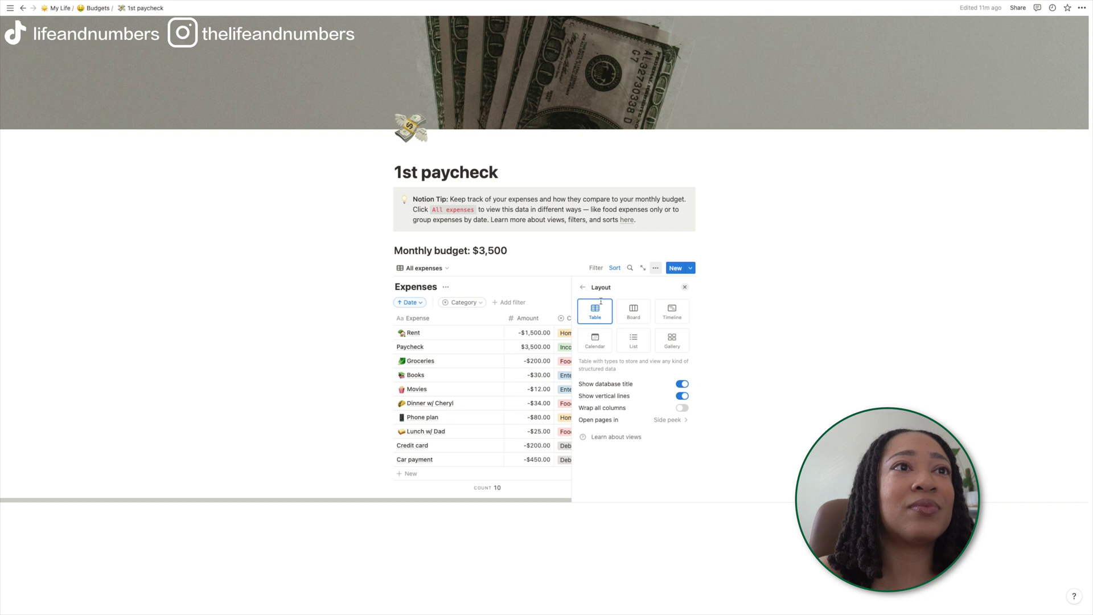
- Make the hidden Comment property visible in the Expenses table and close the view options
{"action": "left_click", "coordinate": [583, 287]}
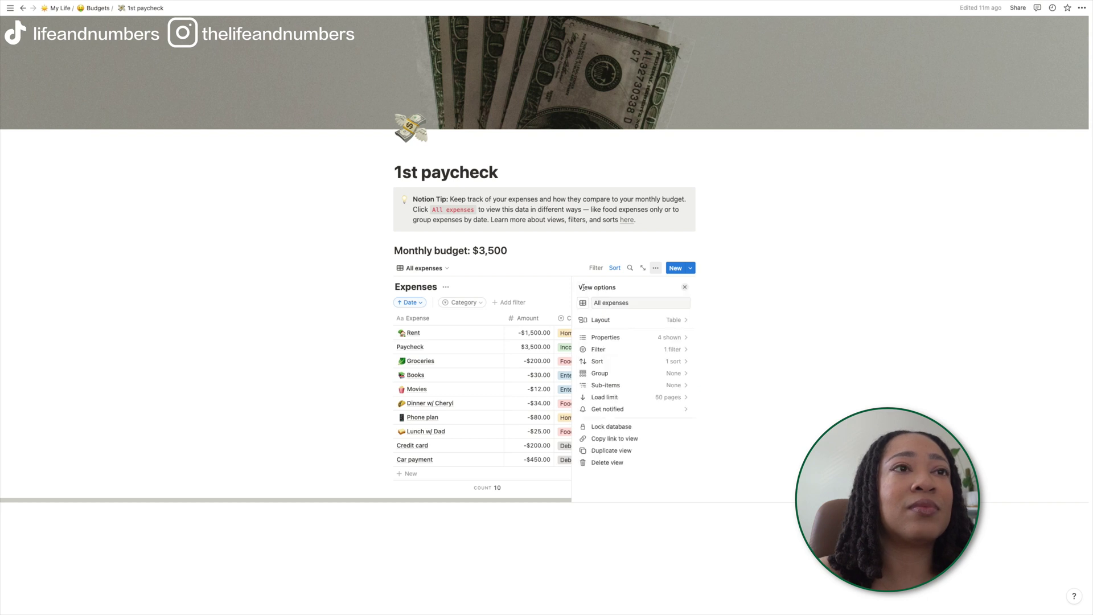
{"action": "left_click", "coordinate": [629, 337]}
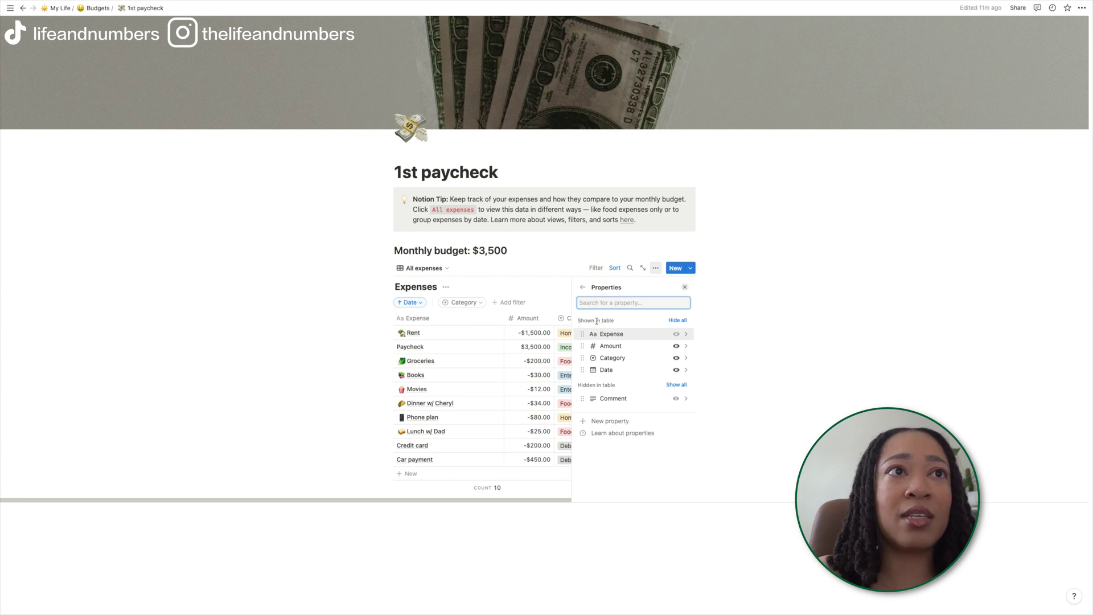
{"action": "left_click", "coordinate": [676, 398]}
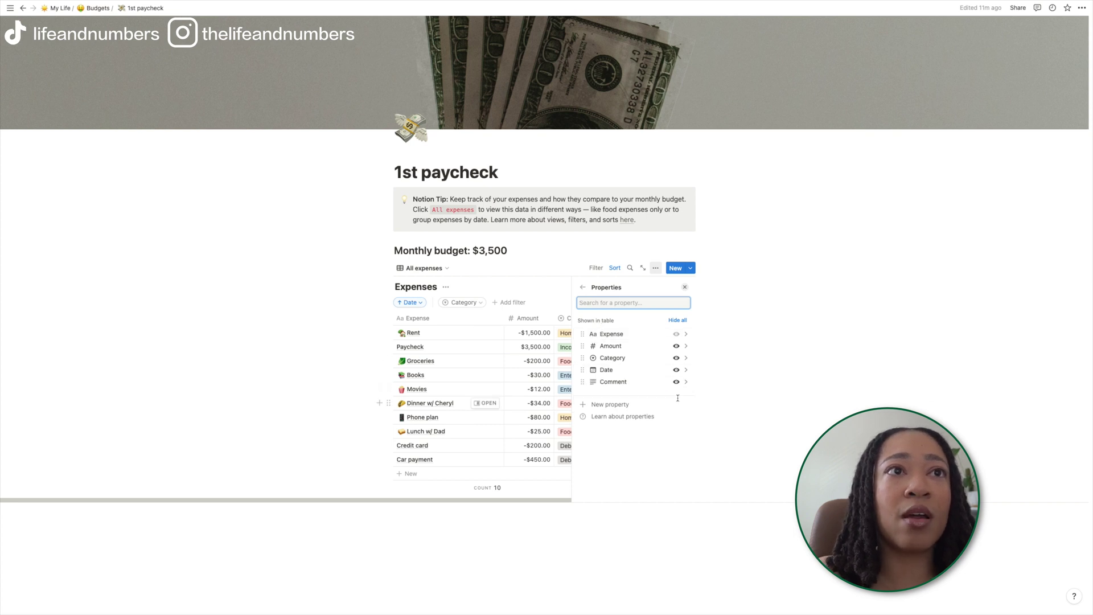
{"action": "left_click", "coordinate": [685, 287]}
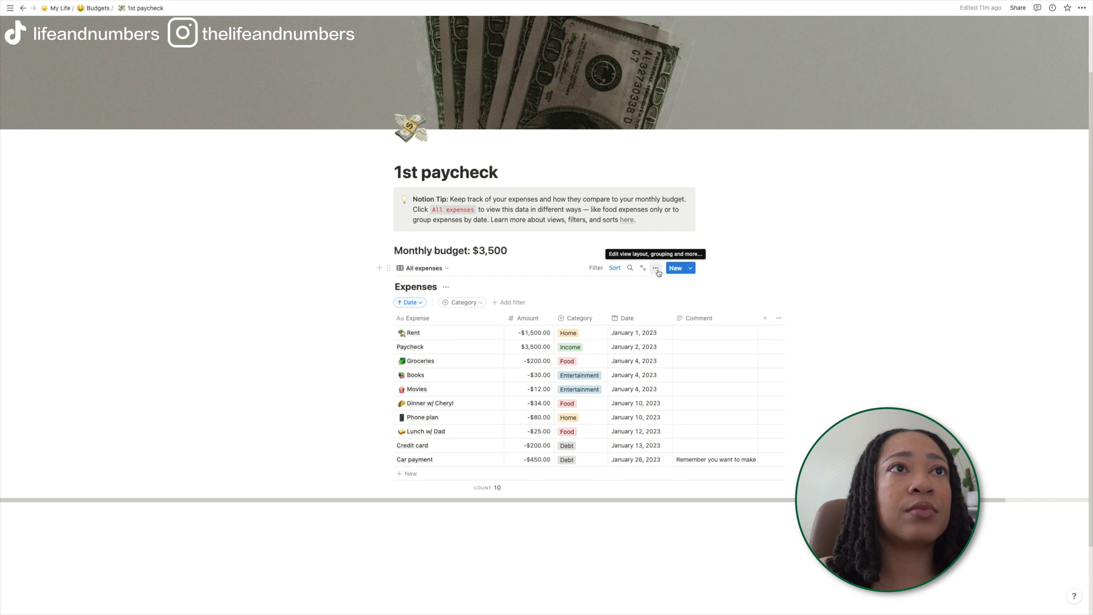
- Open the Car payment entry as a page and add a new property of type Formula
{"action": "left_click", "coordinate": [484, 460]}
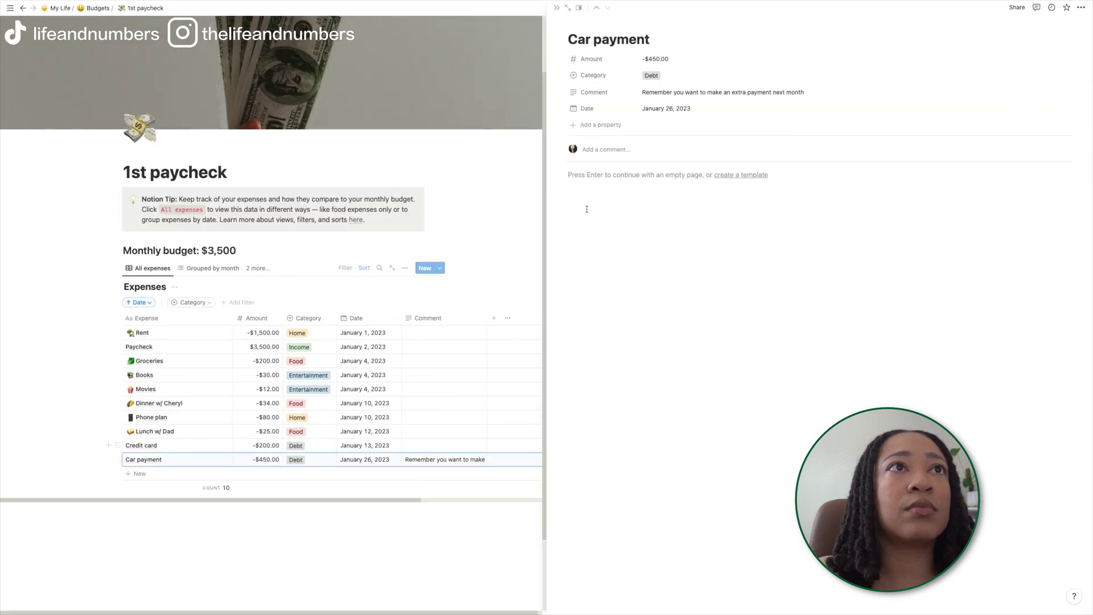
{"action": "left_click", "coordinate": [612, 126]}
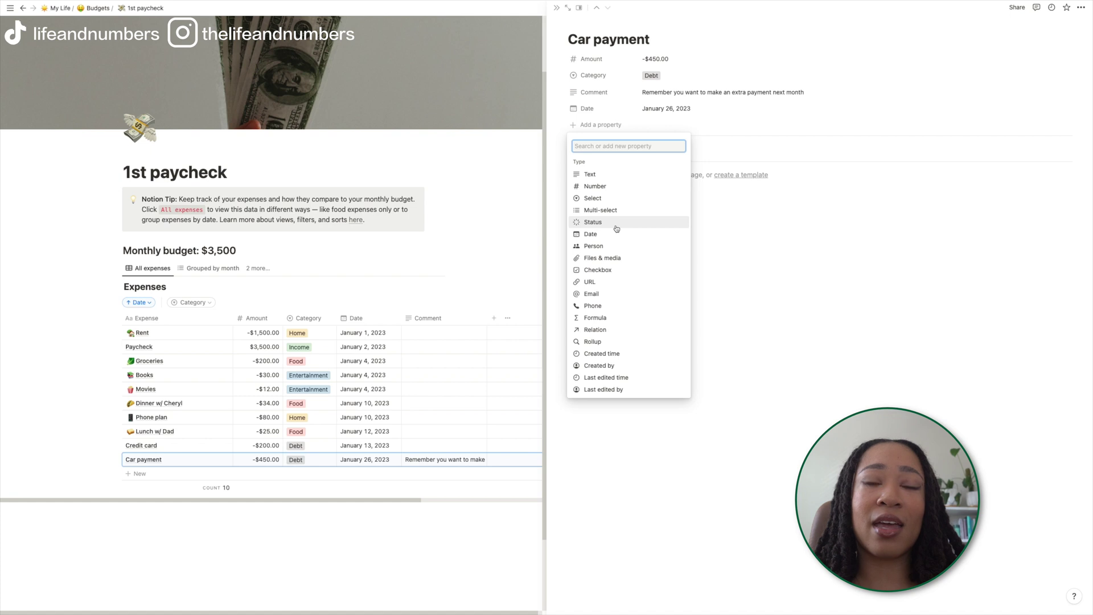
{"action": "left_click", "coordinate": [604, 323]}
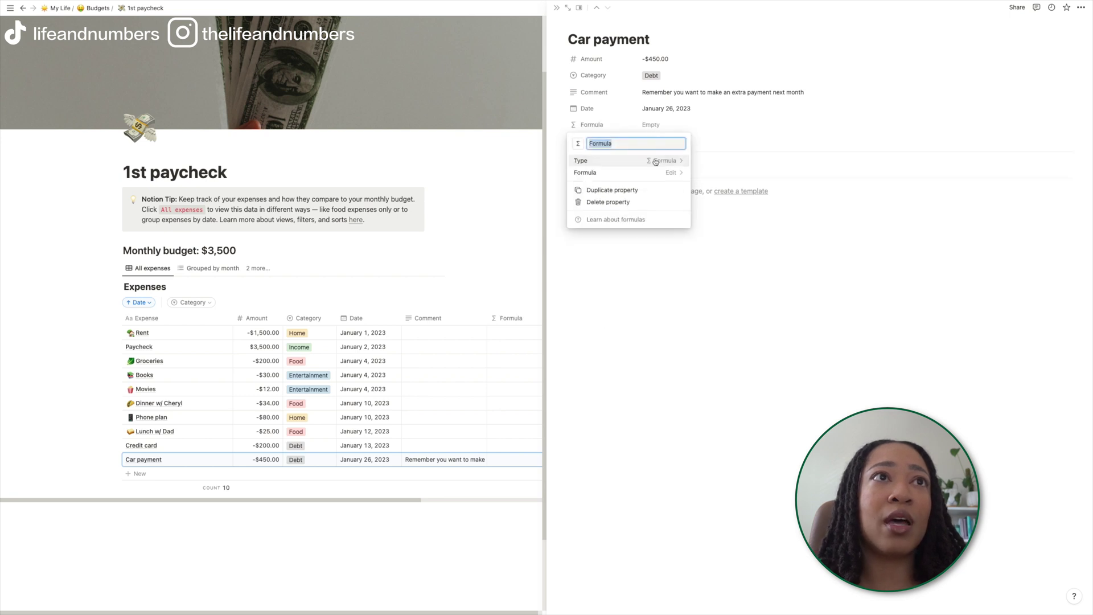
- Look through the properties, constants and functions available in the Formula property's editor, and close it without entering a formula
{"action": "left_click", "coordinate": [671, 172]}
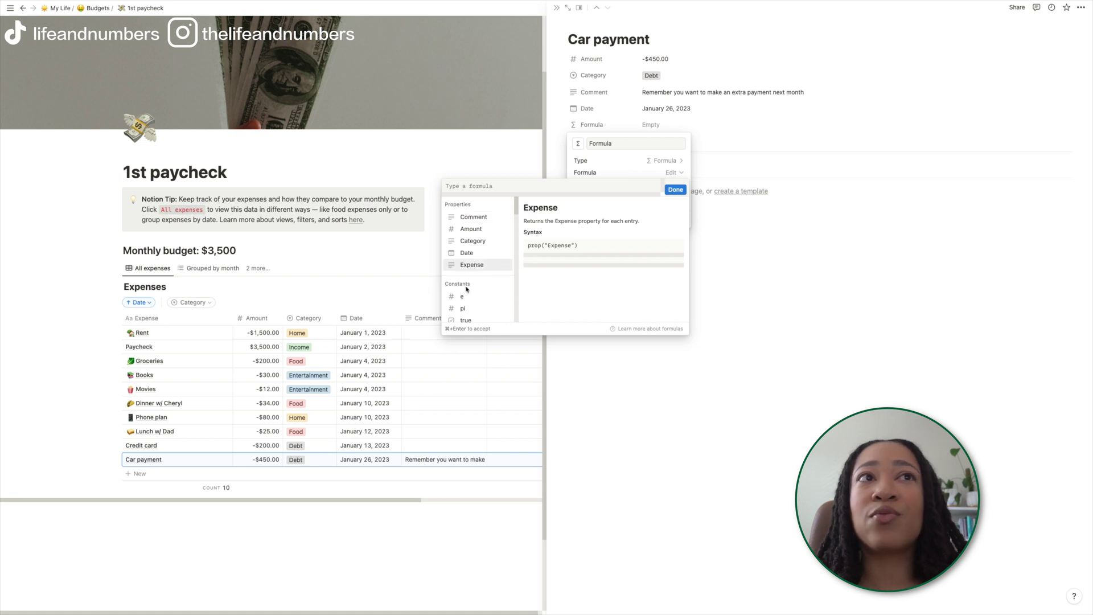
{"action": "scroll", "coordinate": [481, 276], "scroll_direction": "down", "scroll_amount": 2}
{"action": "scroll", "coordinate": [481, 276], "scroll_direction": "down", "scroll_amount": 10}
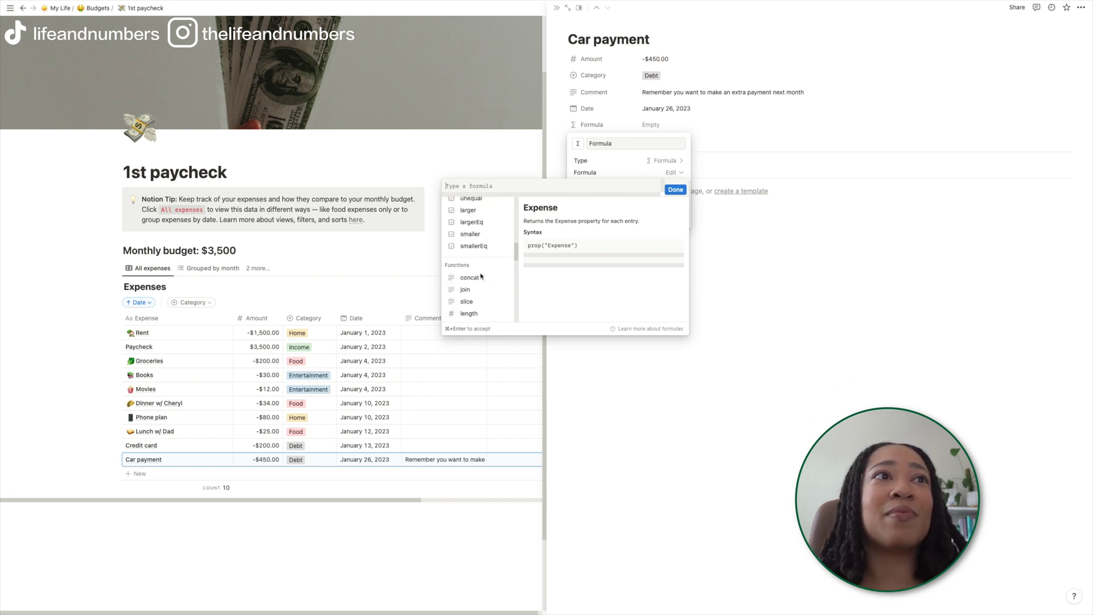
{"action": "scroll", "coordinate": [481, 276], "scroll_direction": "down", "scroll_amount": 8}
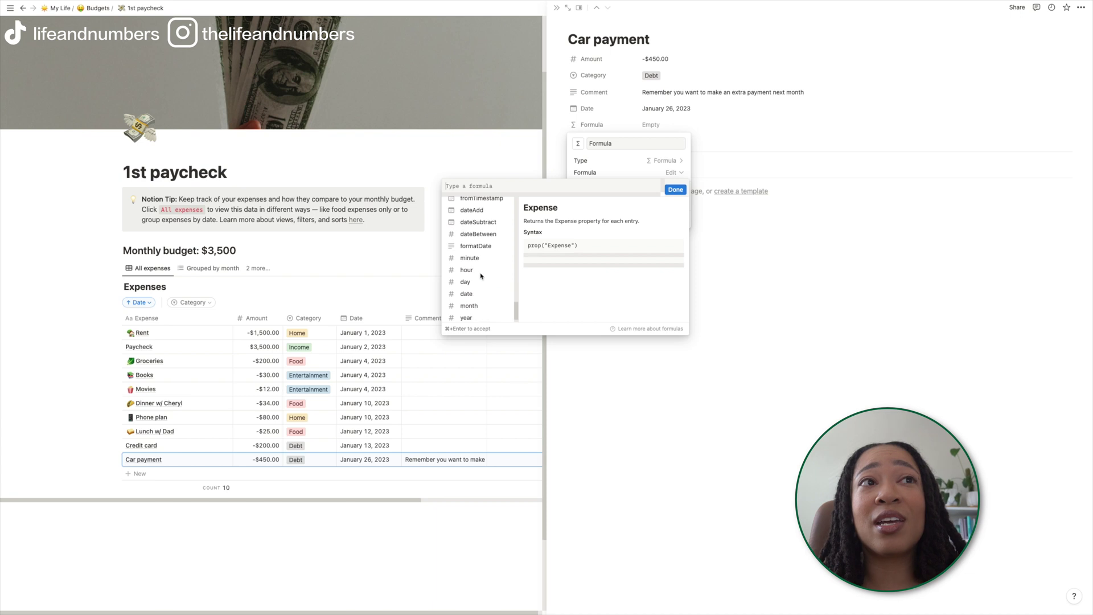
{"action": "scroll", "coordinate": [482, 277], "scroll_direction": "up", "scroll_amount": 8}
{"action": "scroll", "coordinate": [481, 276], "scroll_direction": "up", "scroll_amount": 5}
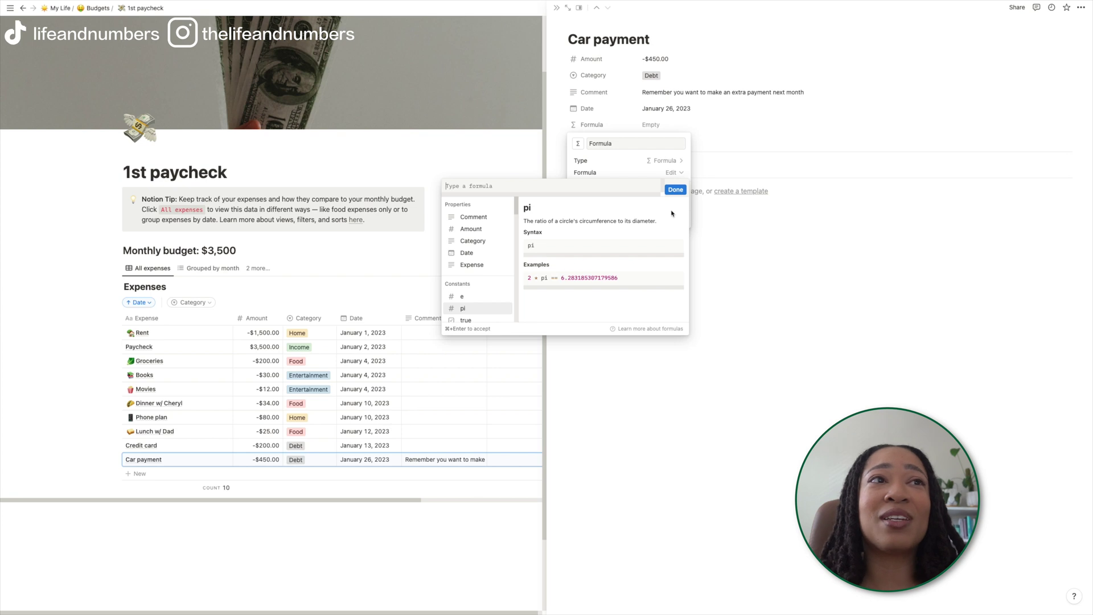
{"action": "left_click", "coordinate": [677, 191]}
{"action": "left_click", "coordinate": [690, 288]}
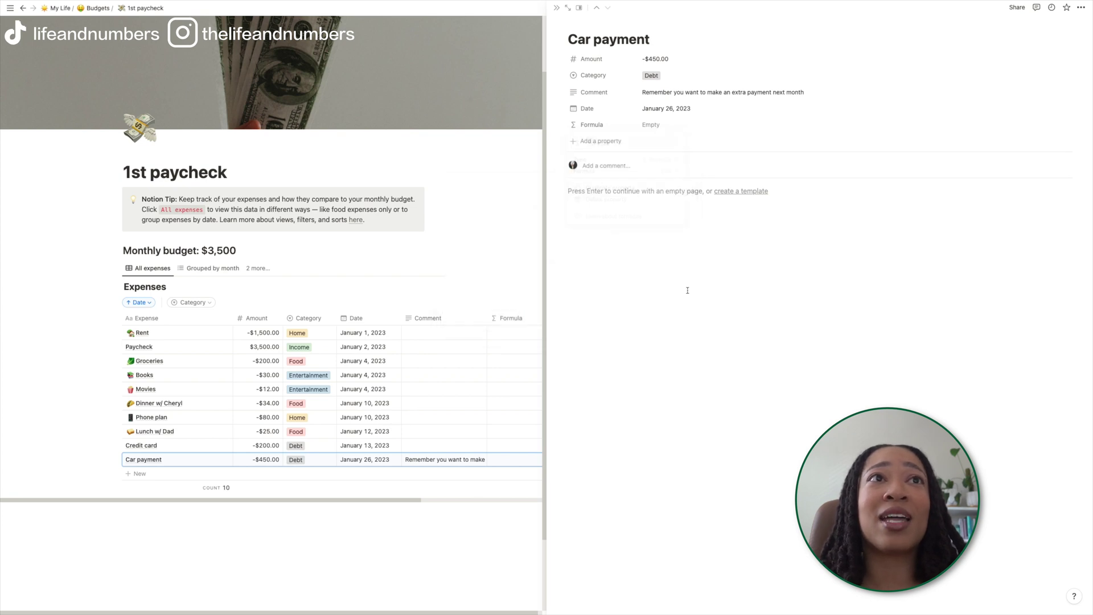
- Delete the Formula property from the Expenses database and close the Car payment entry
{"action": "left_click", "coordinate": [562, 125]}
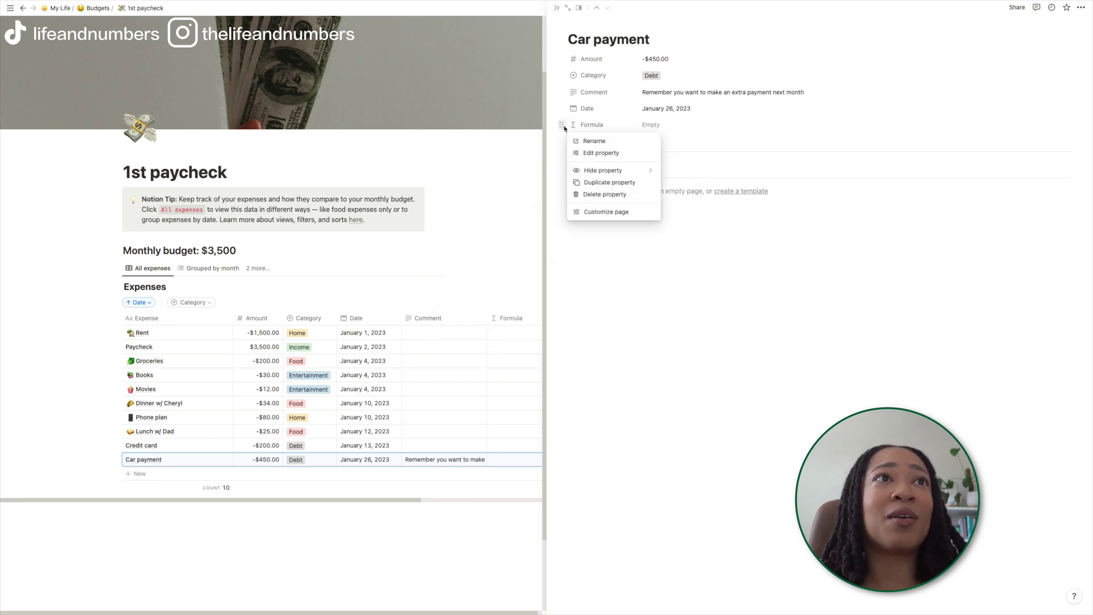
{"action": "left_click", "coordinate": [633, 196]}
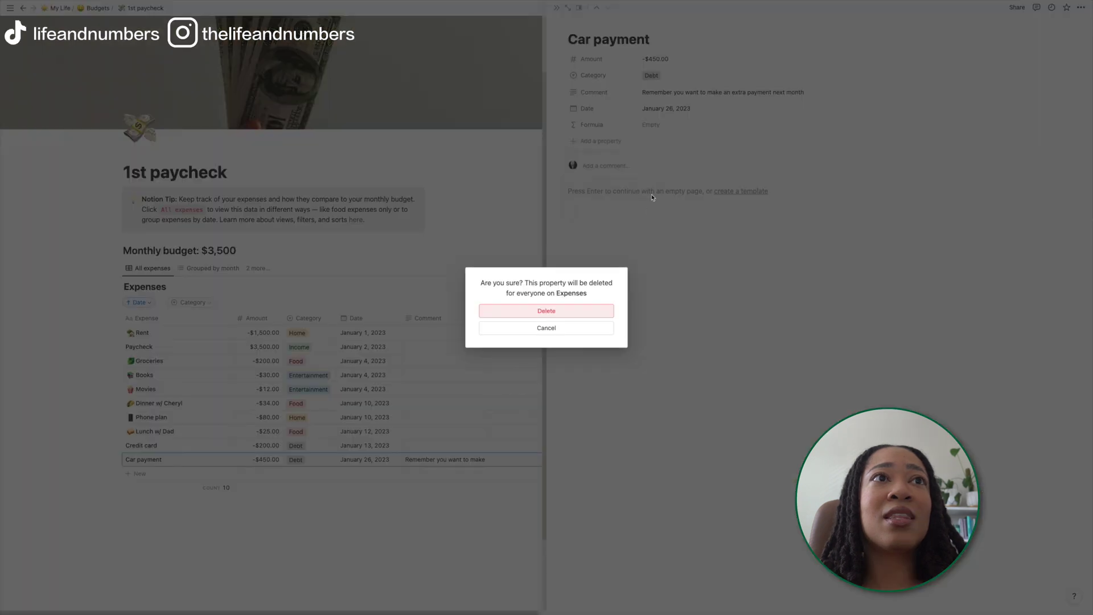
{"action": "left_click", "coordinate": [598, 313]}
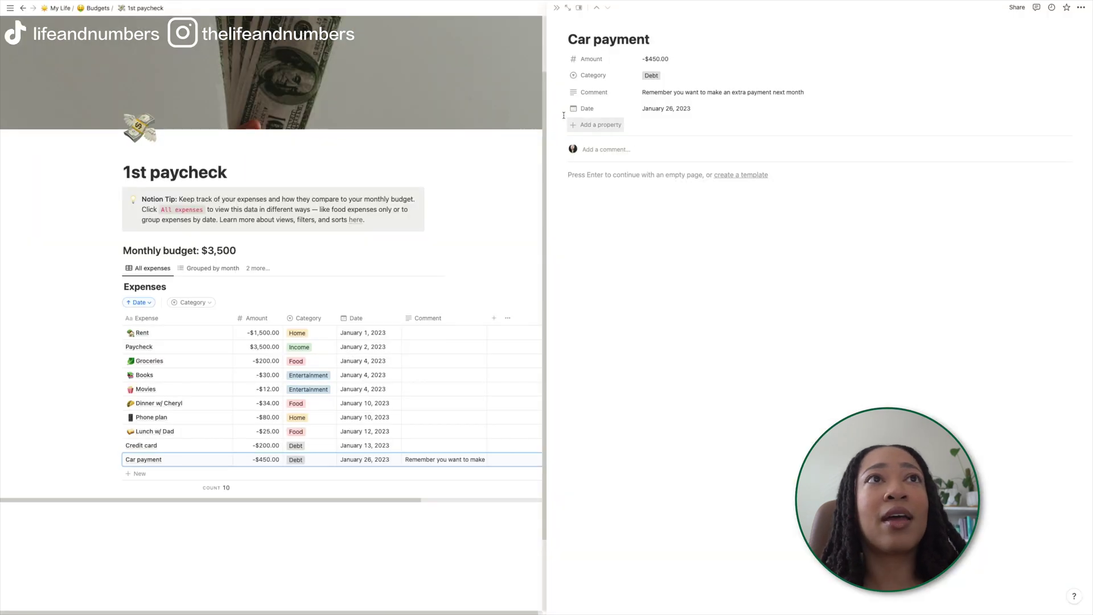
{"action": "left_click", "coordinate": [515, 184]}
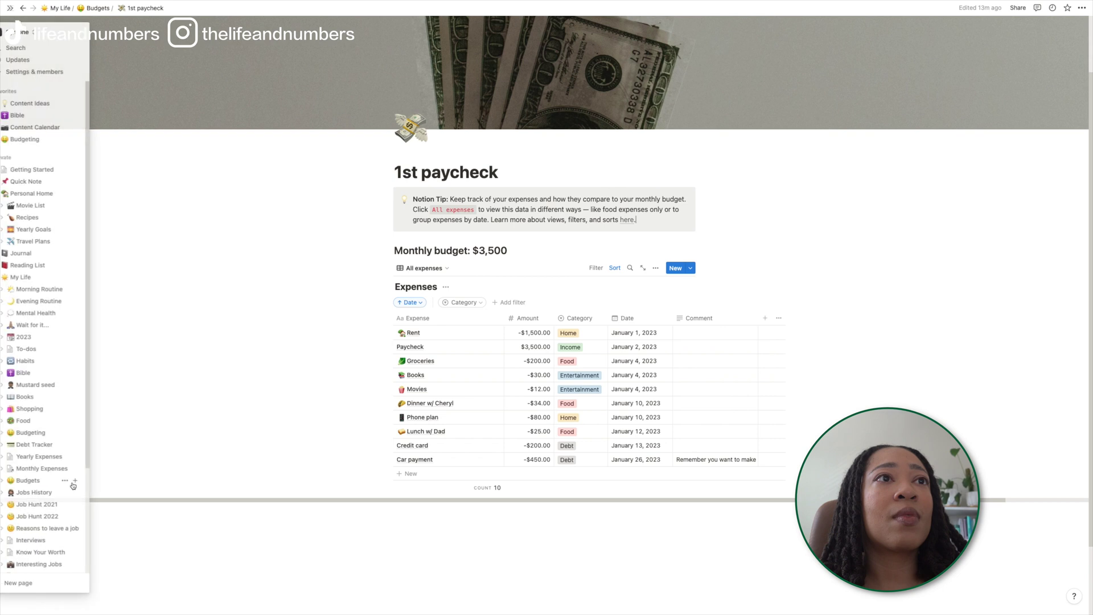
- Delete the Notion Tip callout from the 1st paycheck page
{"action": "scroll", "coordinate": [272, 445], "scroll_direction": "down", "scroll_amount": 1}
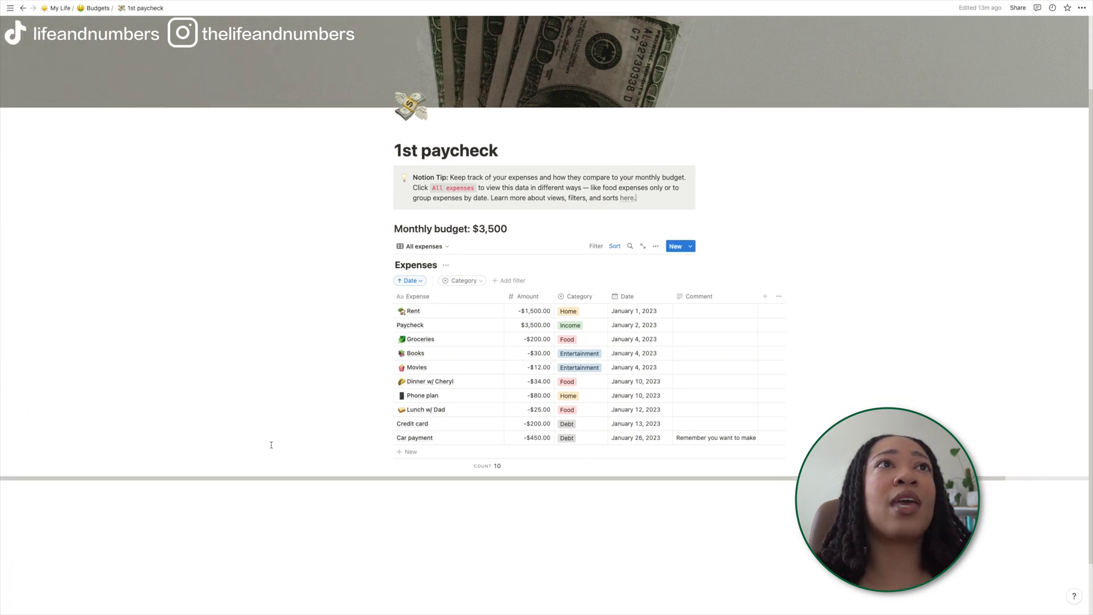
{"action": "scroll", "coordinate": [271, 445], "scroll_direction": "up", "scroll_amount": 4}
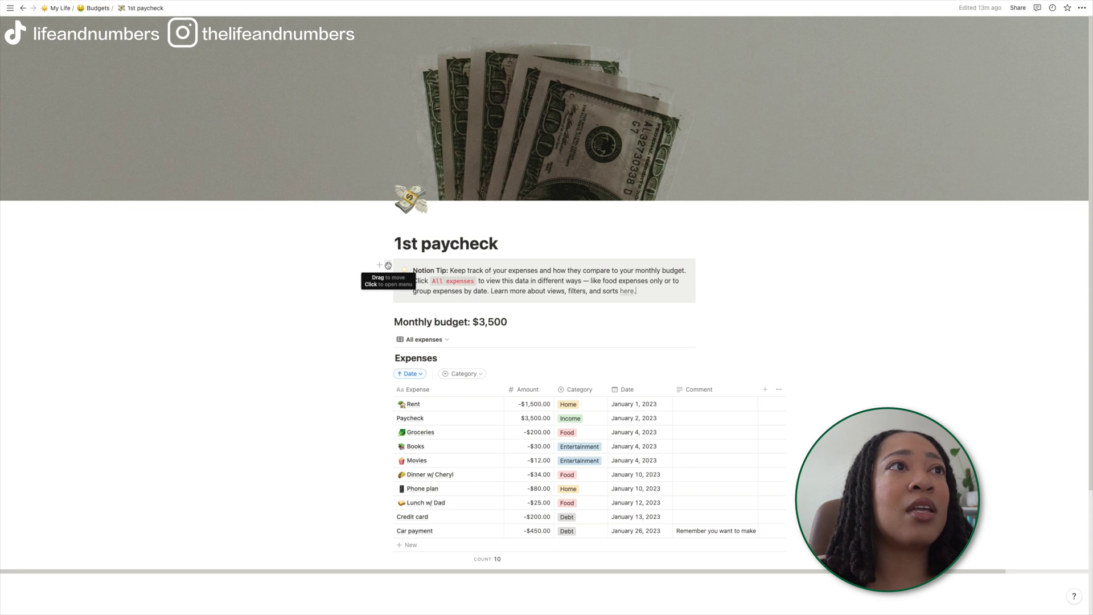
{"action": "left_click", "coordinate": [388, 265]}
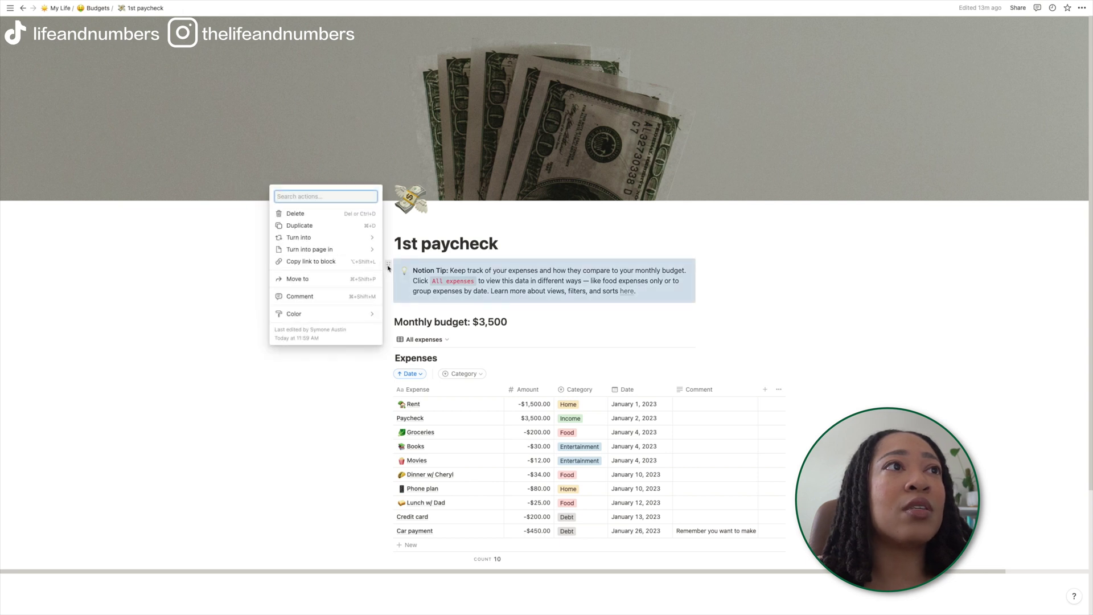
{"action": "left_click", "coordinate": [302, 215]}
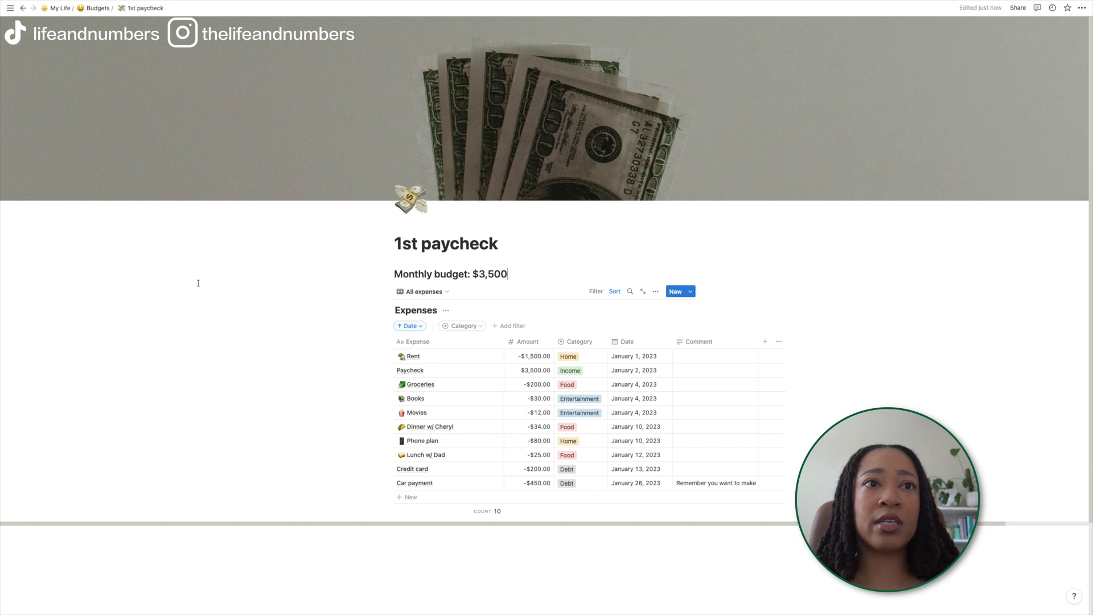
- Duplicate the 1st paycheck subpage on the Budgets page and place the copy in the column under February
{"action": "left_click", "coordinate": [99, 8]}
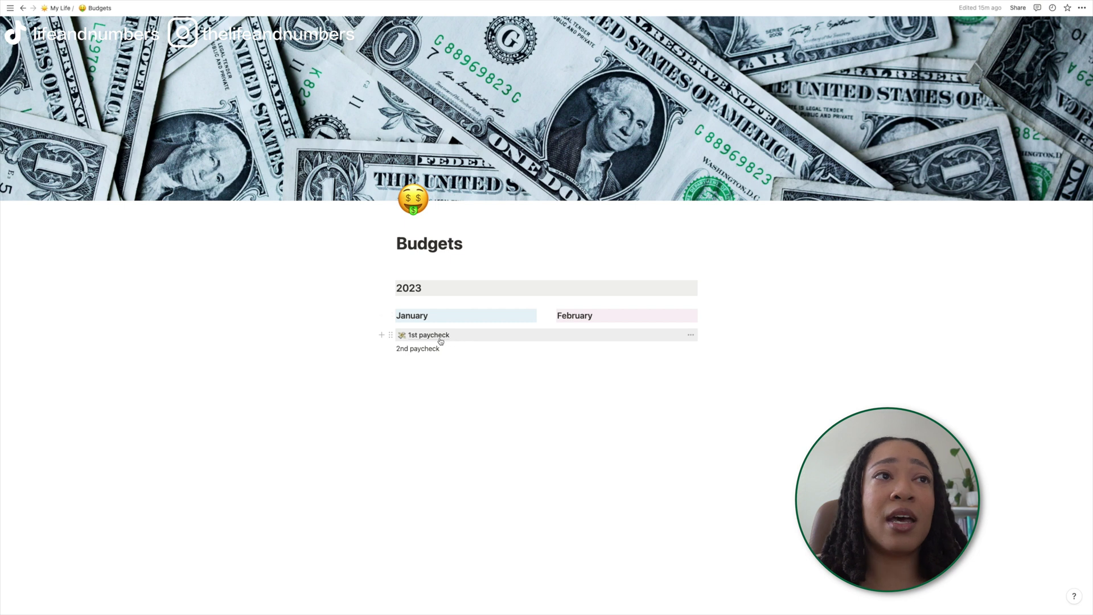
{"action": "right_click", "coordinate": [421, 338]}
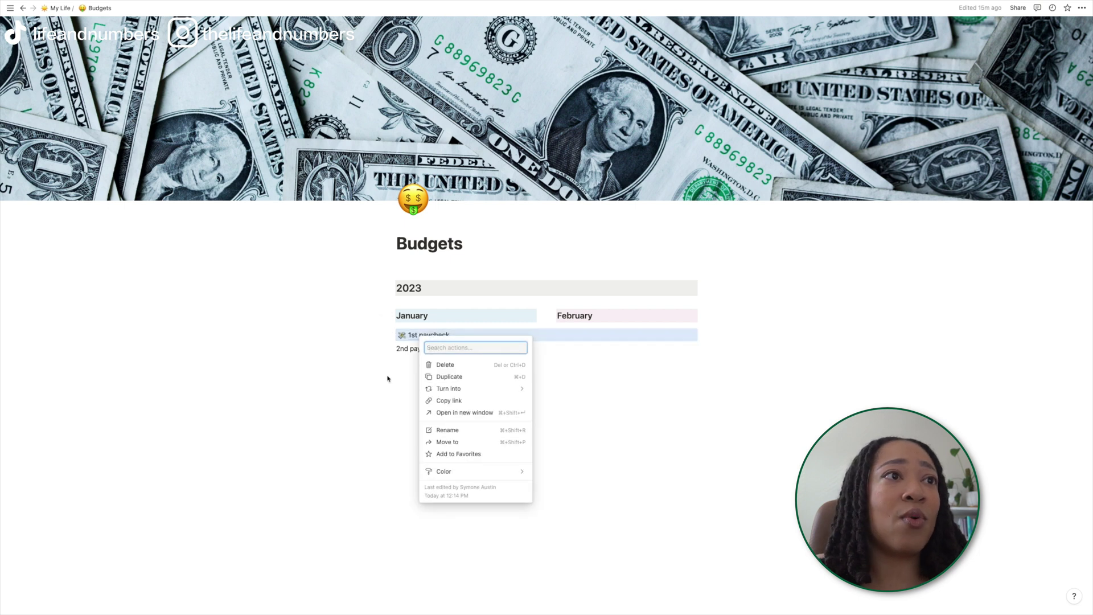
{"action": "left_click", "coordinate": [447, 378]}
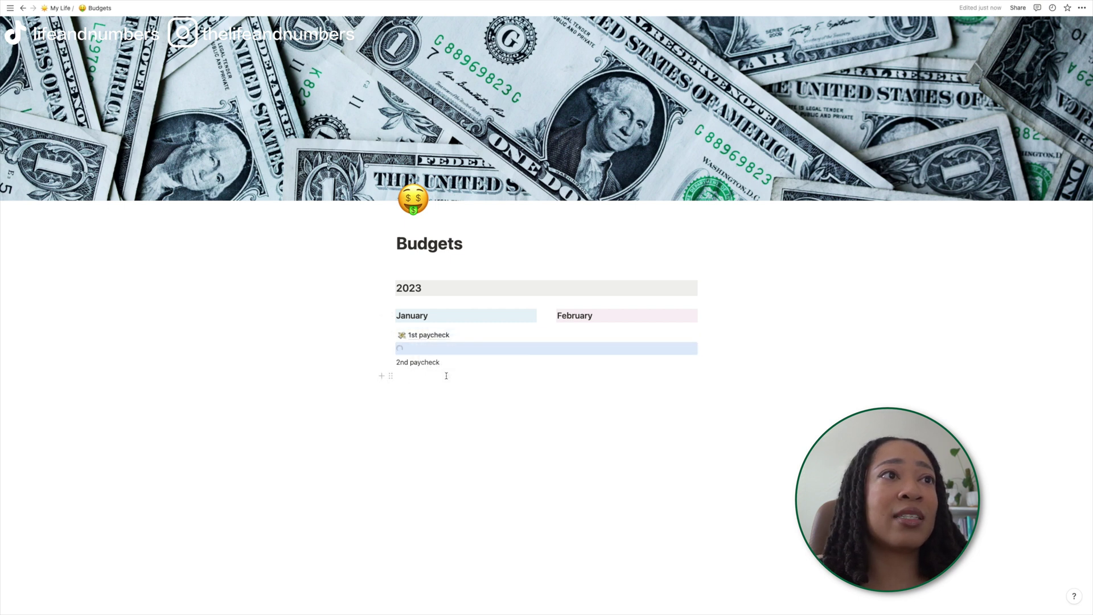
{"action": "left_click_drag", "start_coordinate": [391, 348], "coordinate": [715, 333]}
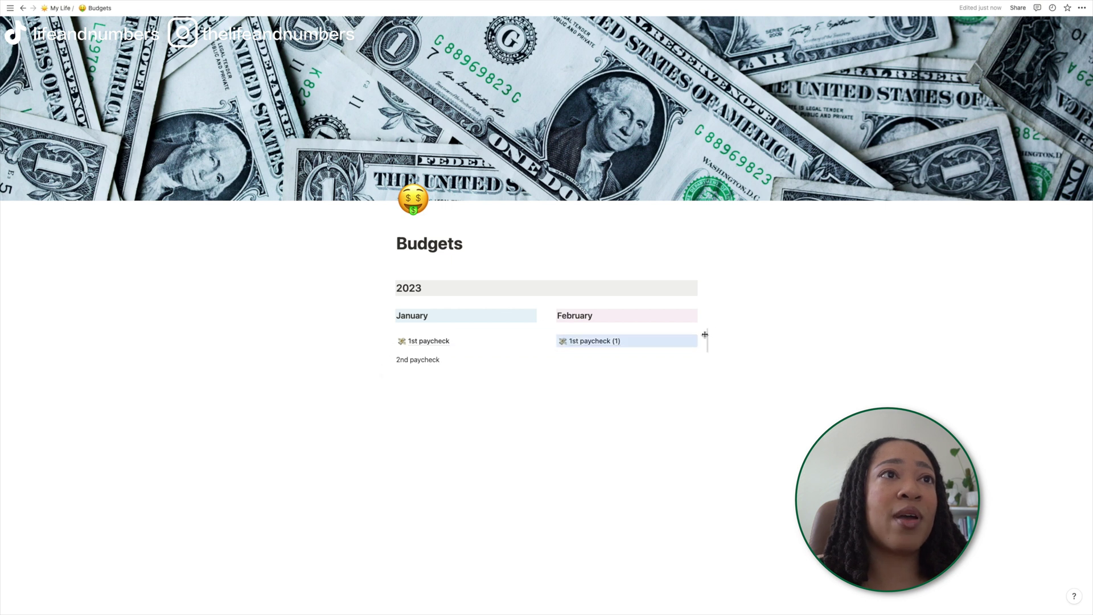
- Open the duplicated paycheck page under February and rename it to 1st paycheck
{"action": "left_click", "coordinate": [602, 342]}
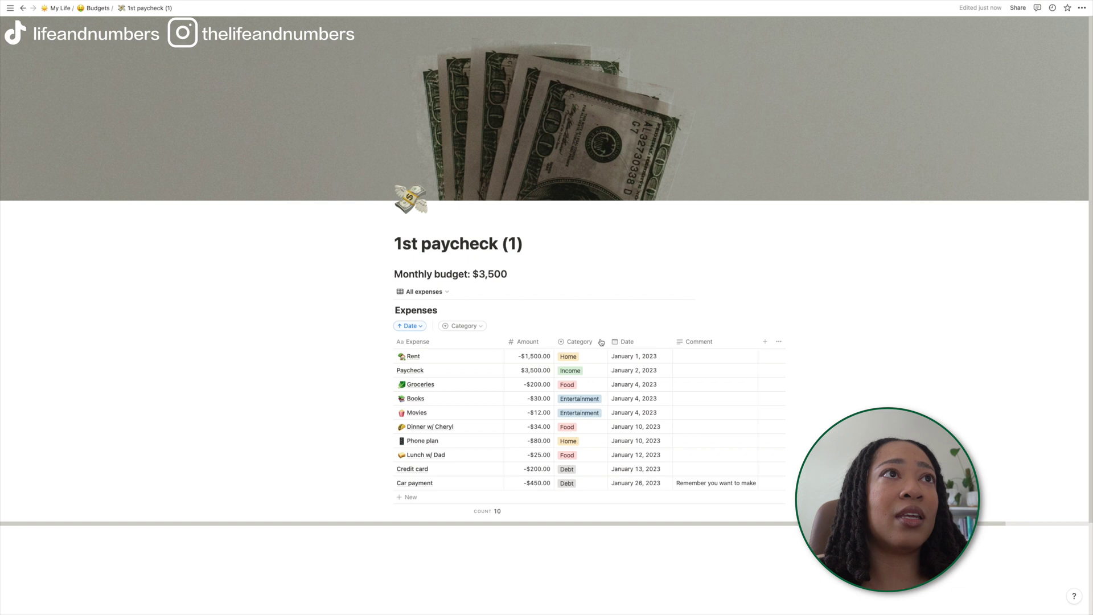
{"action": "left_click", "coordinate": [522, 245]}
{"action": "key", "text": "BackSpace"}
{"action": "key", "text": "BackSpace"}
{"action": "key", "text": "BackSpace"}
{"action": "key", "text": "BackSpace"}
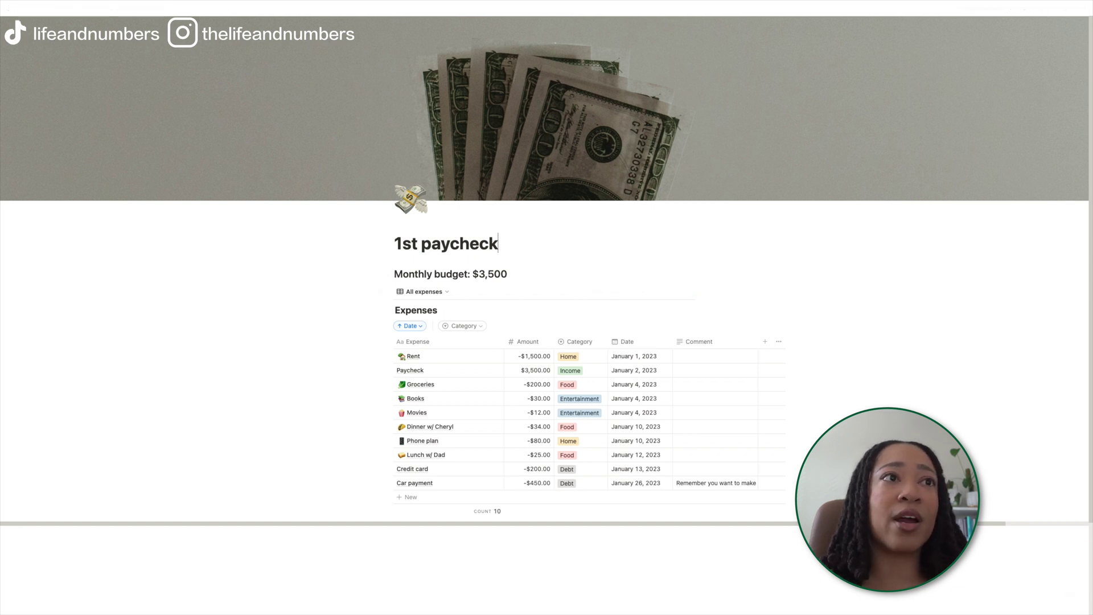